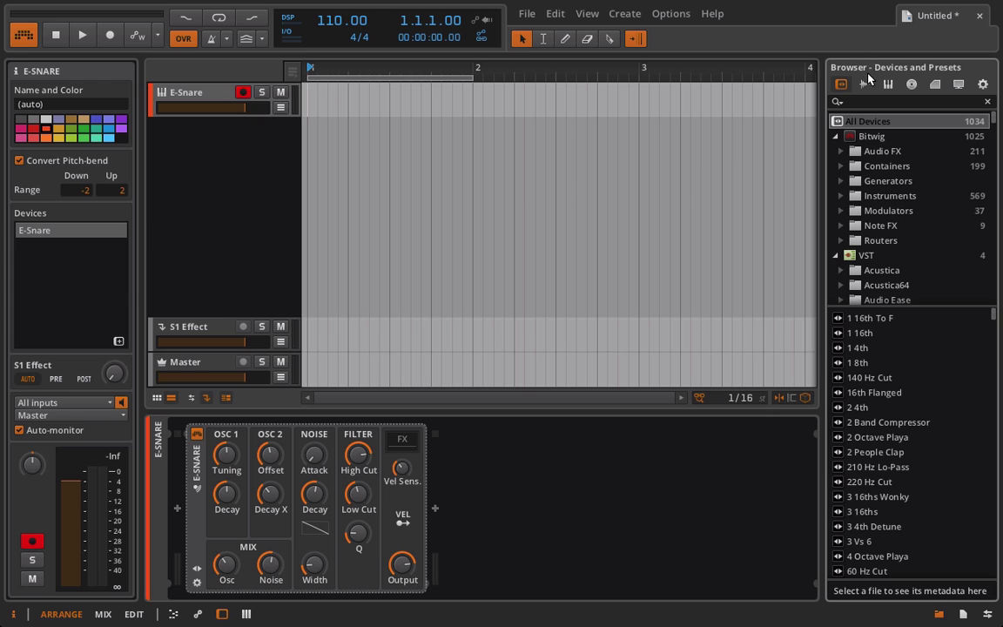
Step: Search the sample library for SNARE and look through the matching samples
left_click(866, 83)
left_click(857, 102)
type("SNARE")
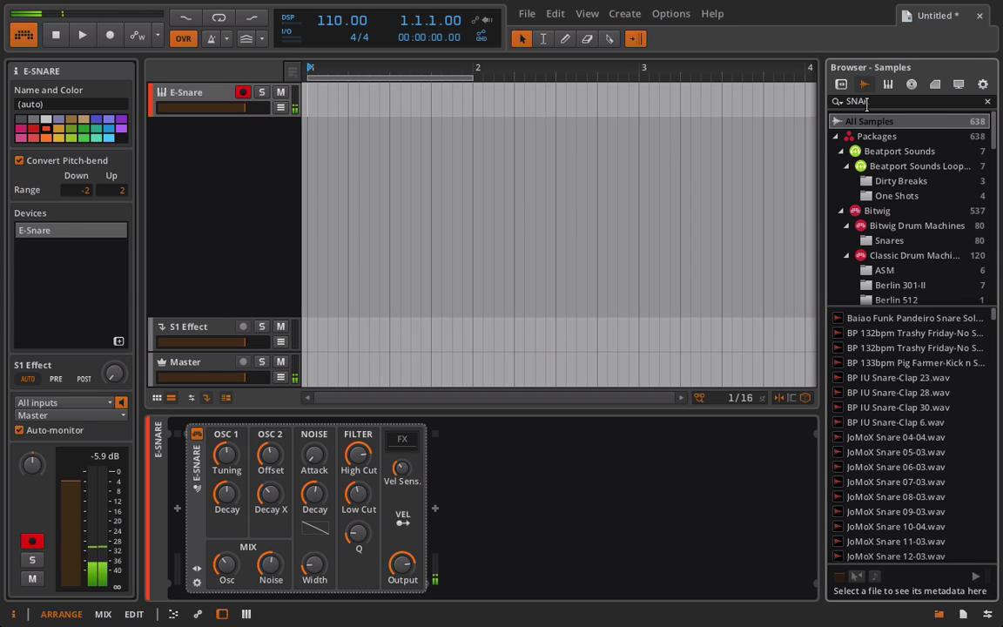
scroll(926, 398, "down", 20)
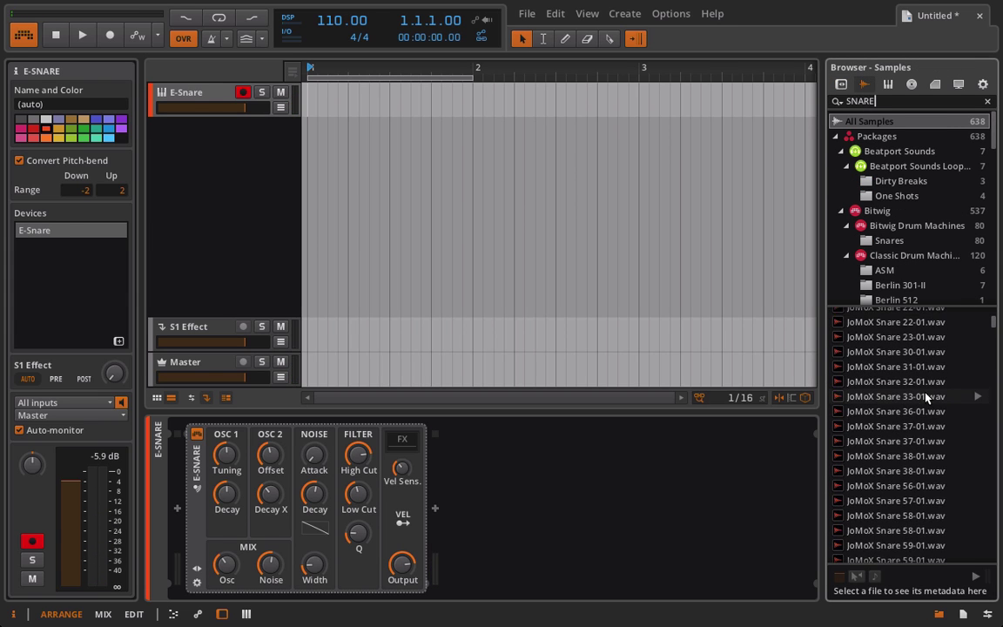
scroll(926, 398, "down", 20)
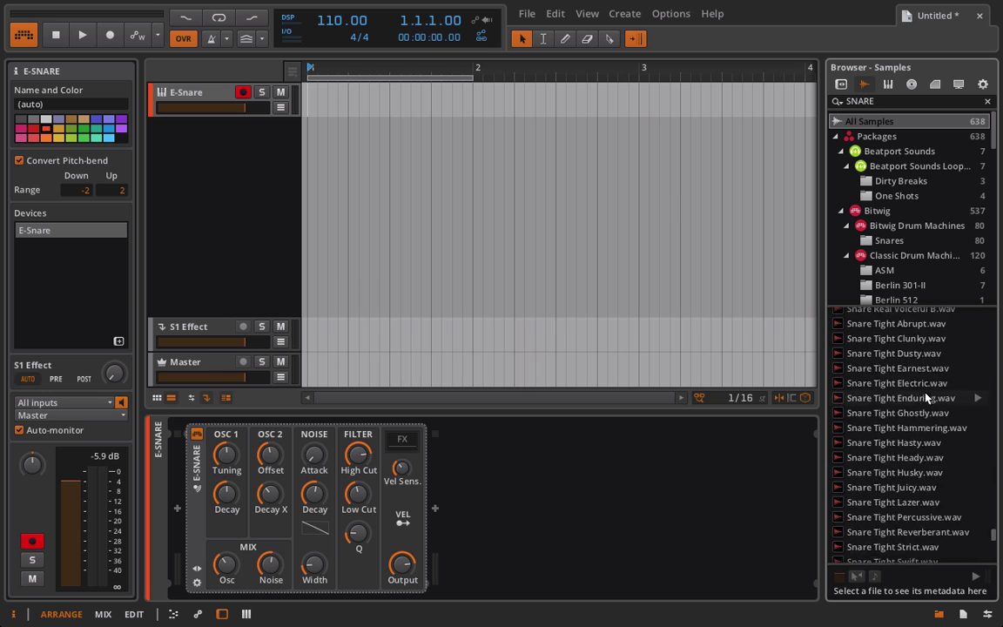
scroll(926, 398, "up", 20)
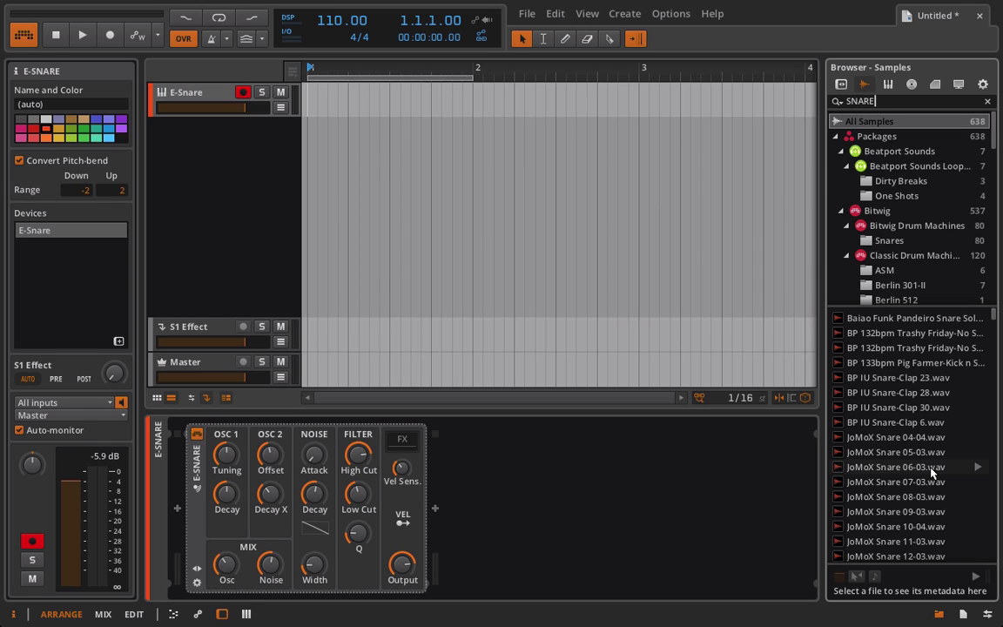
Step: Clear the sample search and hide the browser
key("BackSpace")
key("BackSpace")
key("BackSpace")
key("BackSpace")
key("BackSpace")
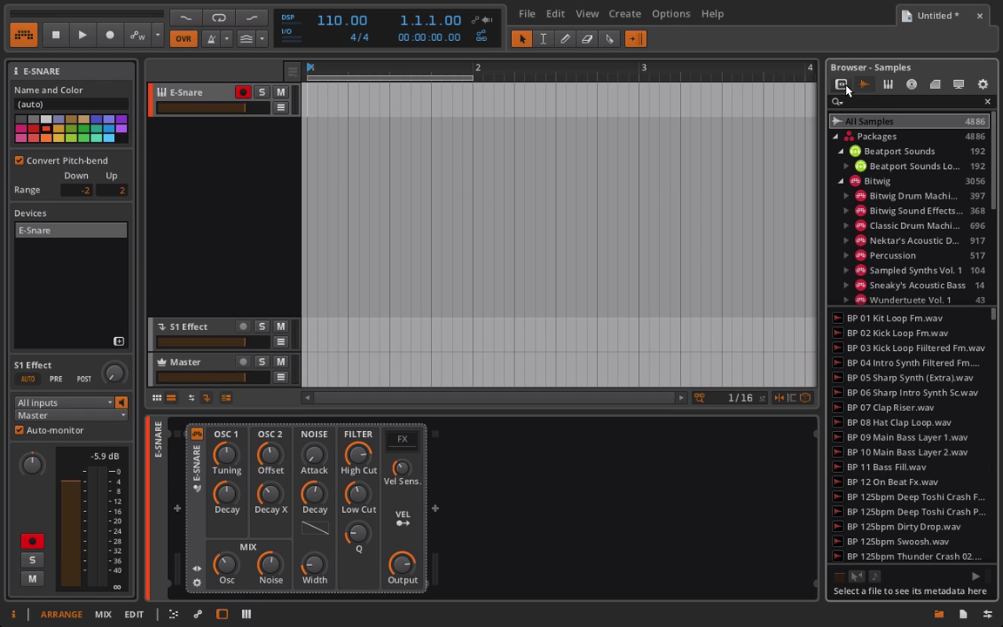
left_click(940, 615)
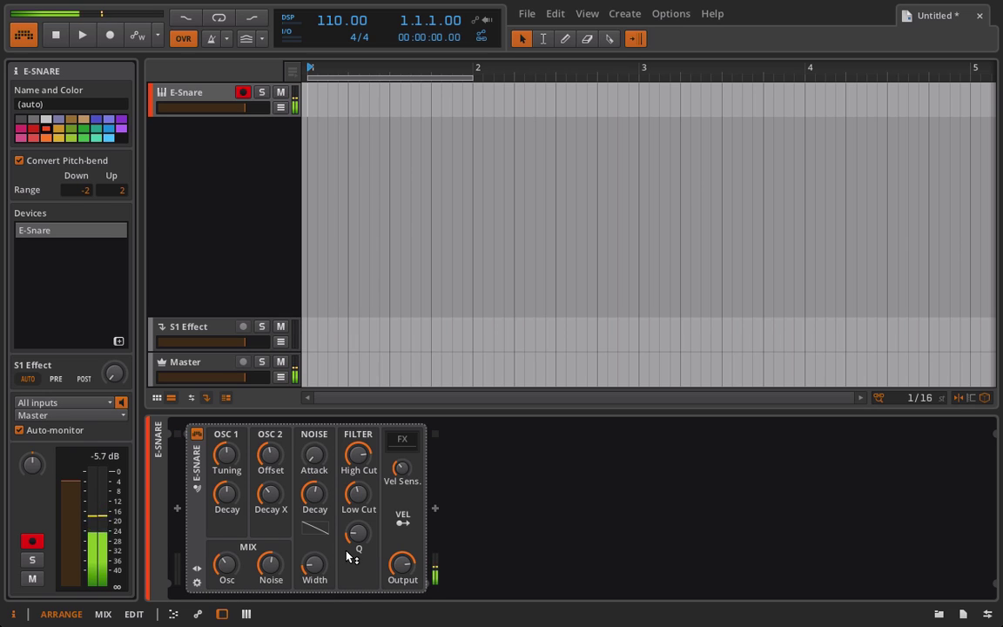
Step: Turn the E-Snare's Noise mix fully down and open its filter, with High Cut at maximum and Low Cut and Q at minimum
key("XF86AudioRaiseVolume")
key("XF86AudioRaiseVolume")
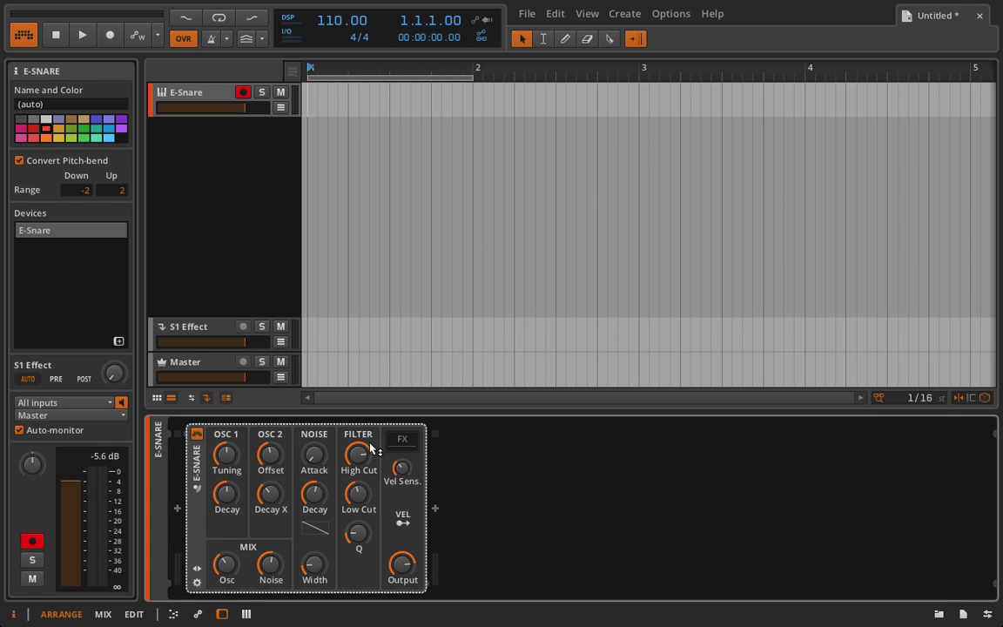
left_click(270, 566)
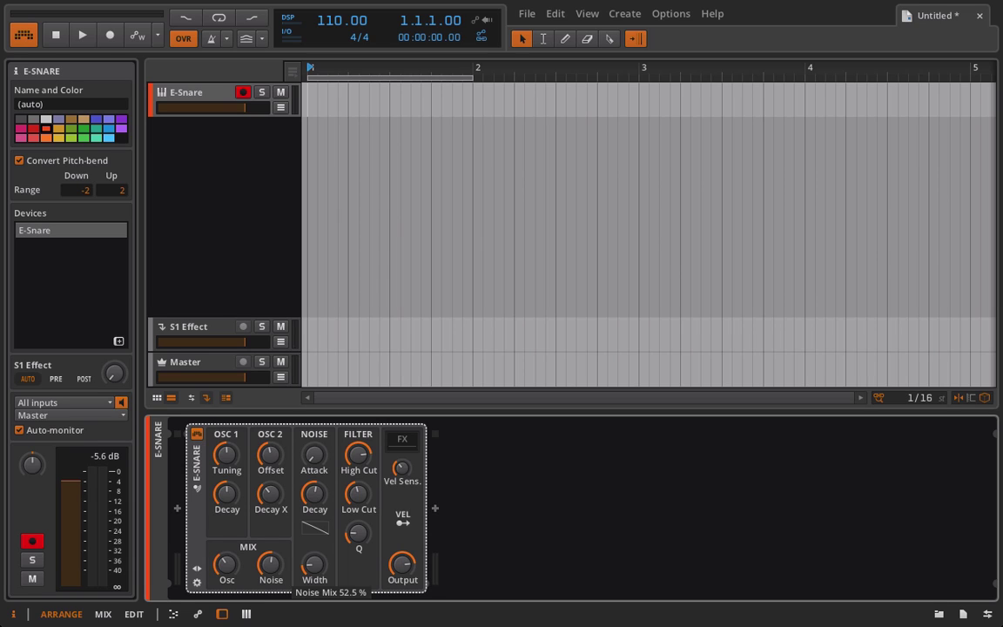
left_click_drag(270, 566, 269, 570)
left_click_drag(269, 570, 262, 567)
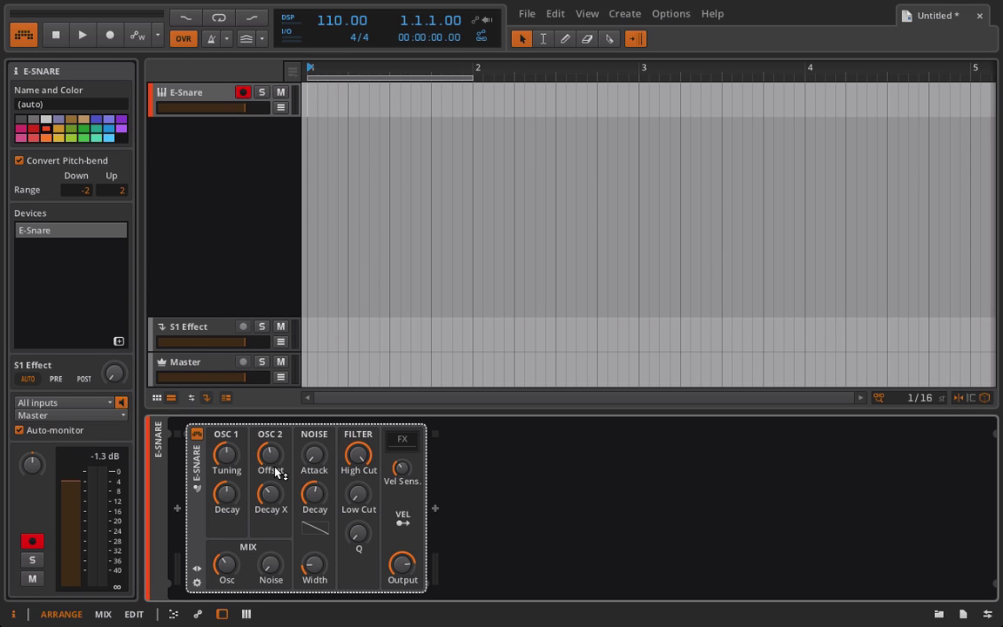
Step: Set the Osc 2 tuning offset to +1.00 st and raise Osc 2 Decay X to maximum
mouse_move(276, 465)
left_mouse_down()
mouse_move(276, 409)
mouse_move(261, 458)
left_mouse_up()
left_click_drag(283, 468, 269, 450)
left_click(270, 452)
left_click_drag(270, 452, 270, 490)
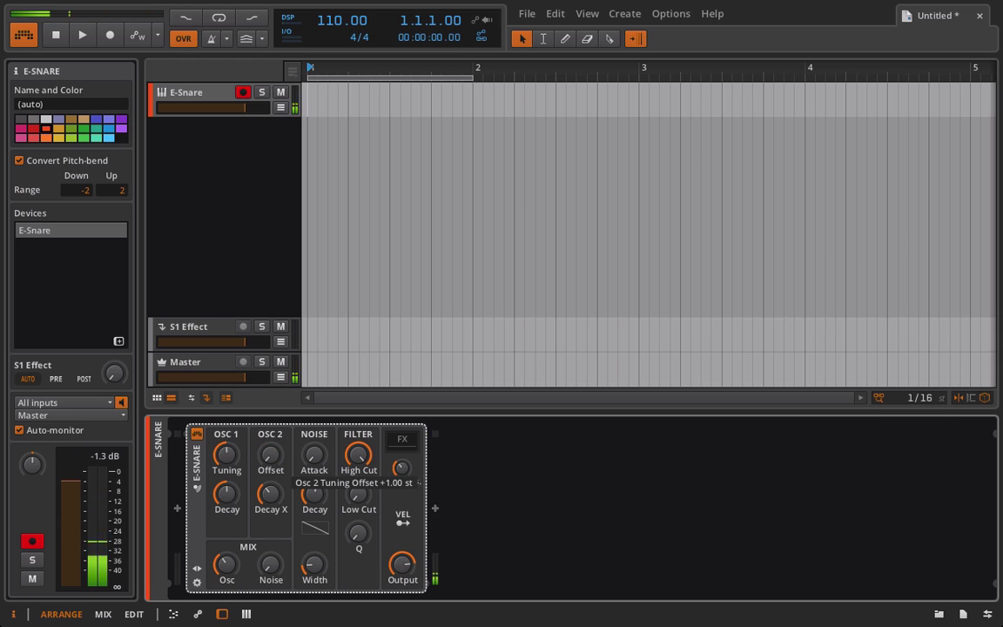
left_click_drag(270, 490, 268, 463)
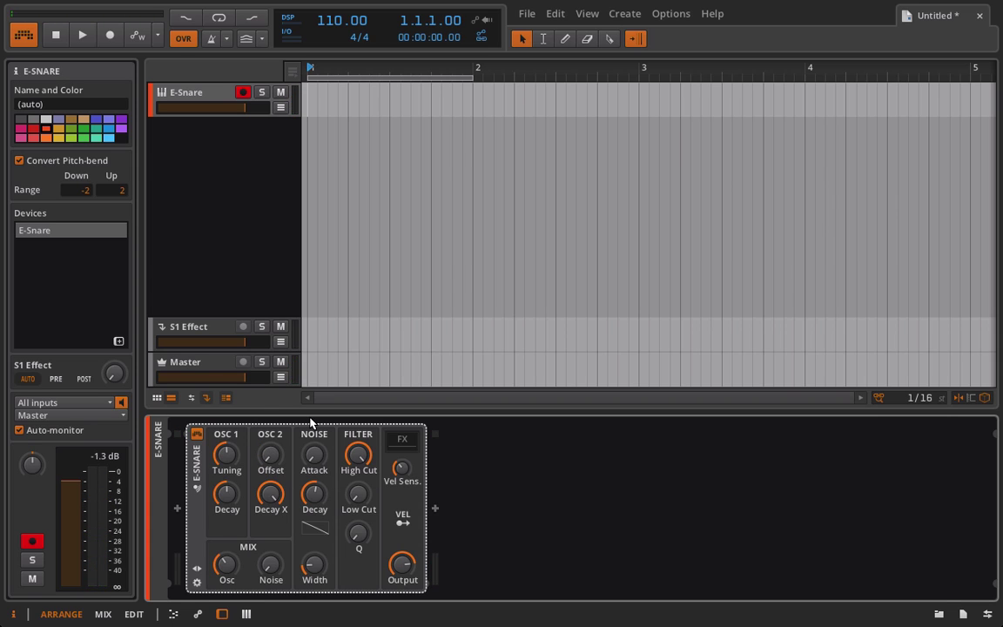
Step: Try the Osc 2 tuning offset at about +12 st and return it to its minimum
left_click_drag(261, 463, 261, 463)
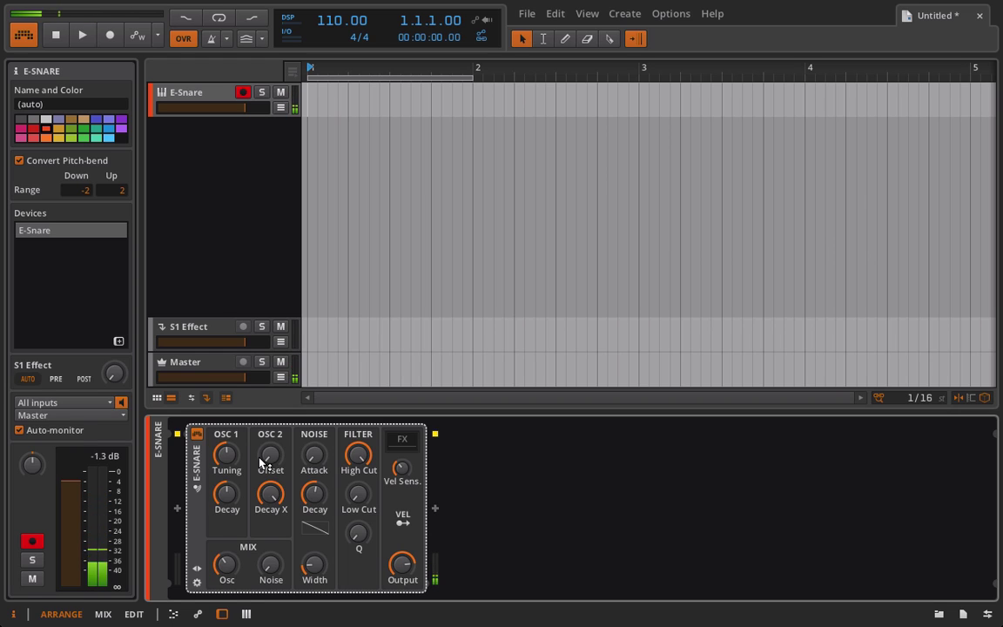
left_click_drag(261, 464, 261, 415)
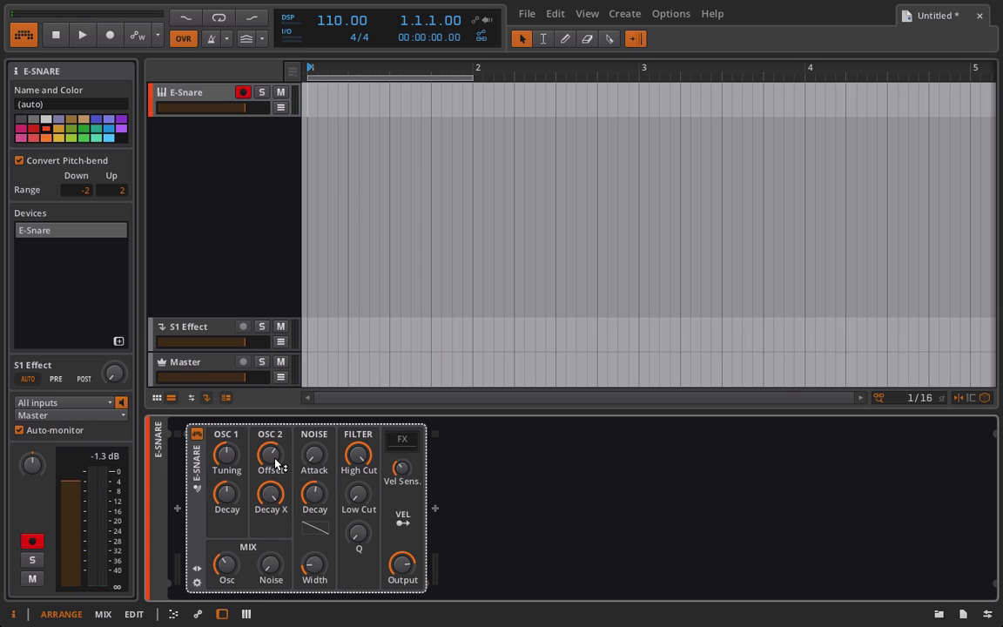
left_click_drag(269, 464, 269, 469)
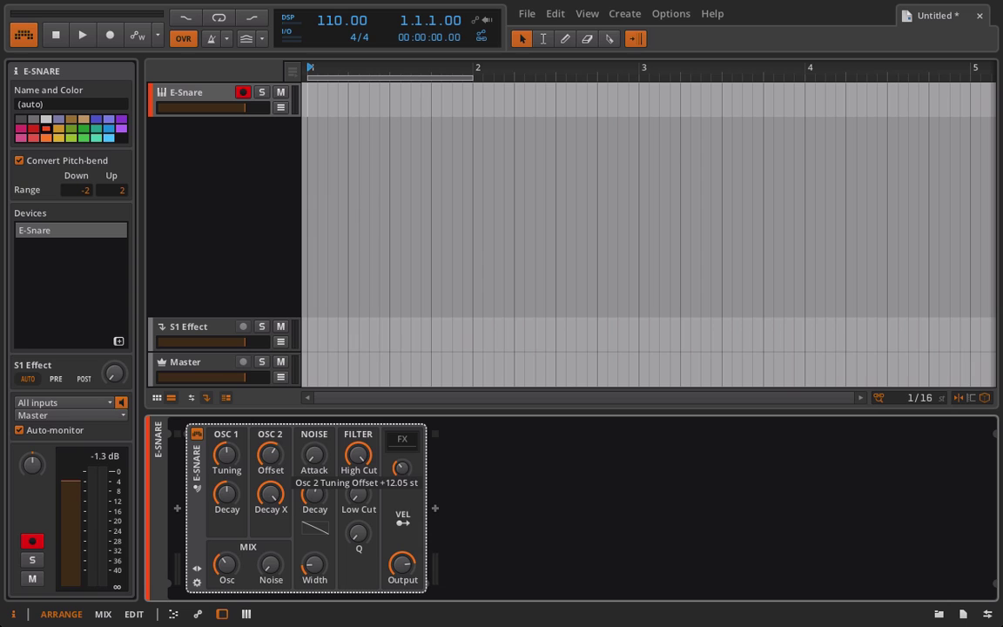
left_click_drag(269, 469, 273, 459)
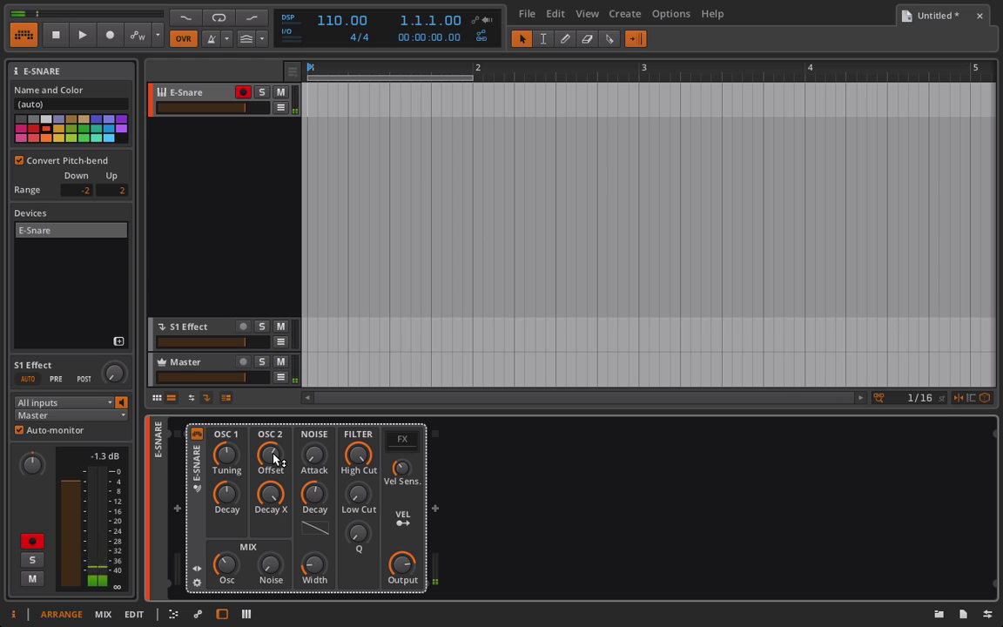
left_click_drag(273, 459, 274, 459)
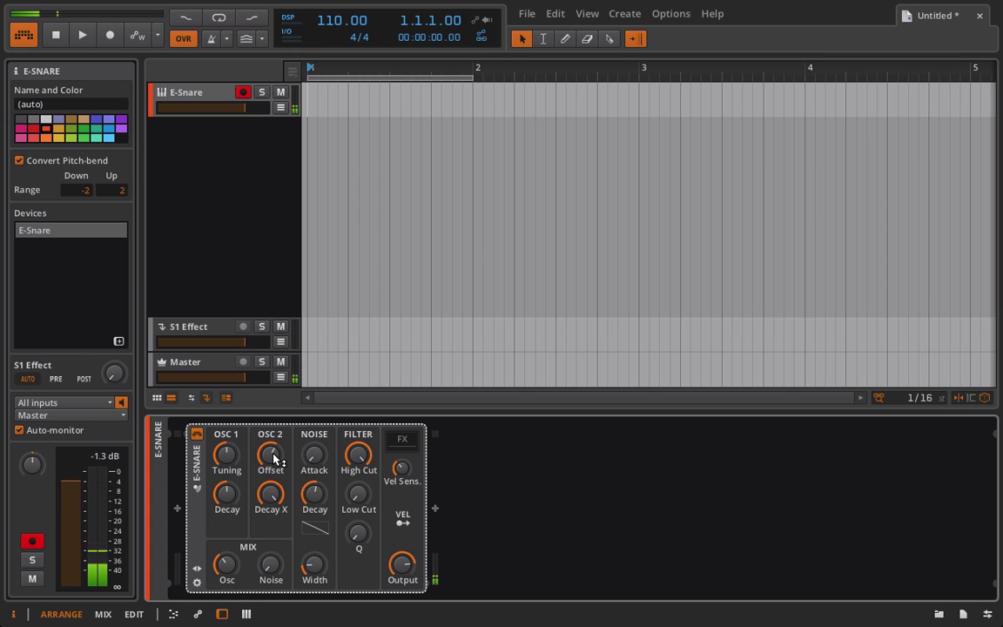
left_click_drag(273, 459, 273, 459)
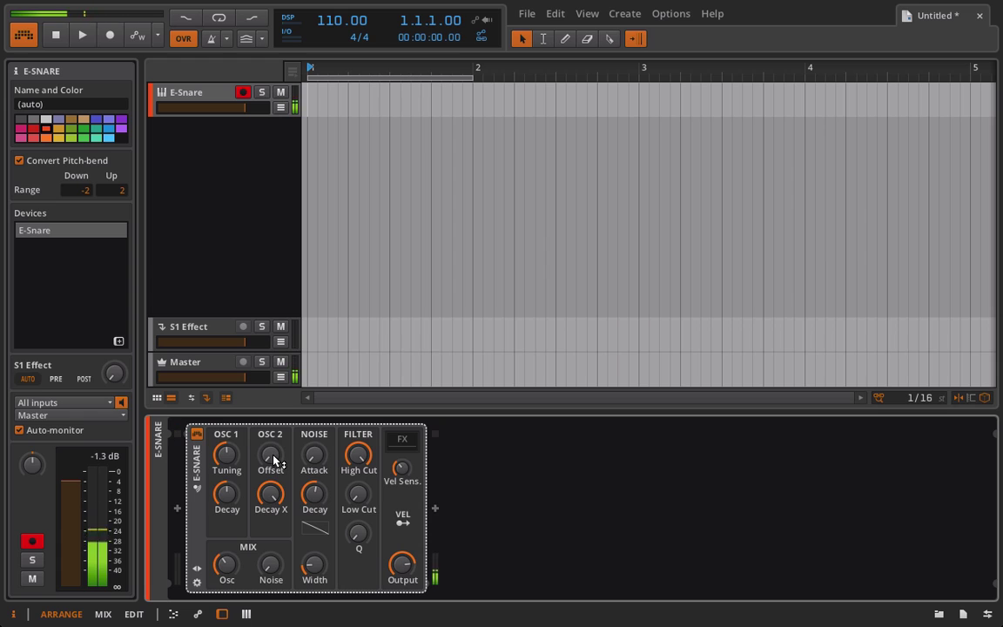
Step: Set Osc 2 Decay X, the filter's High Cut and the Osc mix to minimum, with Osc 1 Decay at maximum
double_click(271, 498)
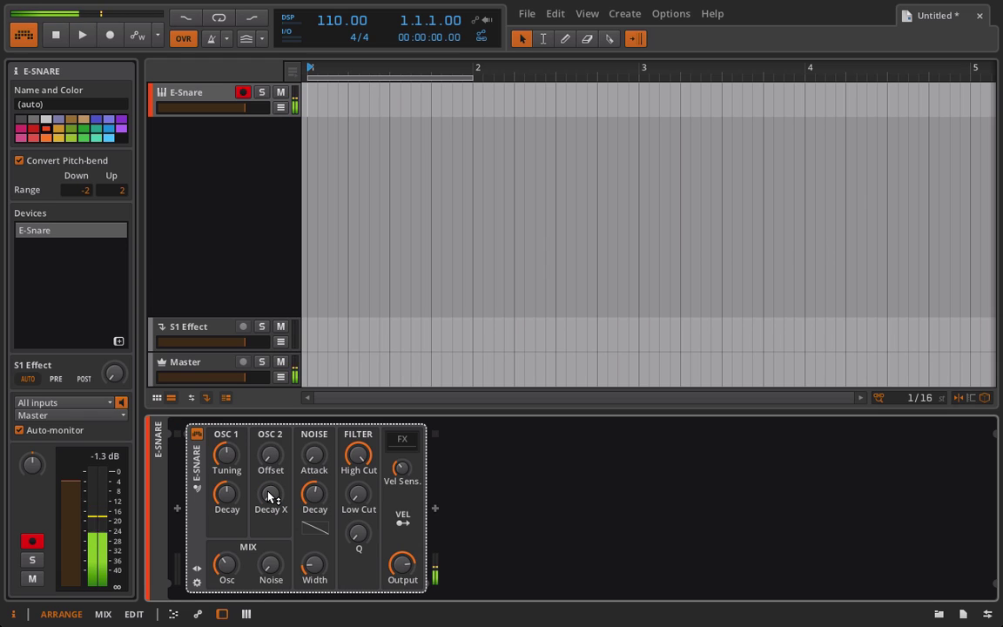
double_click(229, 566)
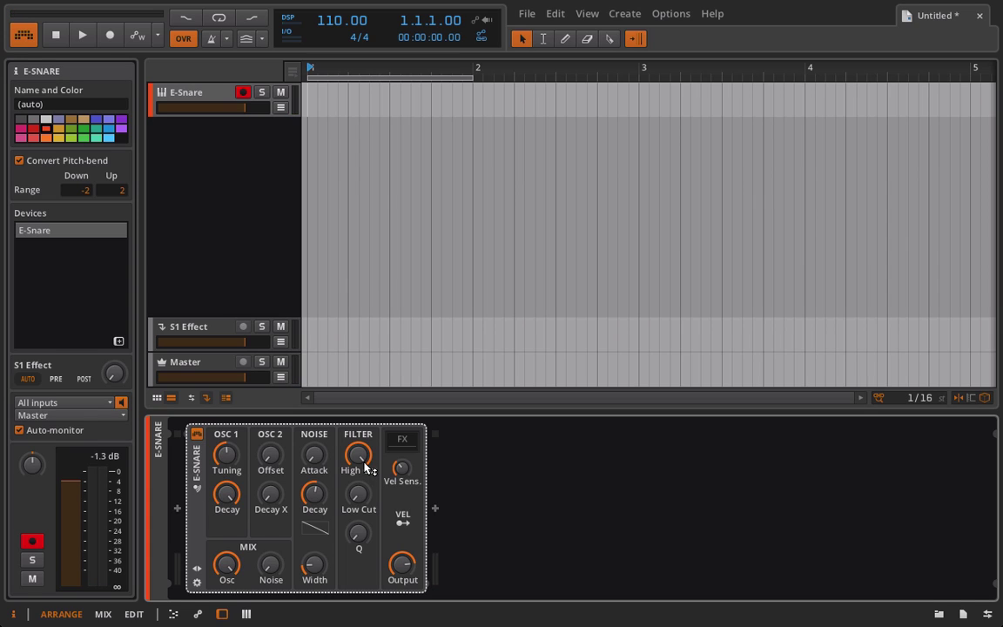
mouse_move(361, 465)
left_mouse_down()
mouse_move(361, 492)
mouse_move(353, 470)
left_mouse_up()
left_click_drag(233, 575, 234, 614)
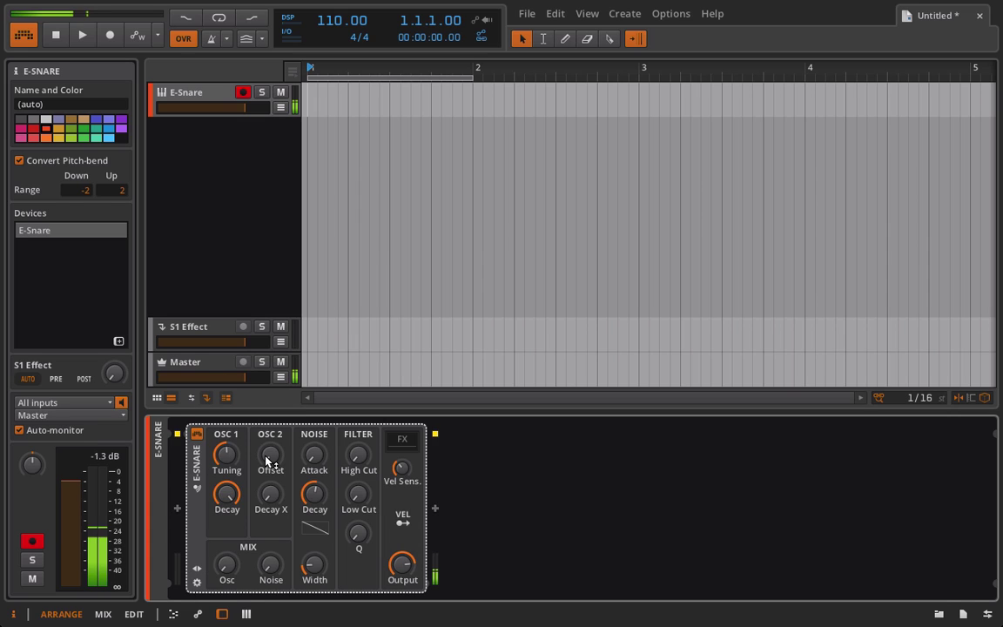
Step: Try the Osc 2 tuning offset at maximum with the Osc mix about halfway, and return both to minimum
mouse_move(269, 457)
left_mouse_down()
mouse_move(270, 448)
mouse_move(272, 467)
mouse_move(271, 442)
left_mouse_up()
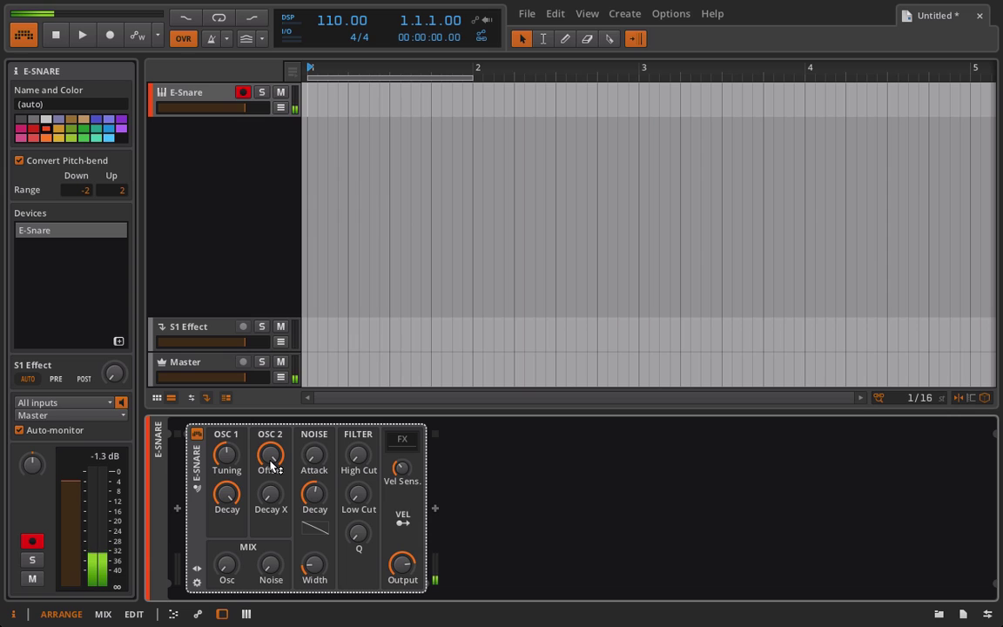
left_click_drag(227, 566, 227, 546)
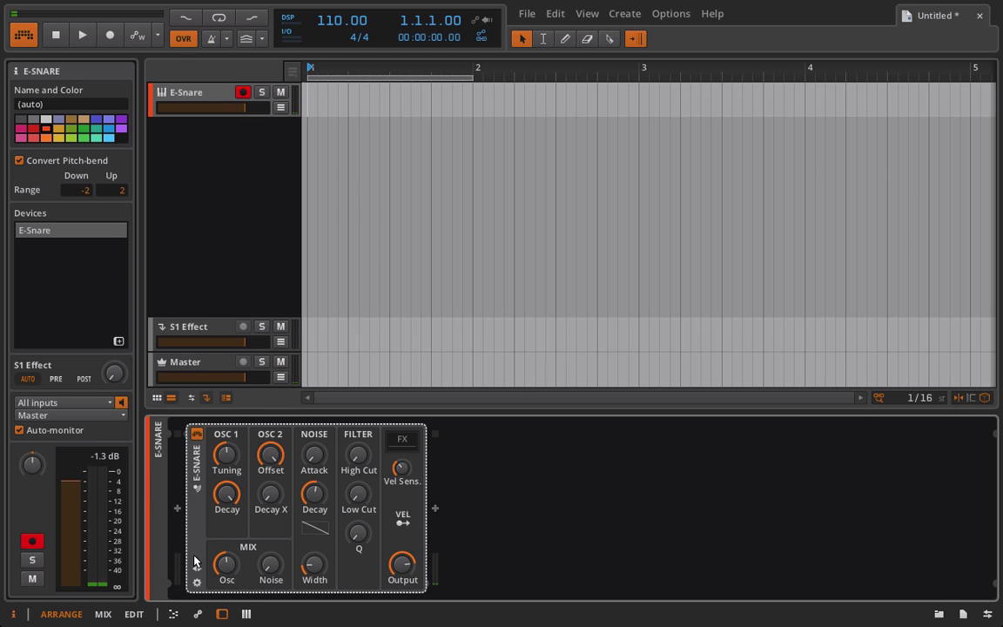
double_click(223, 573)
double_click(272, 468)
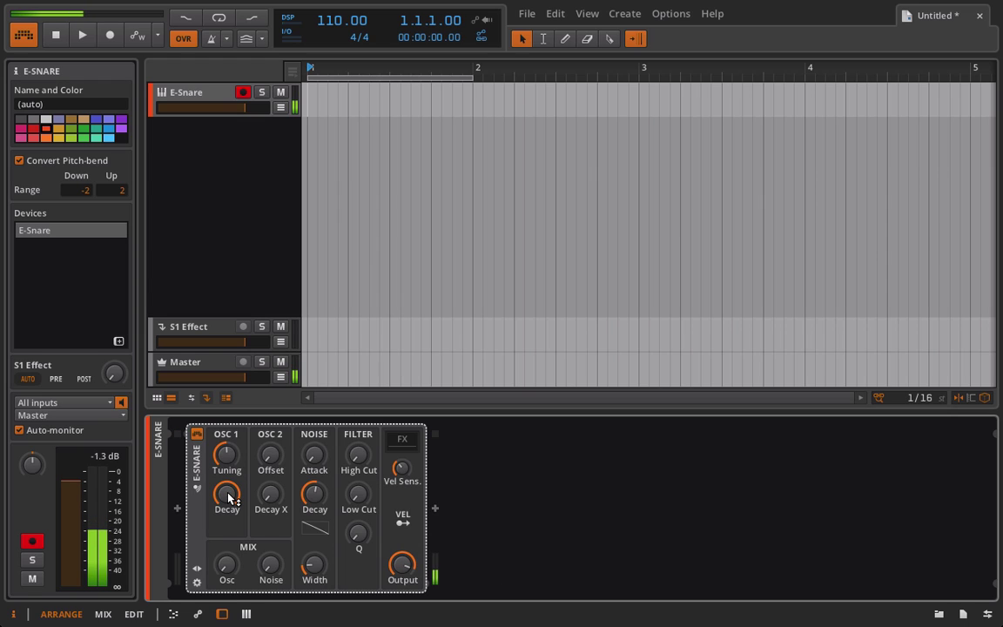
Step: Sweep Osc 1 Decay down to its minimum and bring it back up to about three quarters
left_click_drag(229, 499, 229, 471)
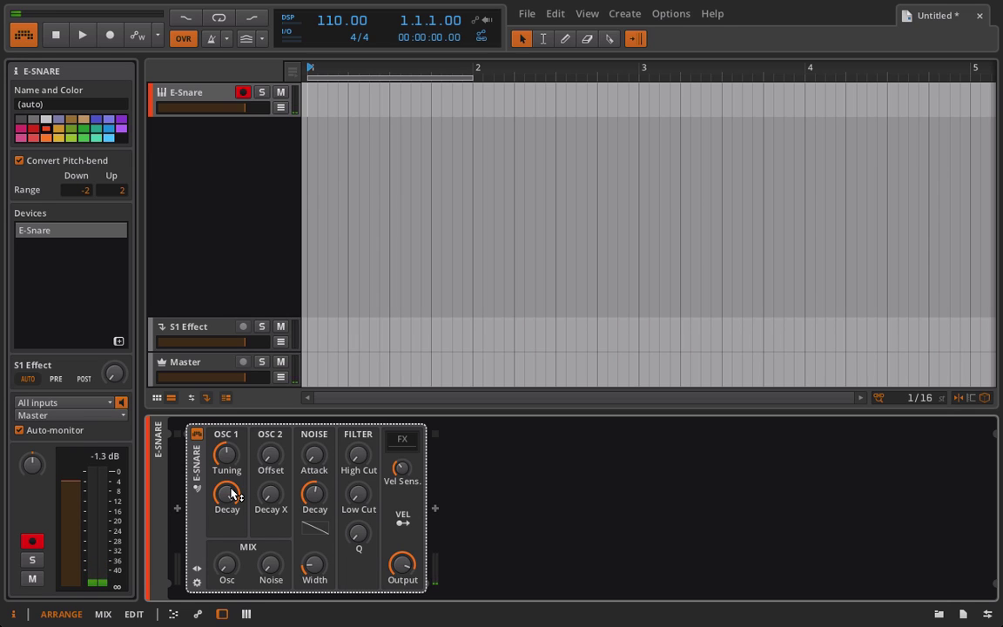
left_click_drag(232, 494, 231, 540)
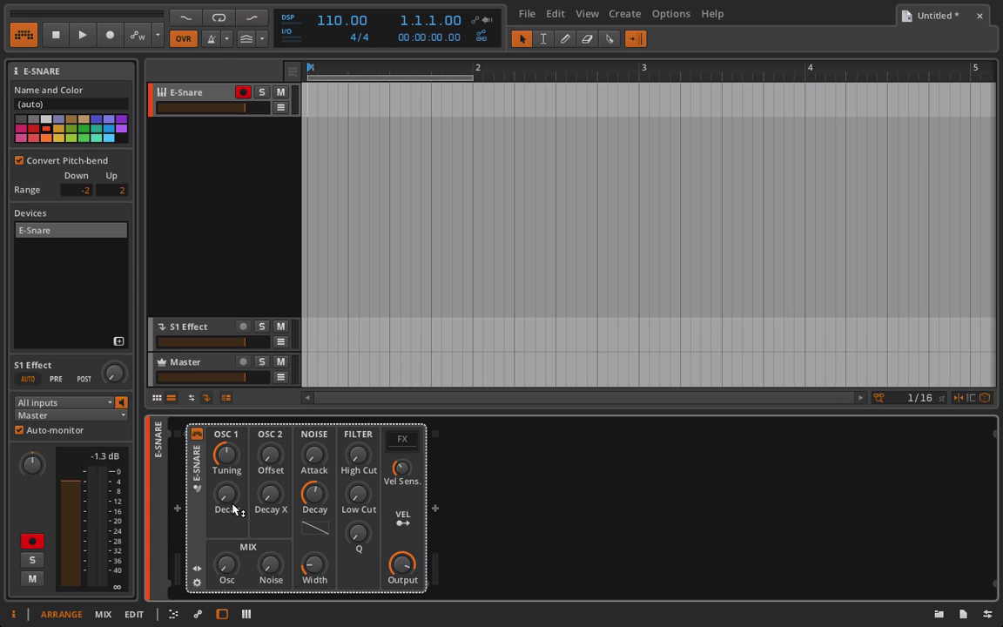
left_click_drag(223, 493, 223, 477)
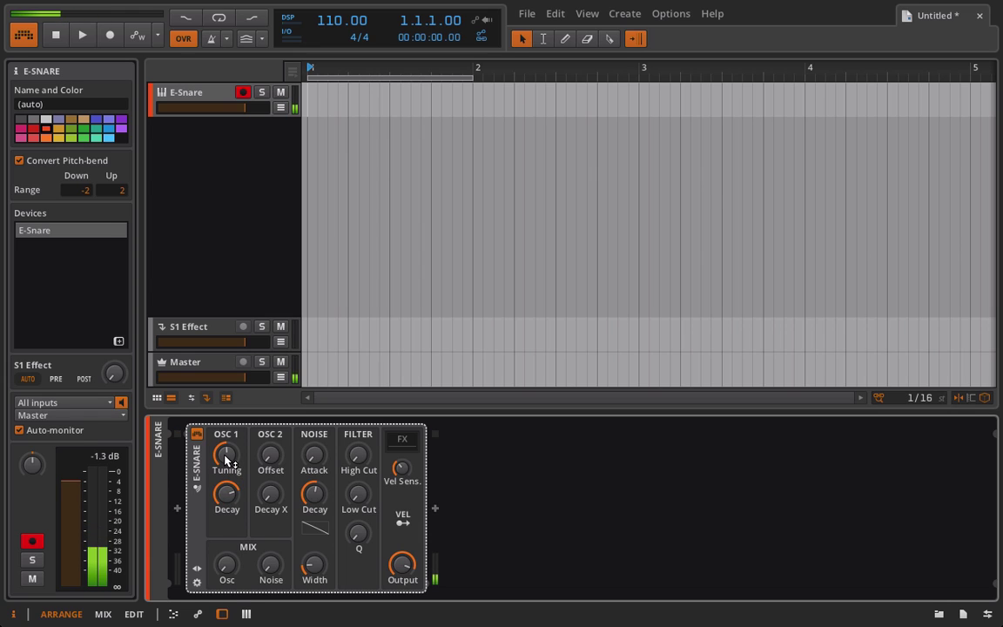
Step: Sweep Osc 1 Tuning across its range to 51.9 Hz, with velocity sensitivity at minimum and Output at maximum
left_click_drag(229, 454, 230, 467)
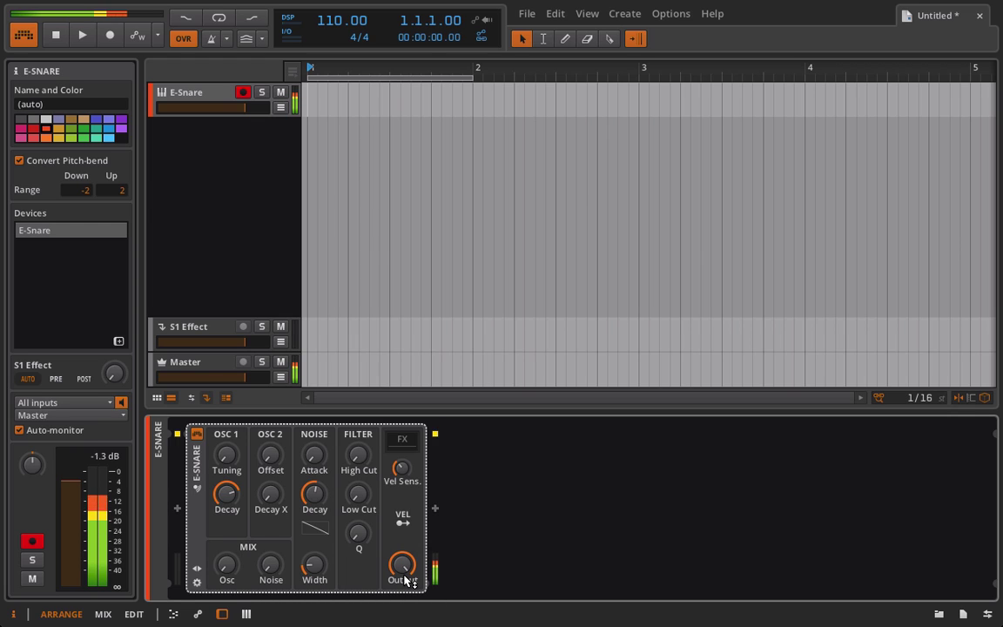
left_click_drag(228, 455, 227, 416)
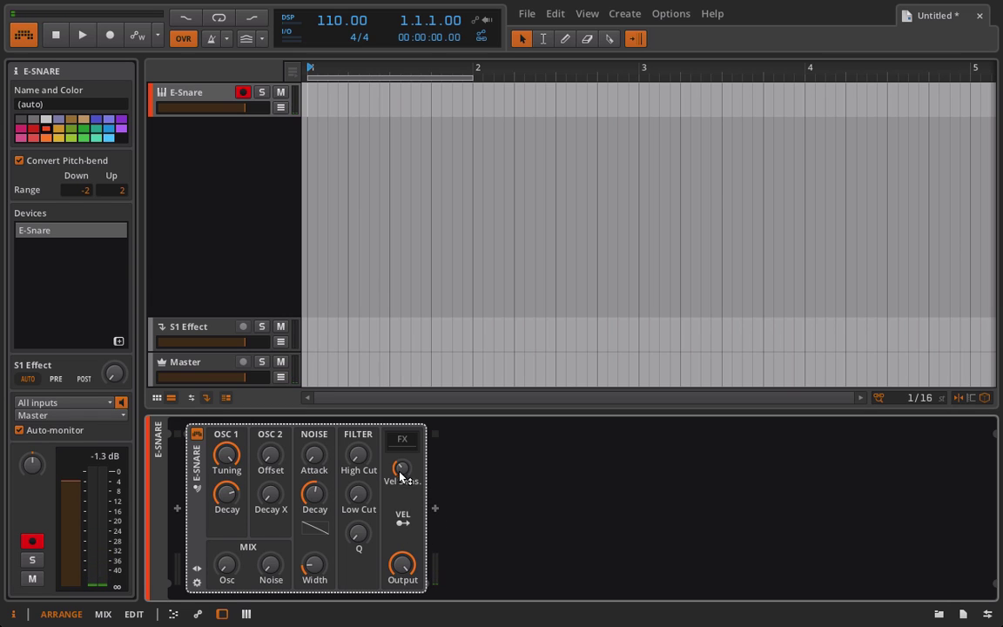
left_click_drag(397, 474, 397, 522)
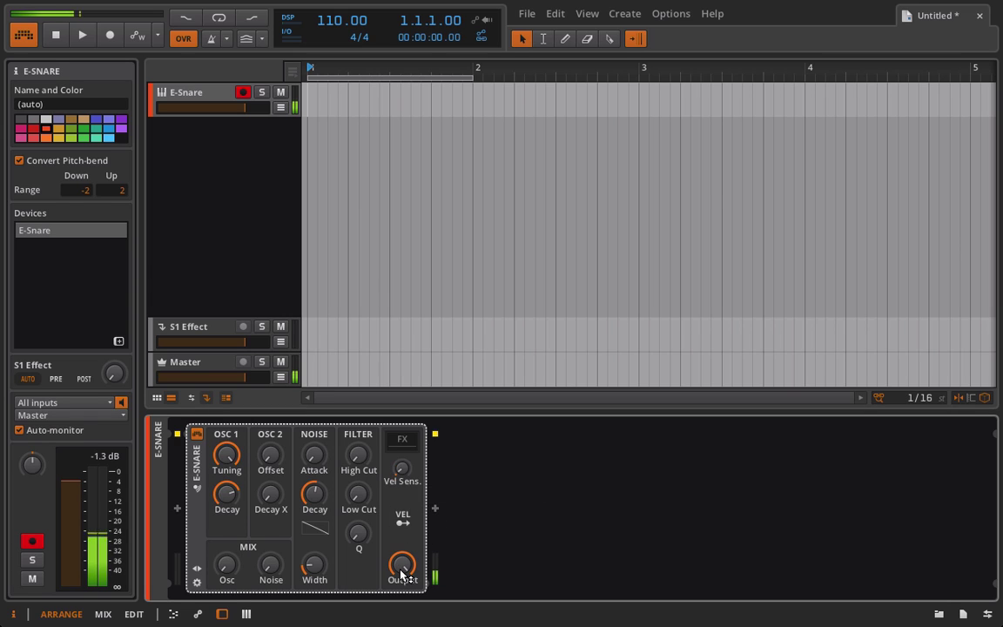
left_click_drag(227, 454, 227, 501)
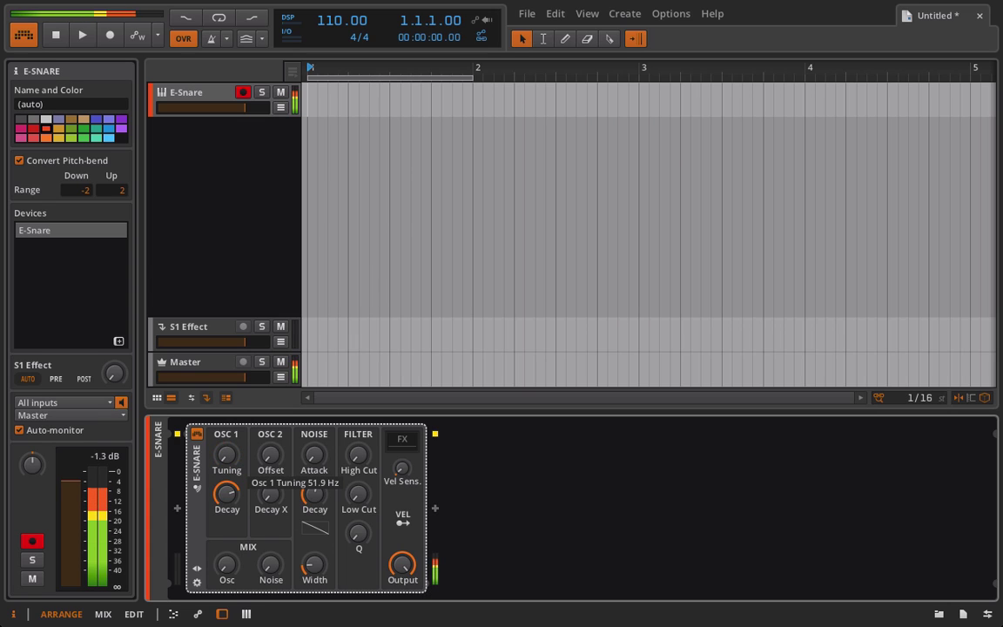
left_click_drag(230, 461, 230, 461)
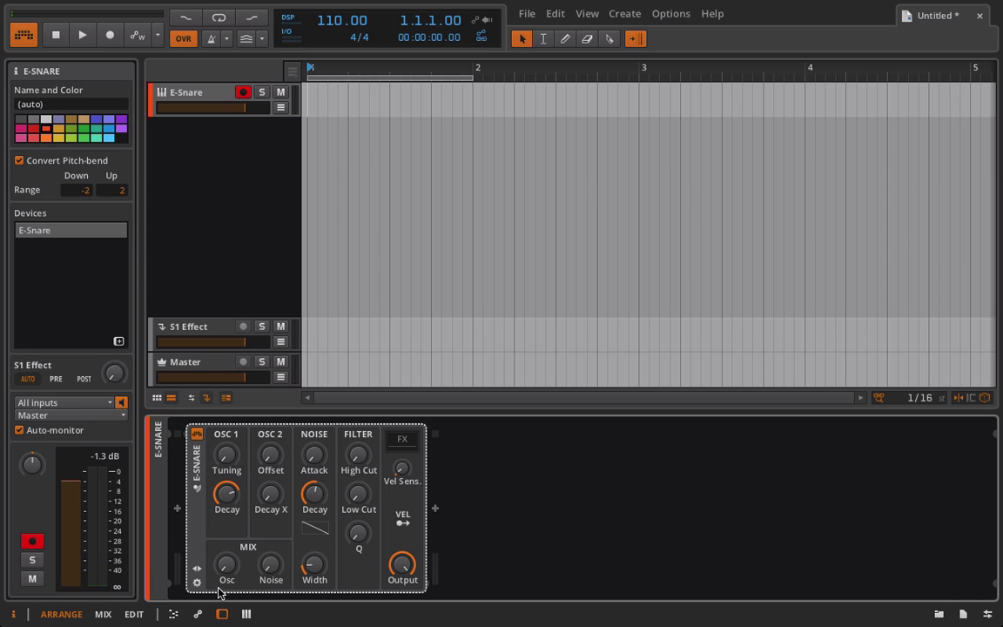
Step: Raise the Osc mix to about halfway and Osc 2 Decay X to about three quarters
left_click_drag(224, 576, 227, 567)
left_click_drag(264, 504, 264, 392)
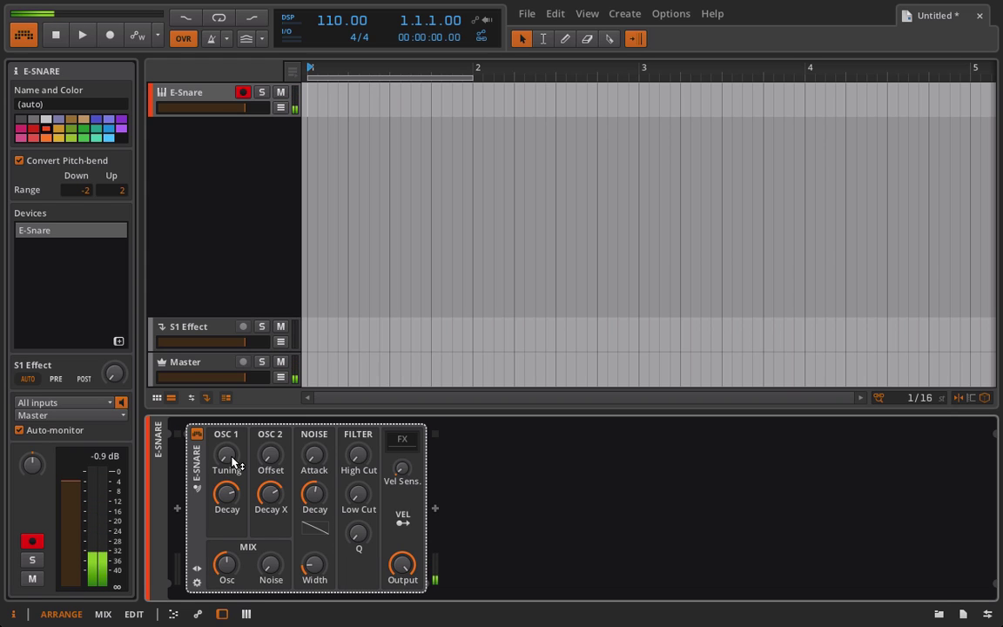
Step: Open the E-Snare's nested FX chain and add a Distortion device to it
left_click(398, 441)
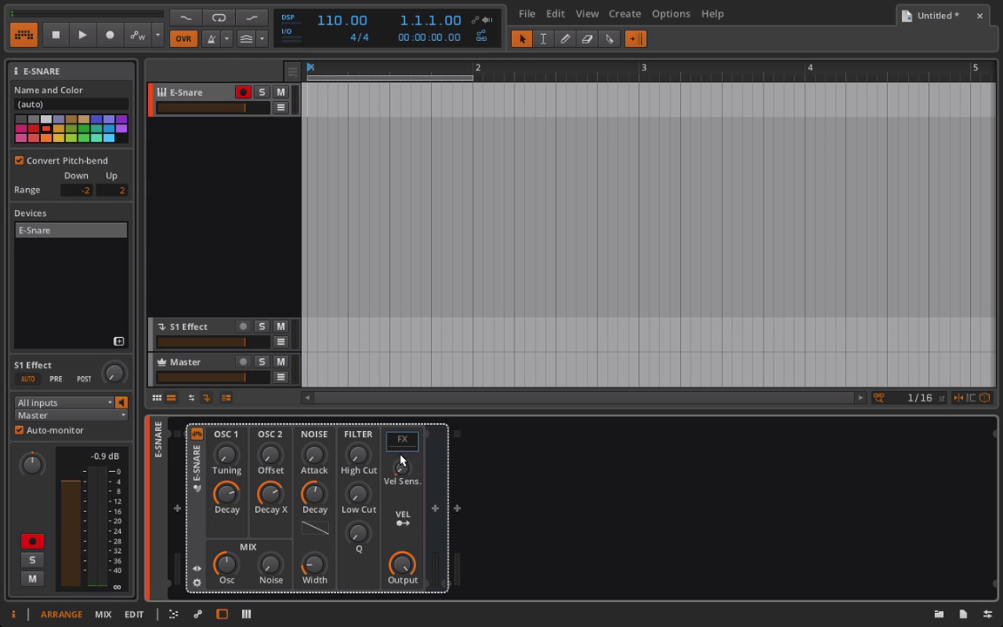
left_click(435, 510)
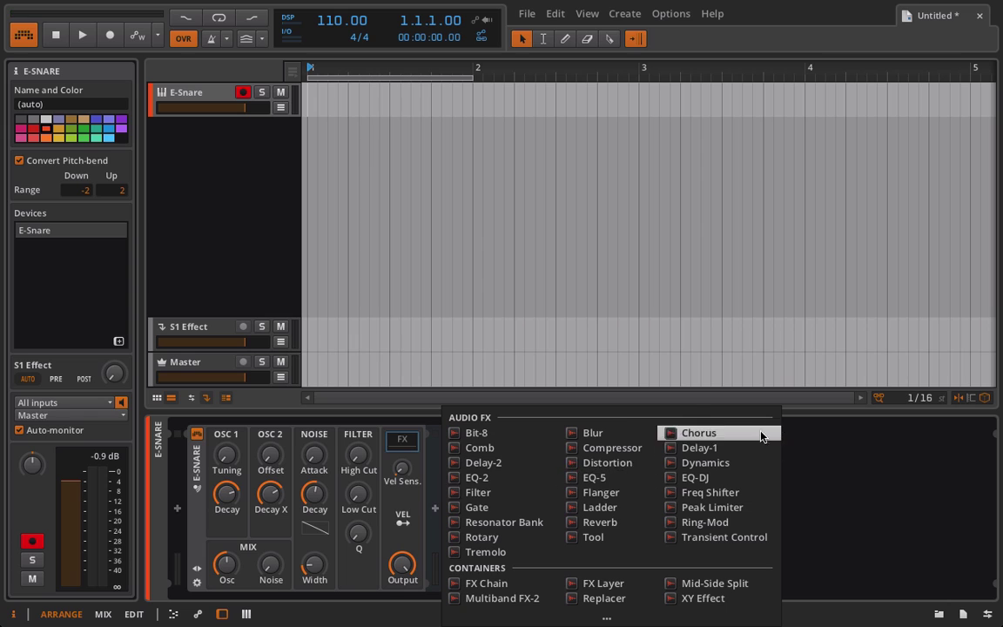
left_click(605, 464)
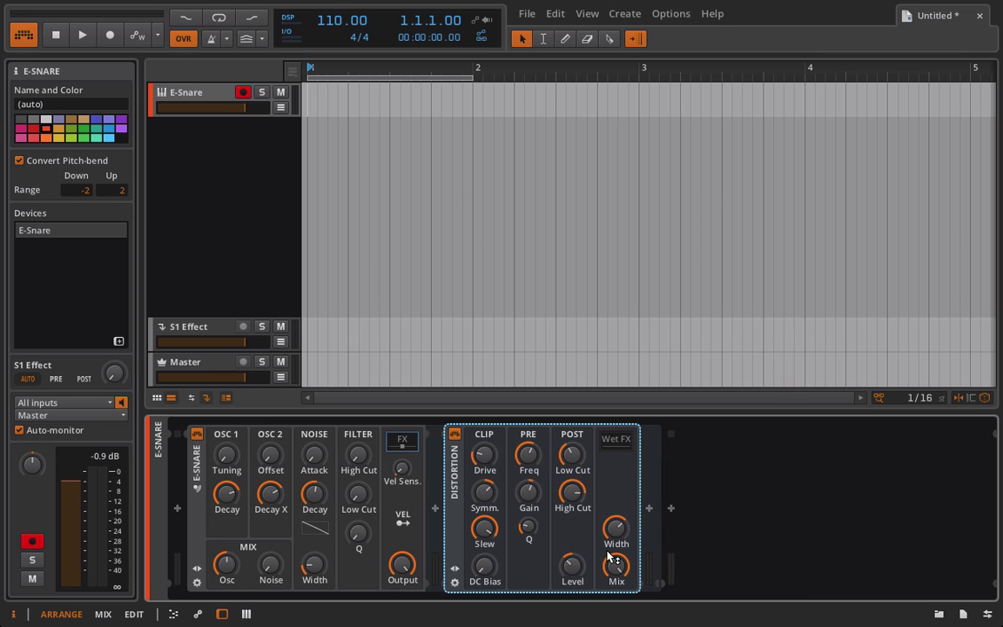
Step: Reduce the Distortion device's Mix to about halfway
left_click_drag(616, 566, 615, 605)
left_click_drag(615, 566, 615, 542)
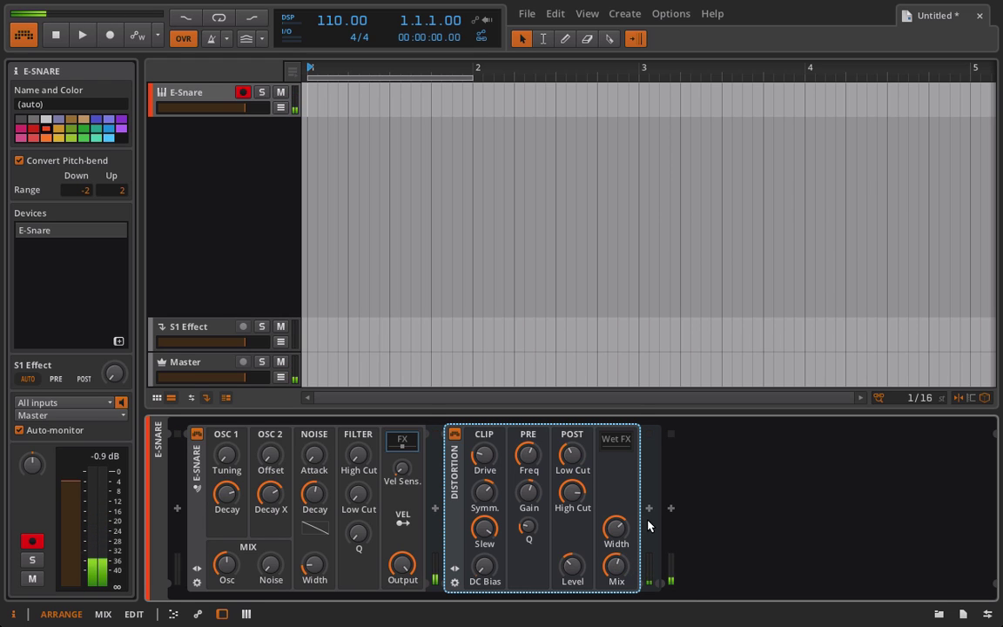
Step: Add a Tool device after the E-Snare, raise its Amplitude slightly, and increase the Distortion's Drive to about +18.7 dB
left_click(671, 507)
left_click(476, 538)
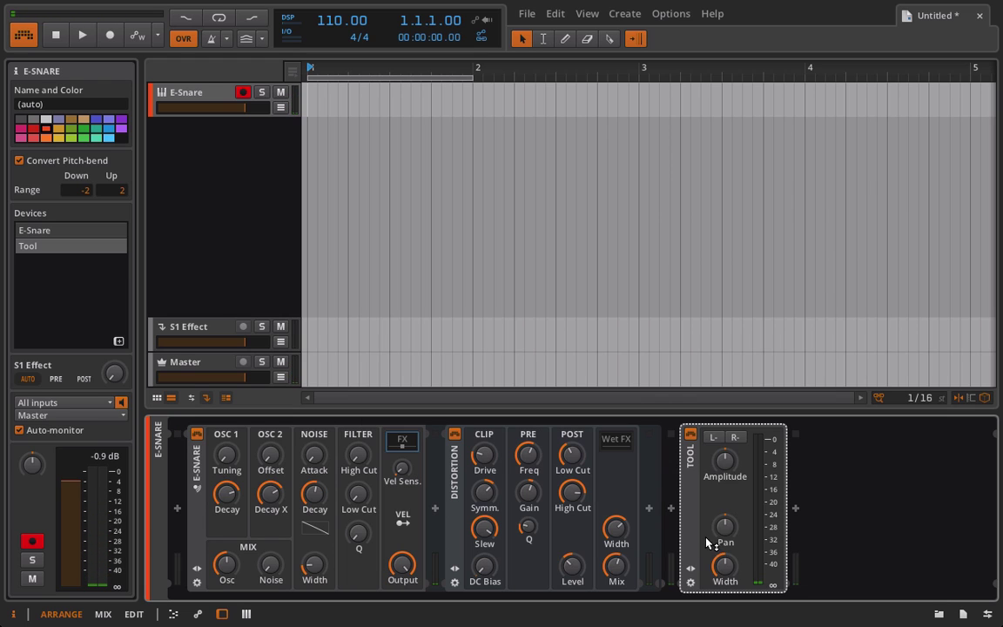
left_click_drag(756, 431, 757, 407)
left_click_drag(726, 460, 725, 465)
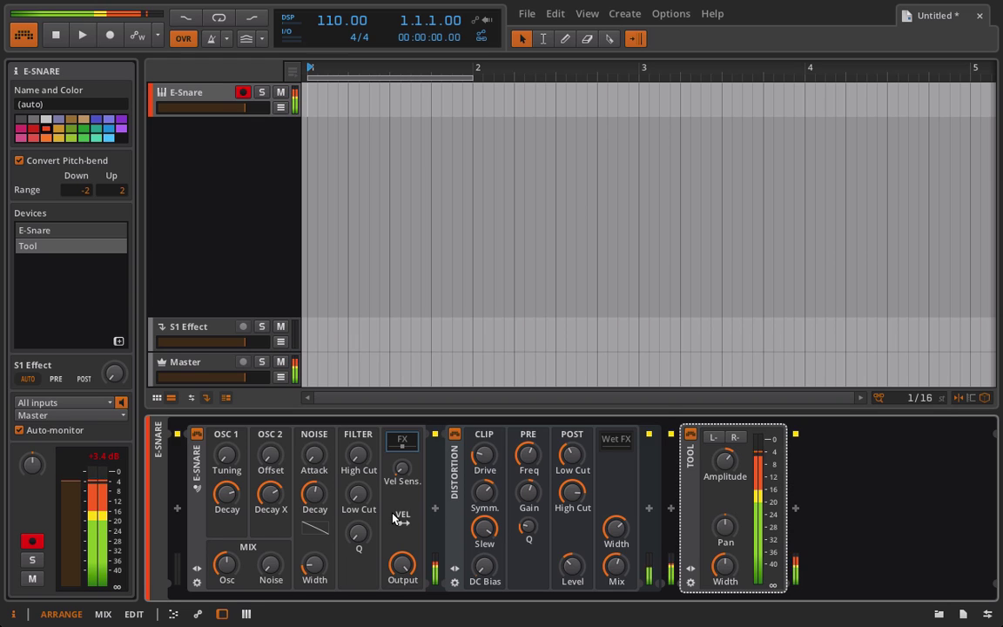
left_click_drag(484, 458, 484, 458)
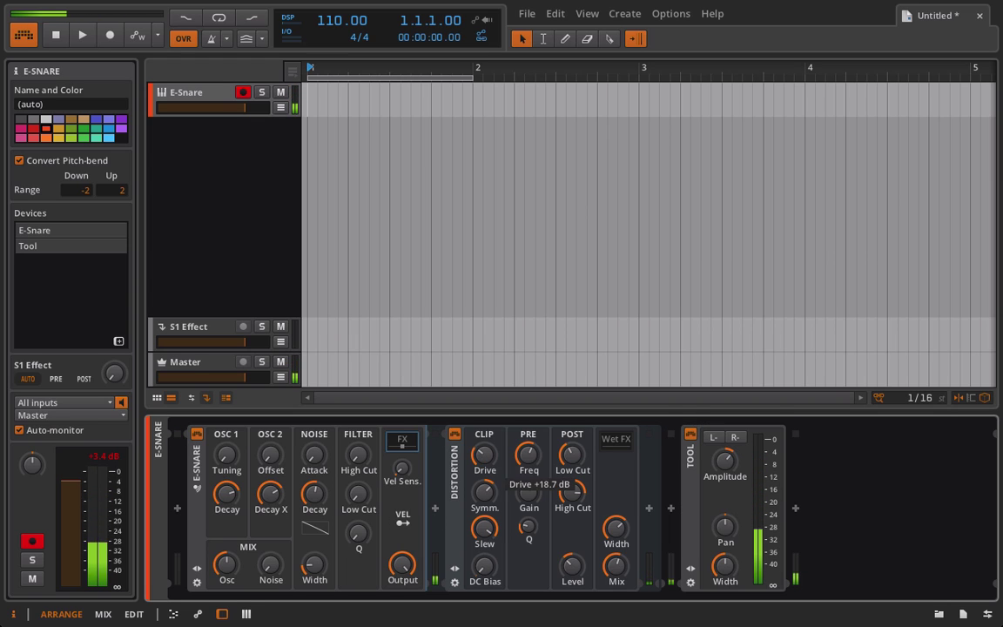
left_click_drag(726, 460, 726, 467)
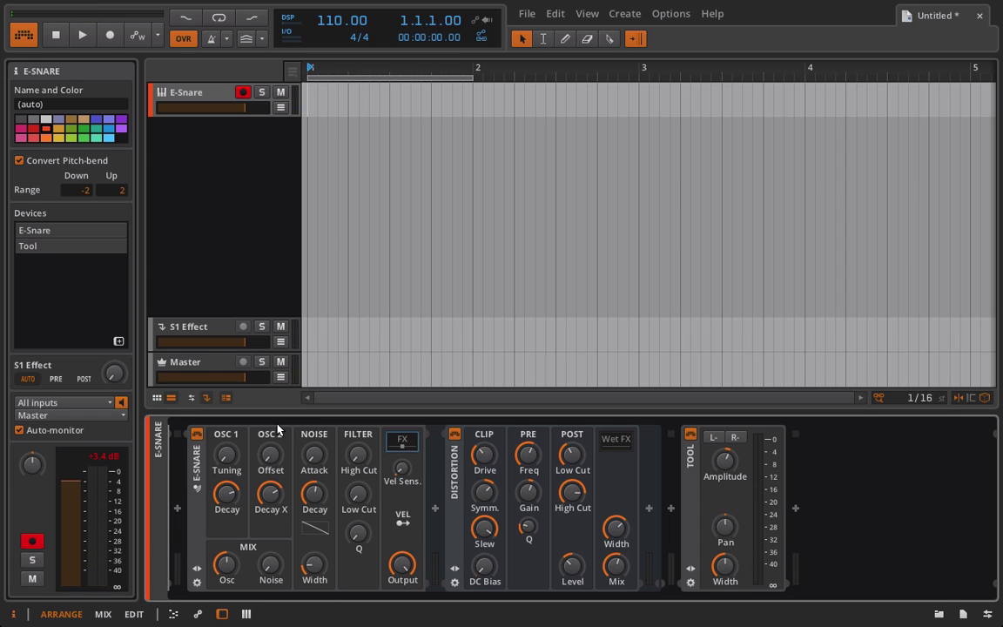
Step: Sweep Osc 2 Offset up to its maximum and return it to its minimum
left_click_drag(277, 453, 277, 453)
left_click_drag(277, 453, 277, 299)
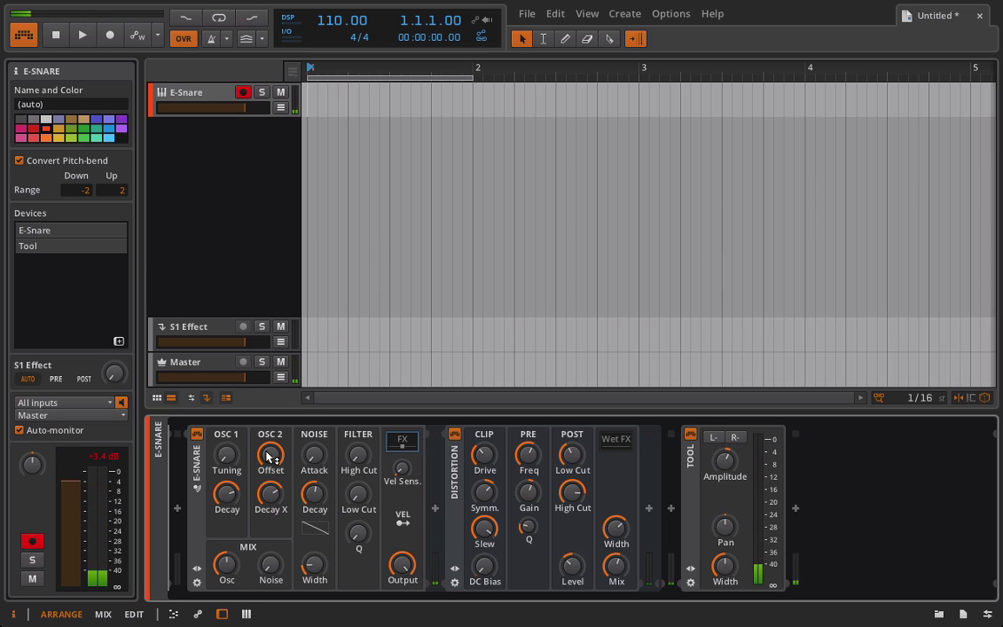
double_click(269, 454)
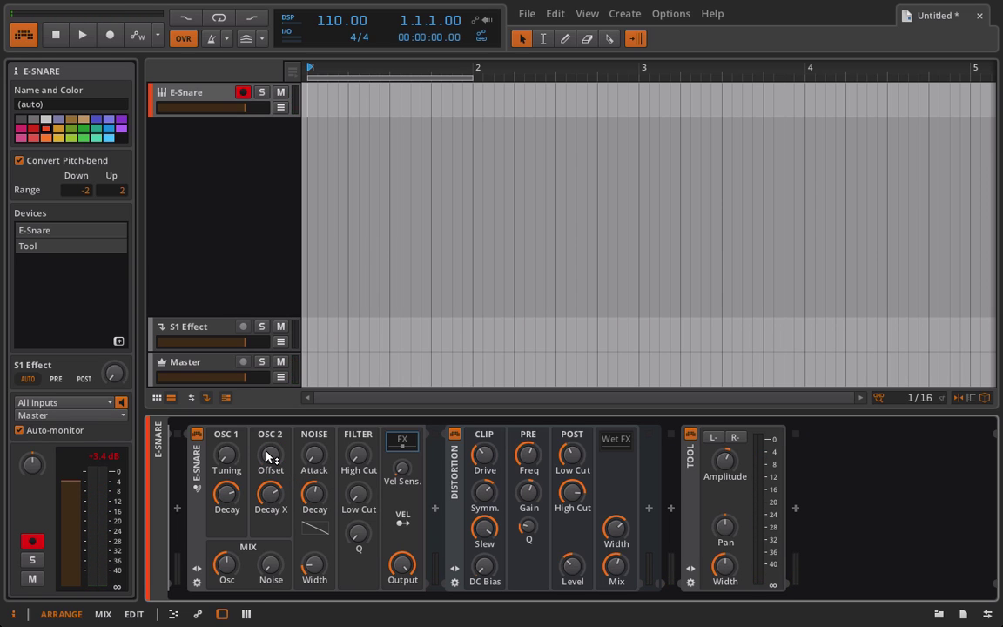
left_click_drag(269, 455, 269, 455)
left_click_drag(270, 463, 270, 459)
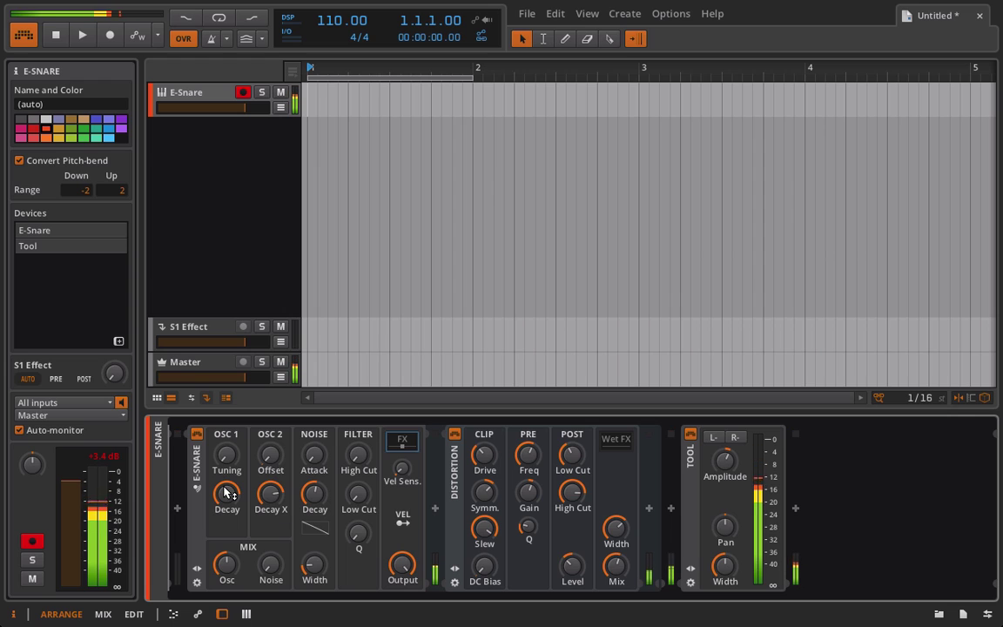
Step: Create a one-bar clip on the E-Snare track, turn off note audition, and draw a one-beat C2 note at its start
left_click(310, 91)
double_click(306, 96)
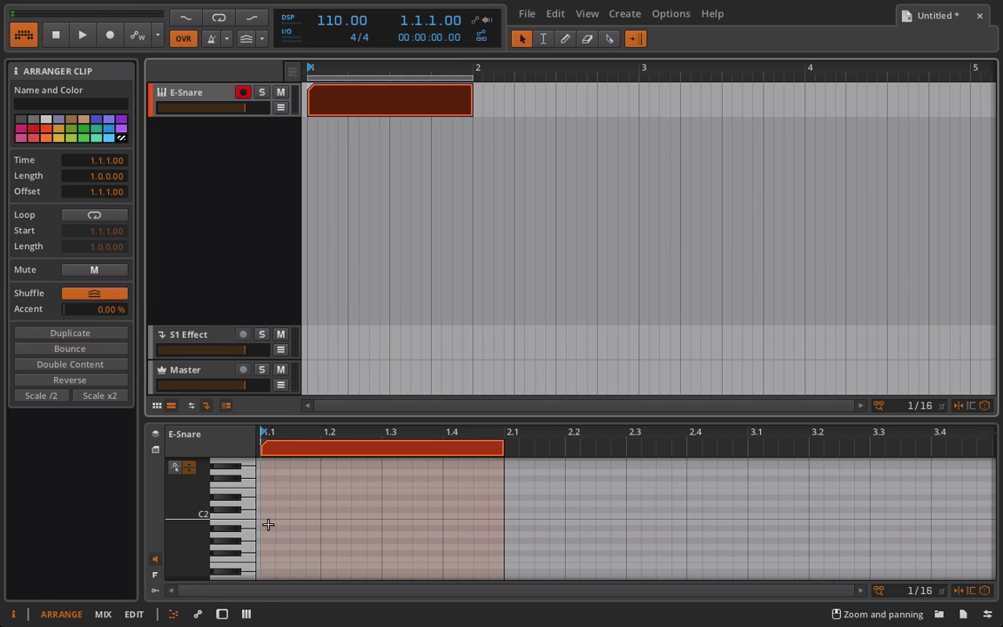
left_click(156, 559)
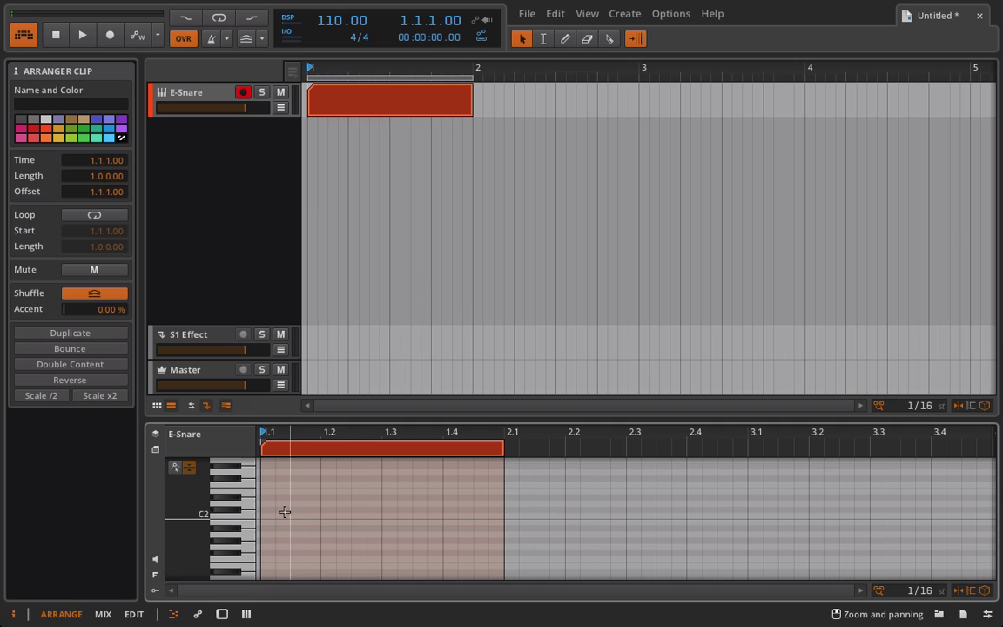
double_click(267, 515)
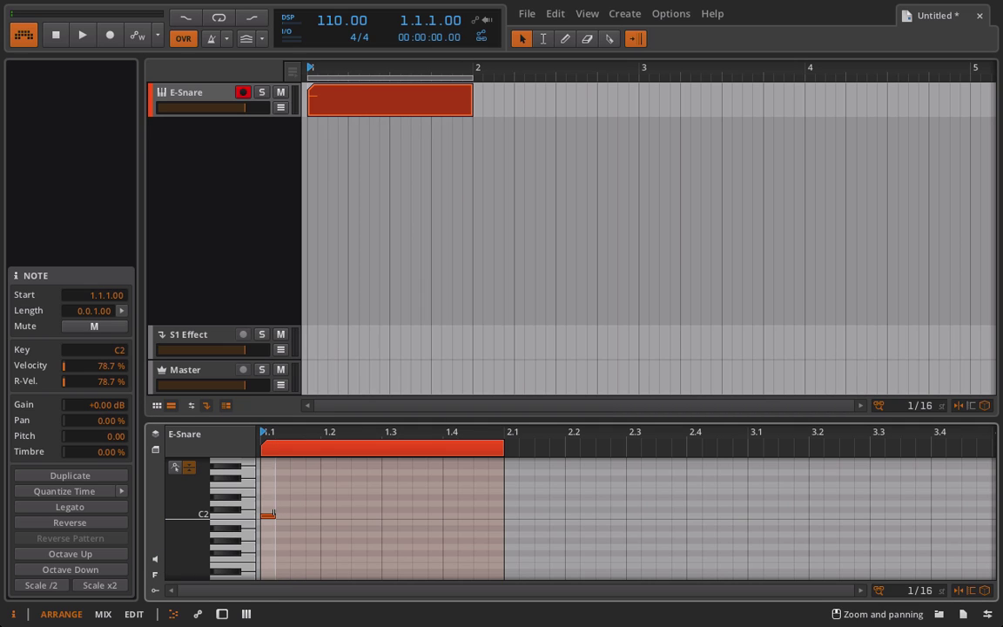
left_click_drag(273, 514, 321, 516)
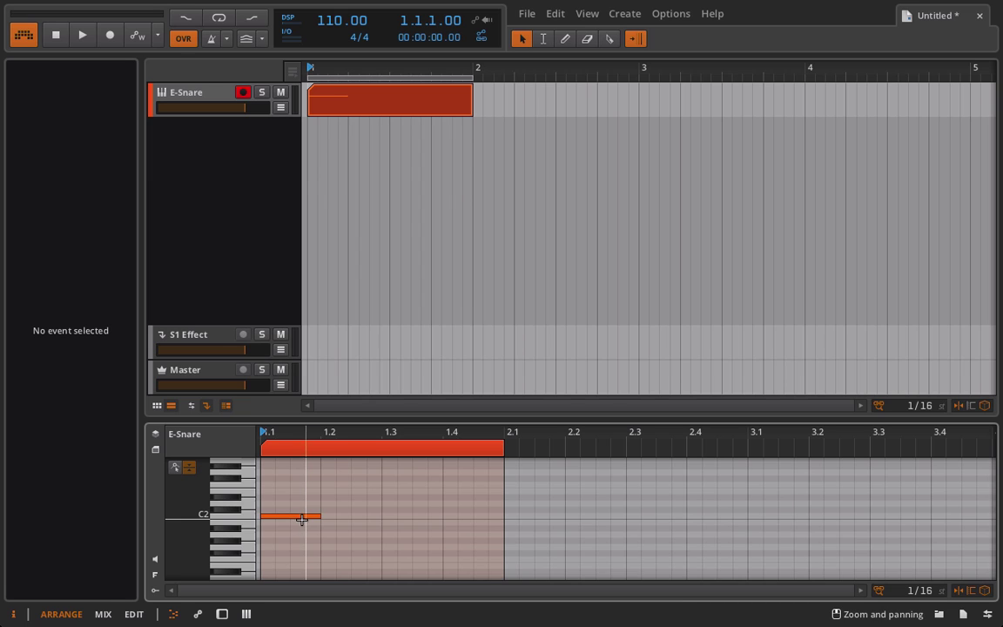
Step: Duplicate the C2 note three times so that notes fill all four beats of the bar
left_click(300, 517)
key("ctrl+d")
key("ctrl+d")
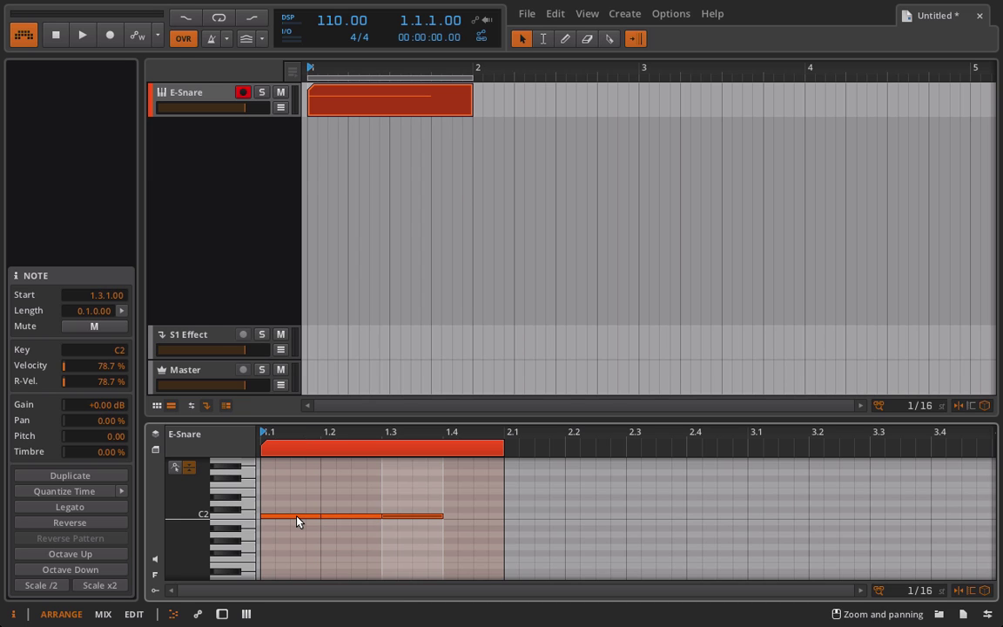
key("ctrl+d")
Step: Enable the arrangement loop and briefly play back the one-bar clip
left_click(217, 19)
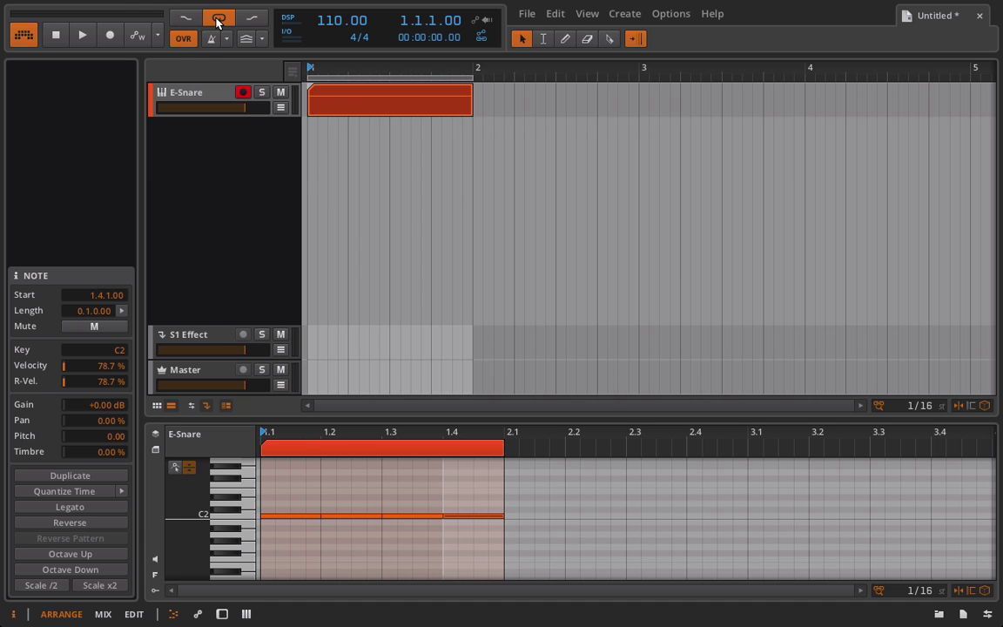
key("space")
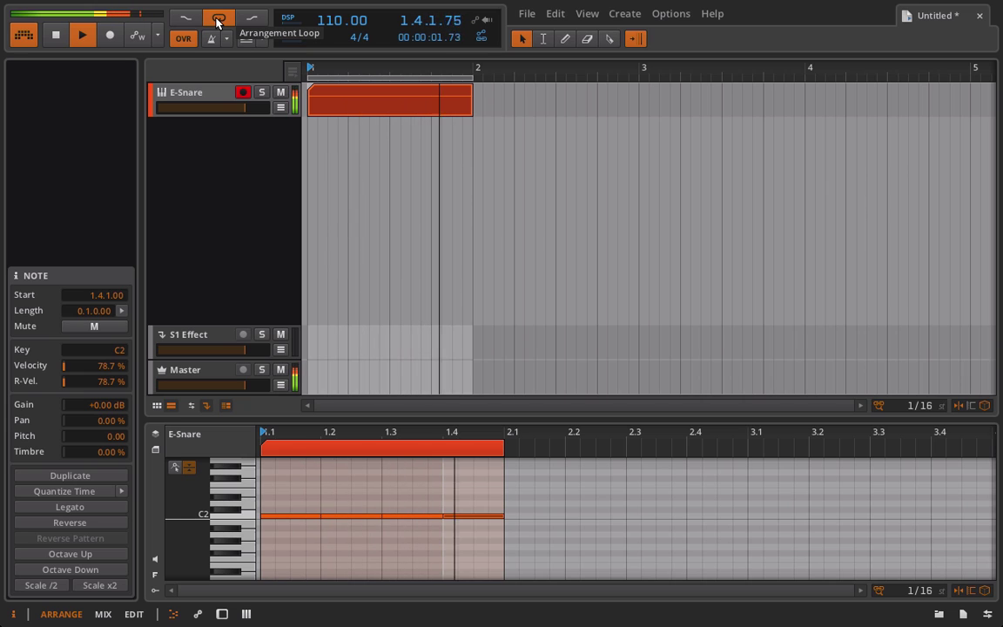
key("space")
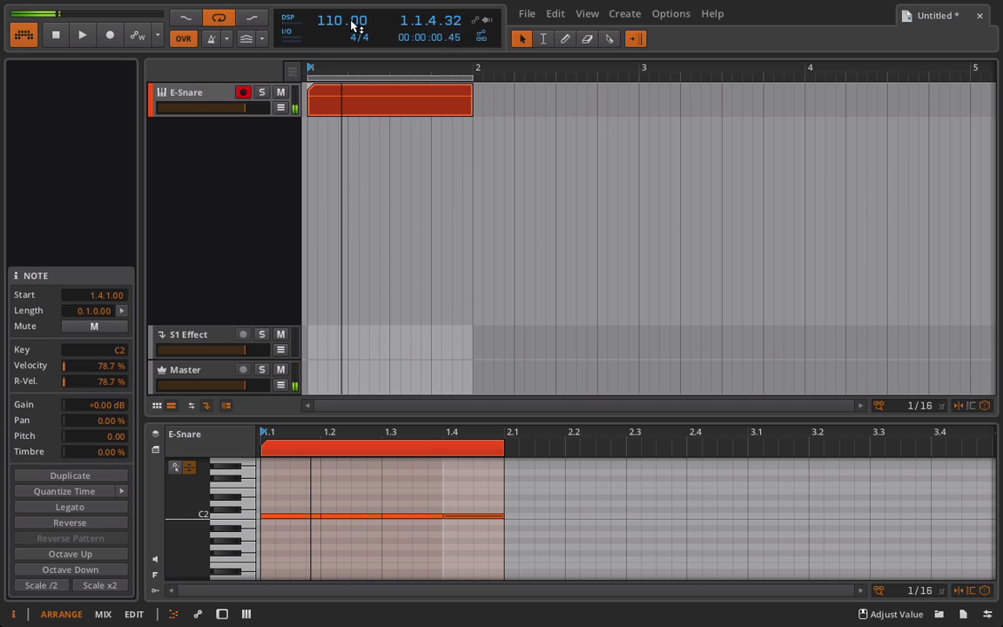
Step: Lower the project tempo to 82 BPM, listening to the looped clip during the change
left_click_drag(336, 25, 336, 44)
key("space")
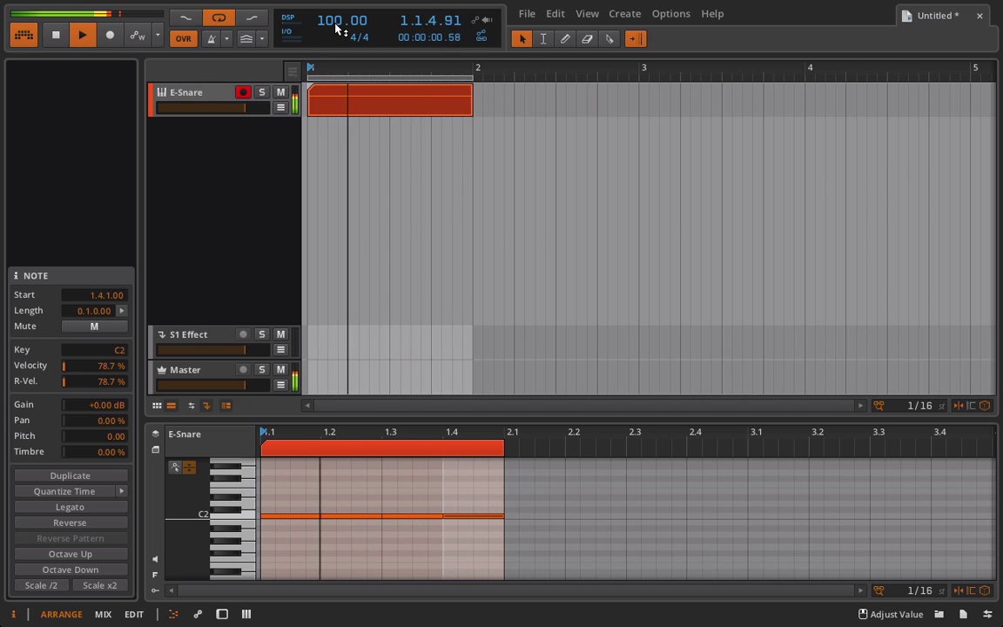
scroll(336, 28, "down", 18)
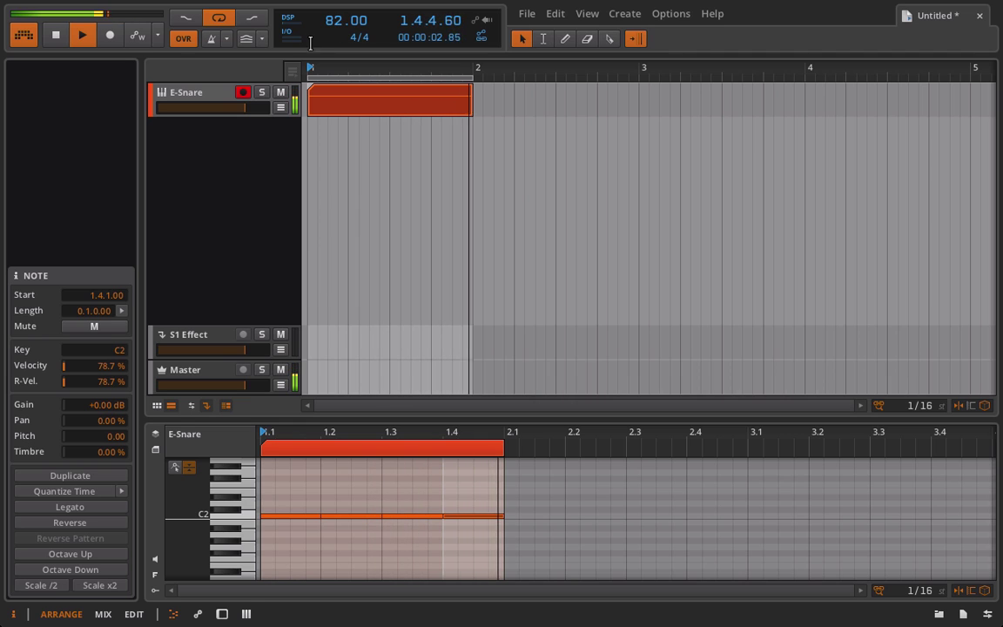
Step: Insert a Step MOD device before the E-Snare, set it to 4 steps at a 1/4 rate, and audition the loop
left_click(190, 90)
key("space")
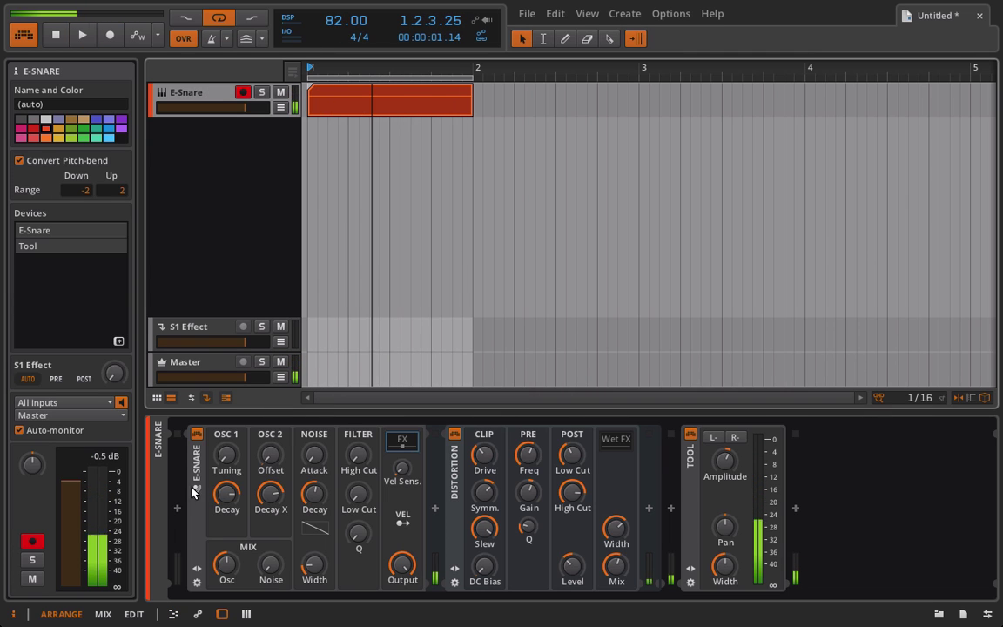
left_click(176, 509)
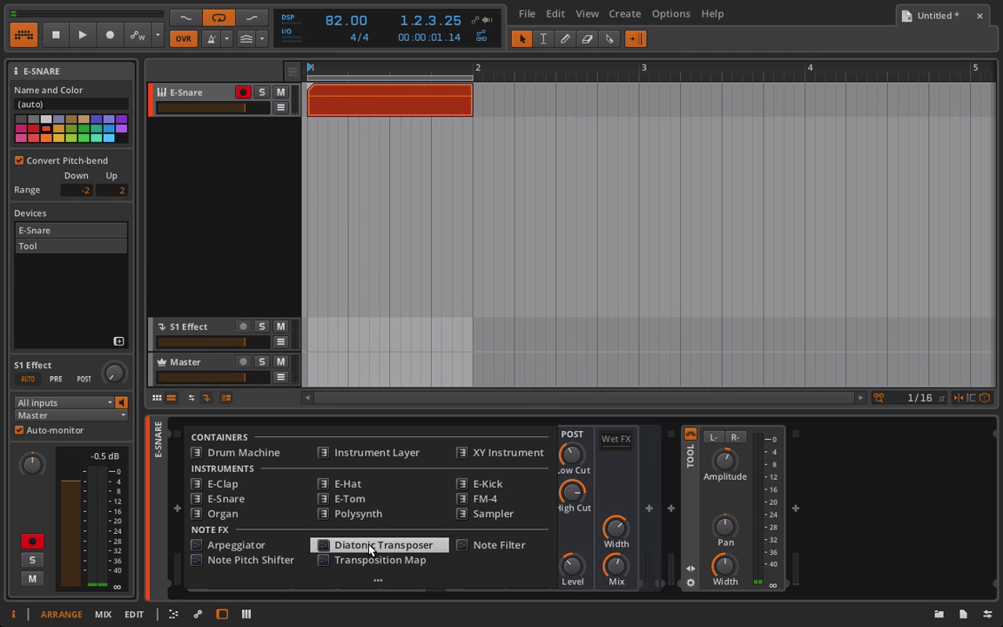
left_click(392, 581)
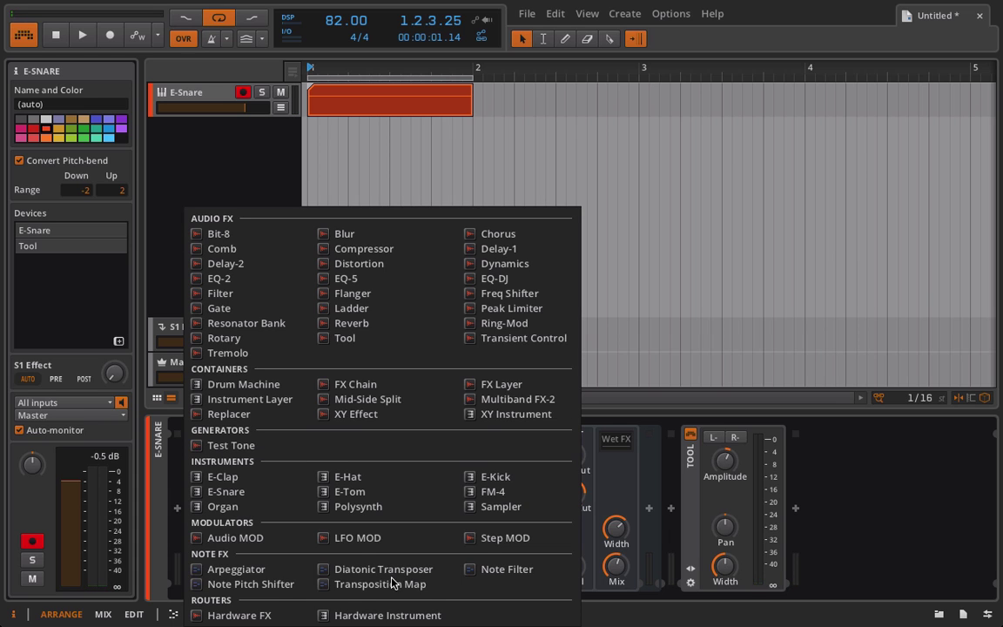
left_click(505, 538)
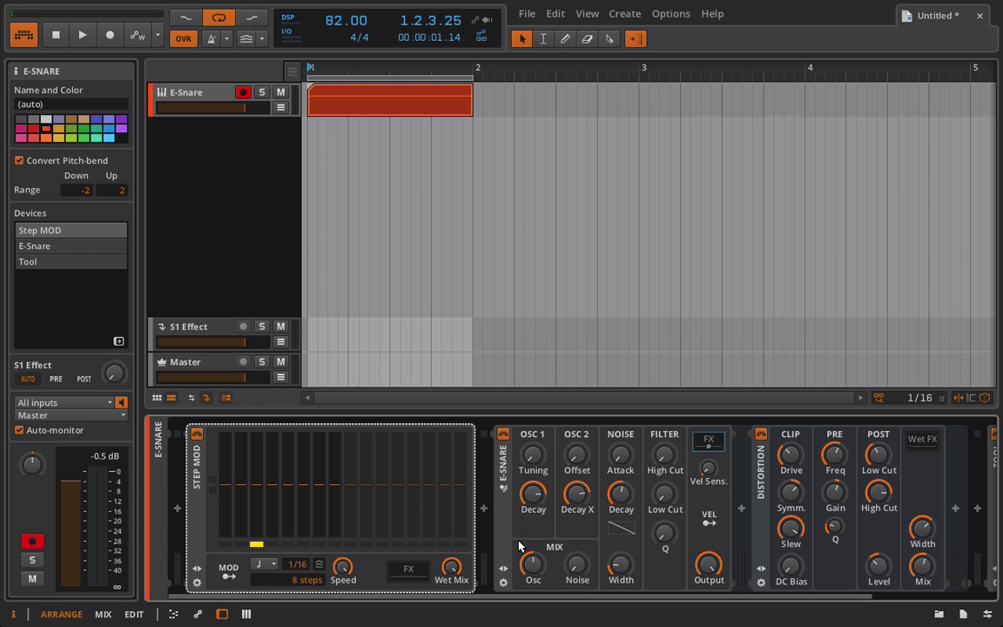
left_click_drag(295, 581, 295, 608)
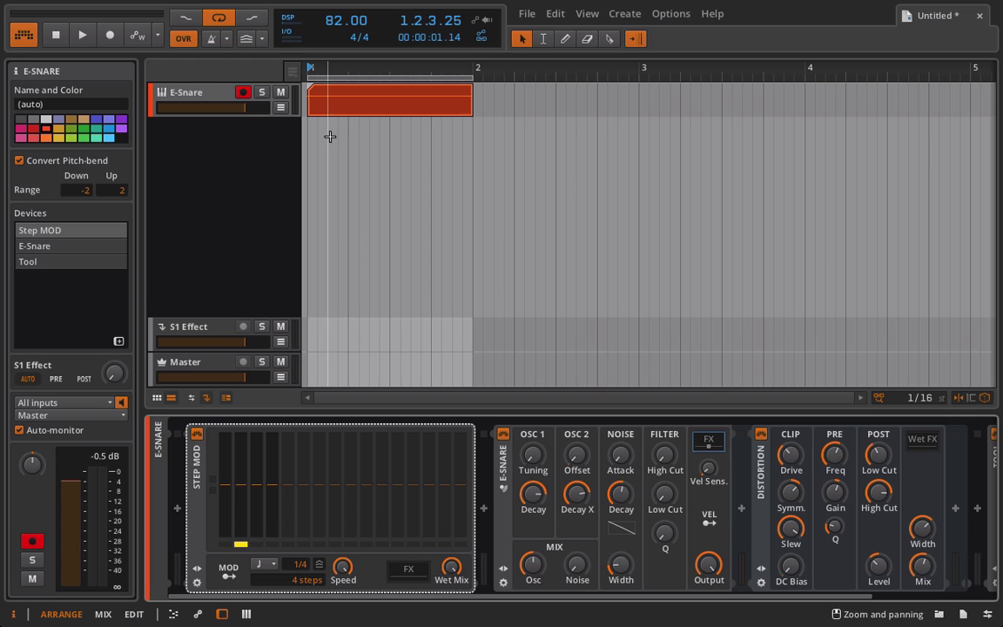
key("space")
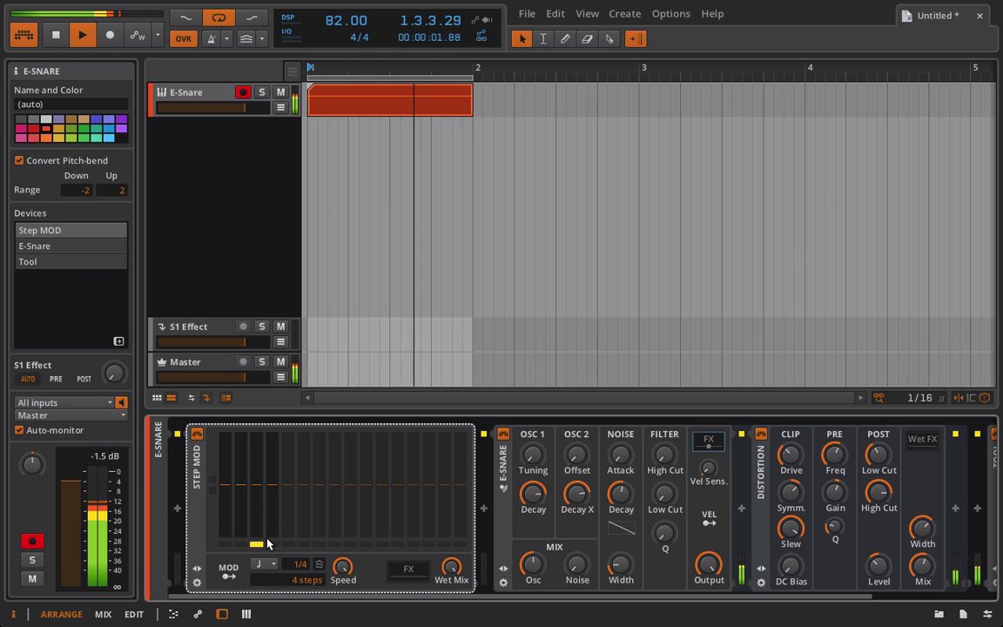
key("space")
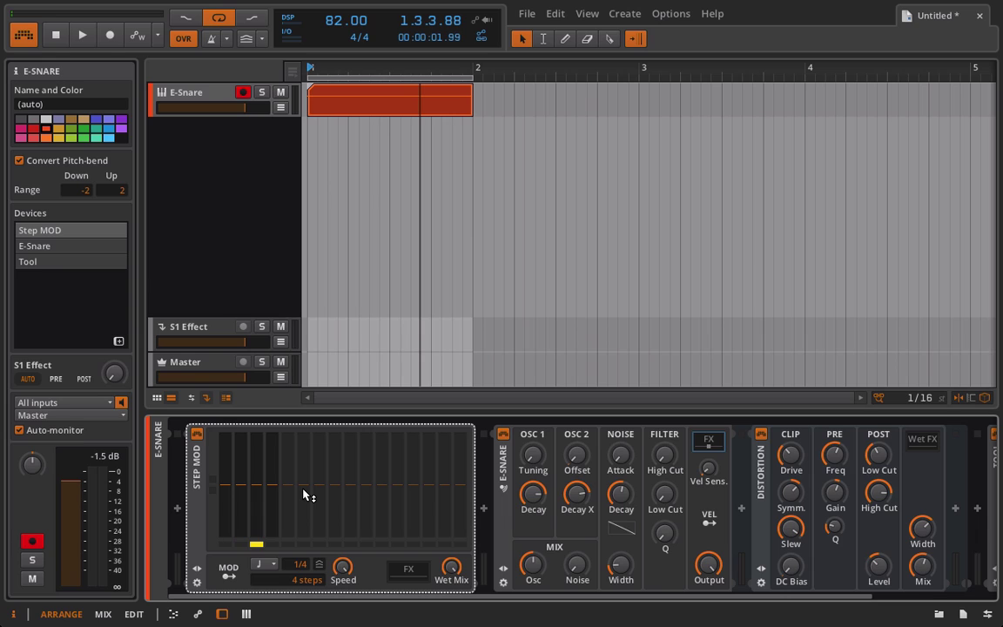
Step: Try to map the Step MOD's modulation to the E-Snare's Osc 1 Tuning
left_click(228, 570)
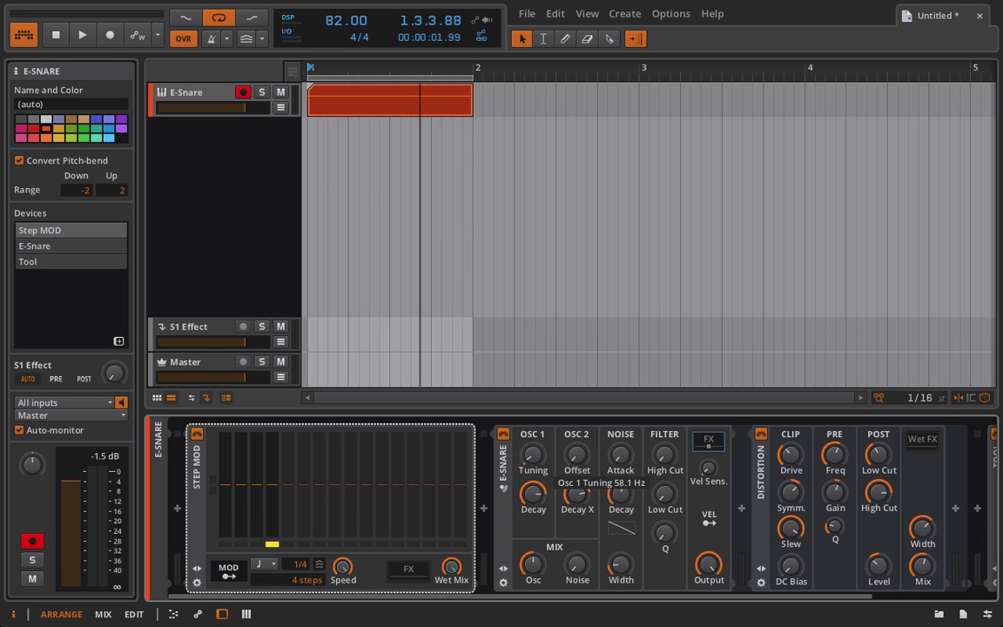
left_click(229, 570)
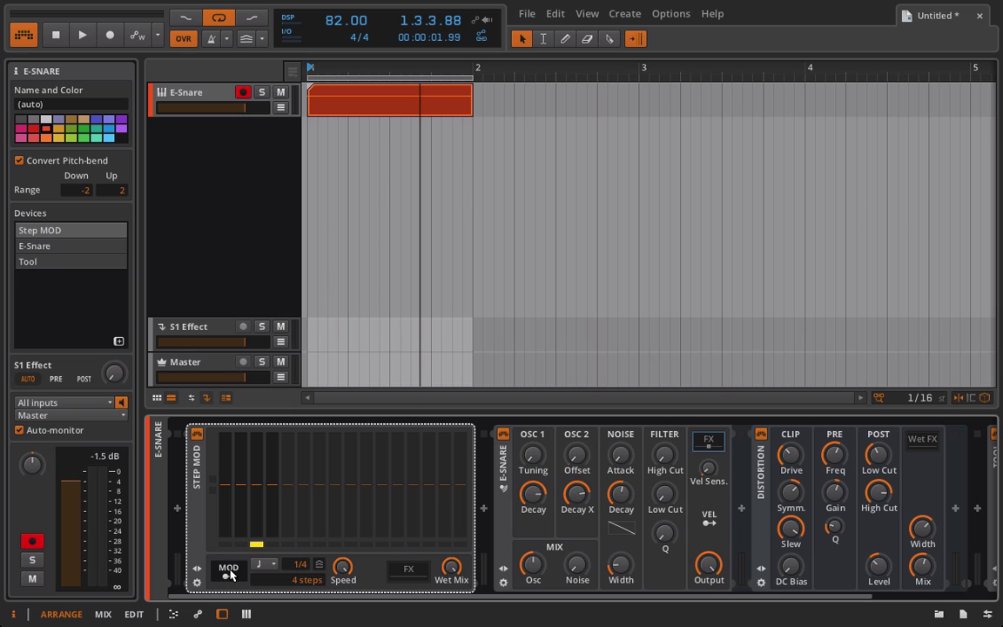
Step: Move the E-Snare out of the track's device chain into the Step MOD's nested FX chain
left_click(503, 470)
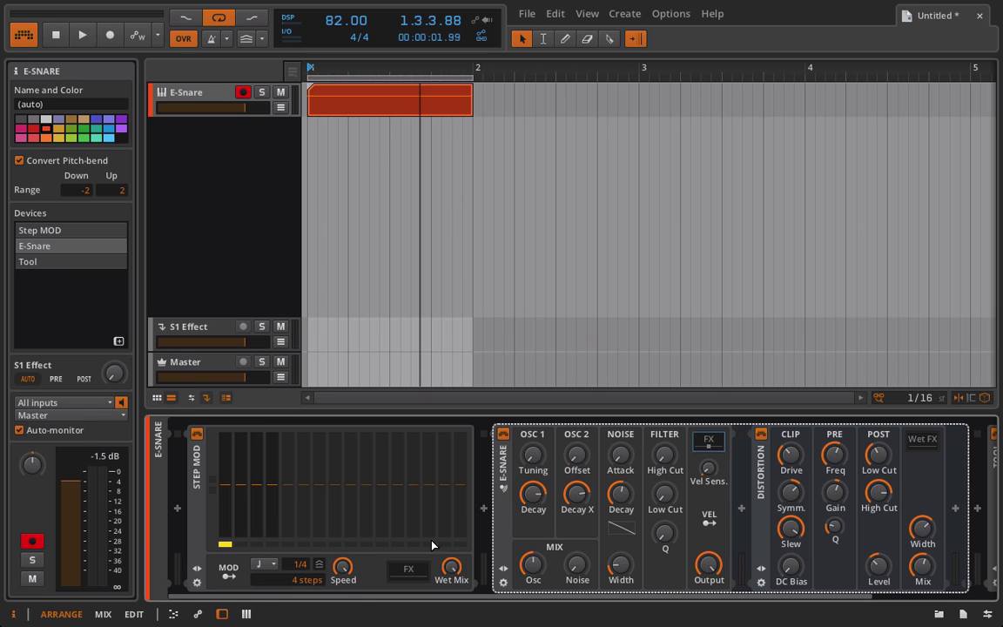
key("Delete")
right_click(485, 509)
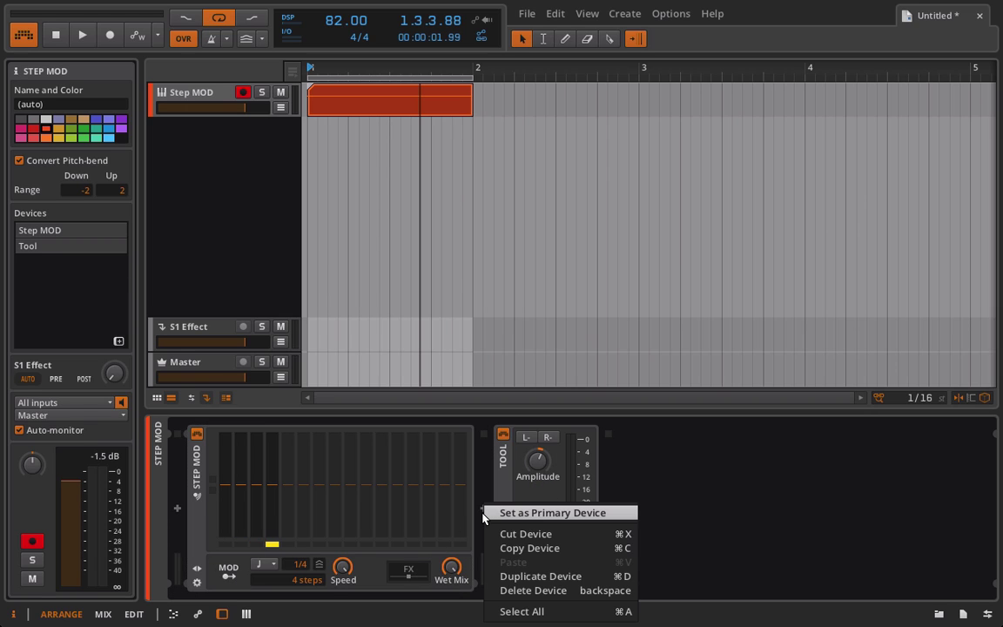
left_click(450, 529)
left_click(483, 509)
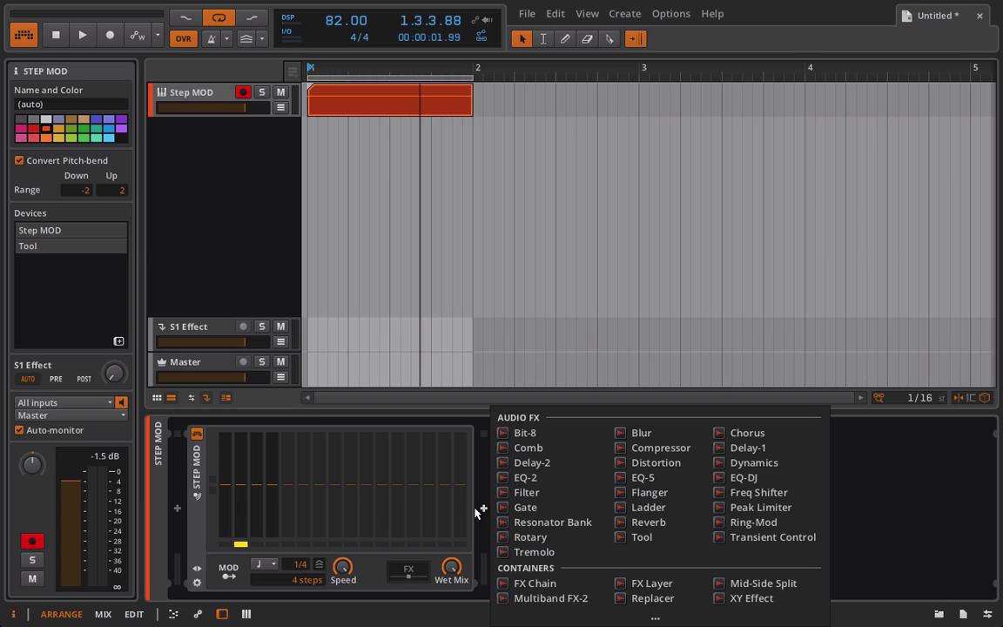
left_click(404, 500)
key("ctrl+z")
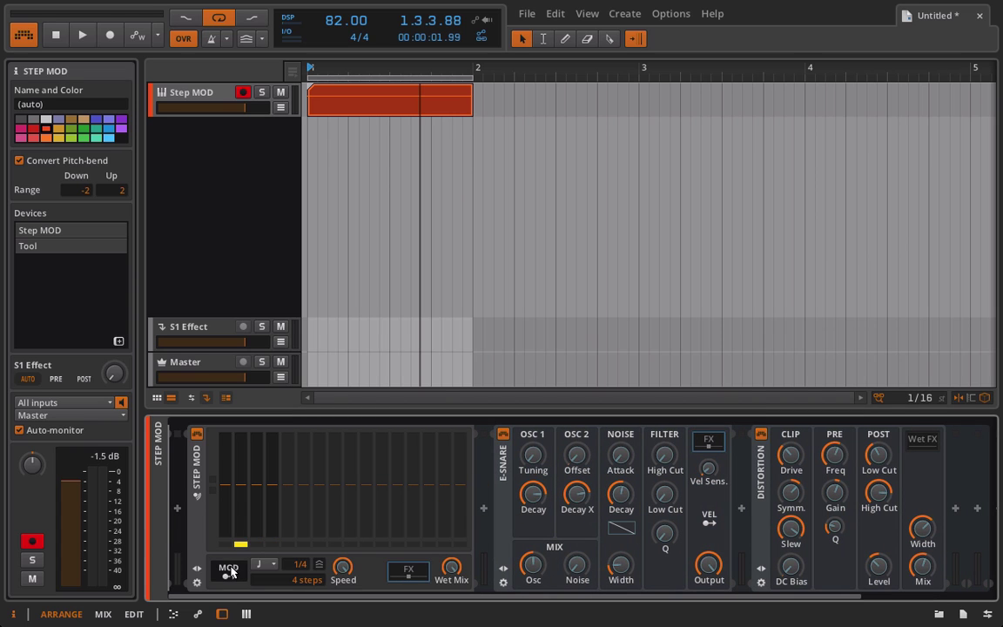
Step: Map the Step MOD to Osc 1 Tuning and raise steps 2 to 4 progressively, with step 3 at about 47% and step 4 at maximum
mouse_move(533, 478)
left_mouse_down()
mouse_move(533, 395)
mouse_move(533, 423)
mouse_move(533, 413)
left_mouse_up()
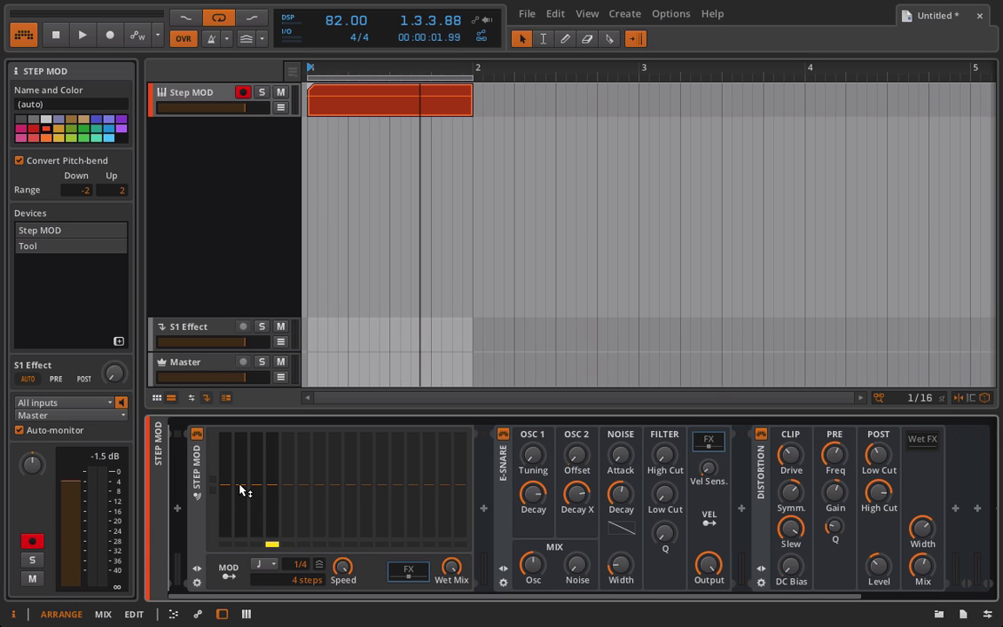
left_click_drag(240, 486, 241, 486)
left_click_drag(271, 486, 273, 440)
mouse_move(257, 493)
left_mouse_down()
mouse_move(257, 514)
mouse_move(242, 480)
left_mouse_up()
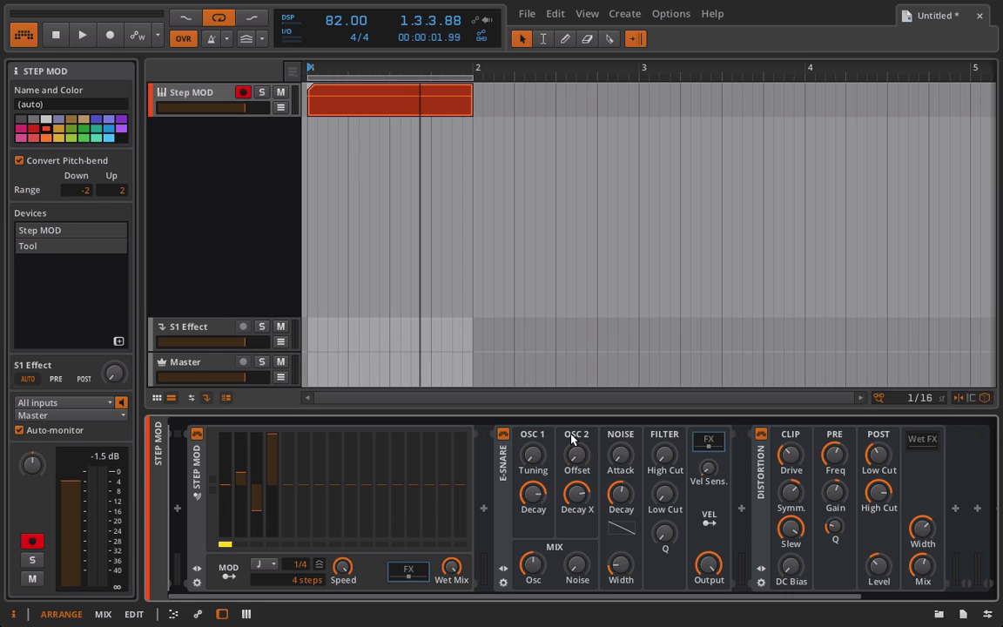
left_click_drag(253, 512, 256, 472)
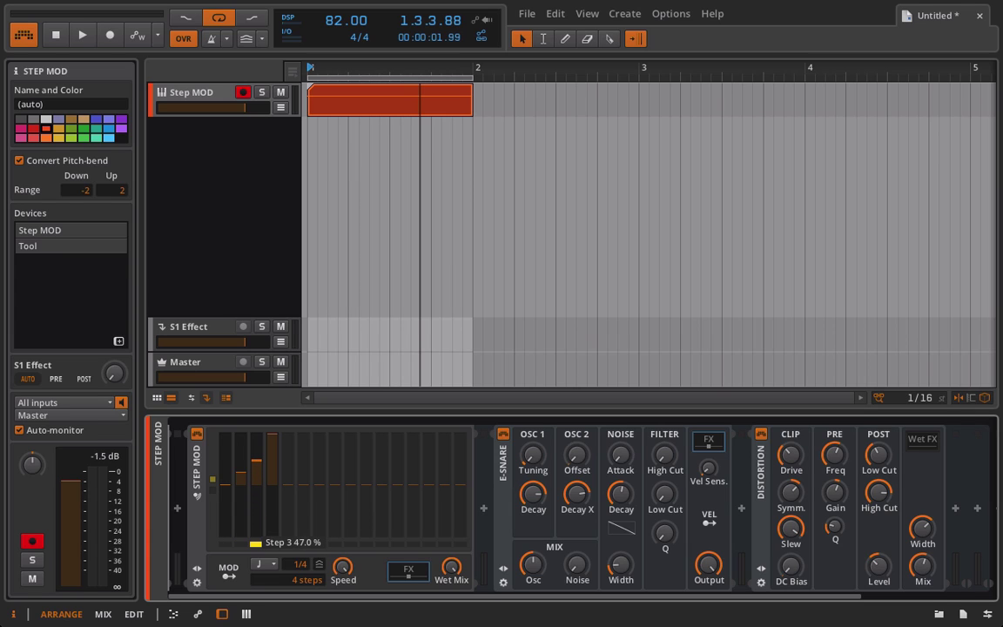
left_click_drag(256, 458, 256, 460)
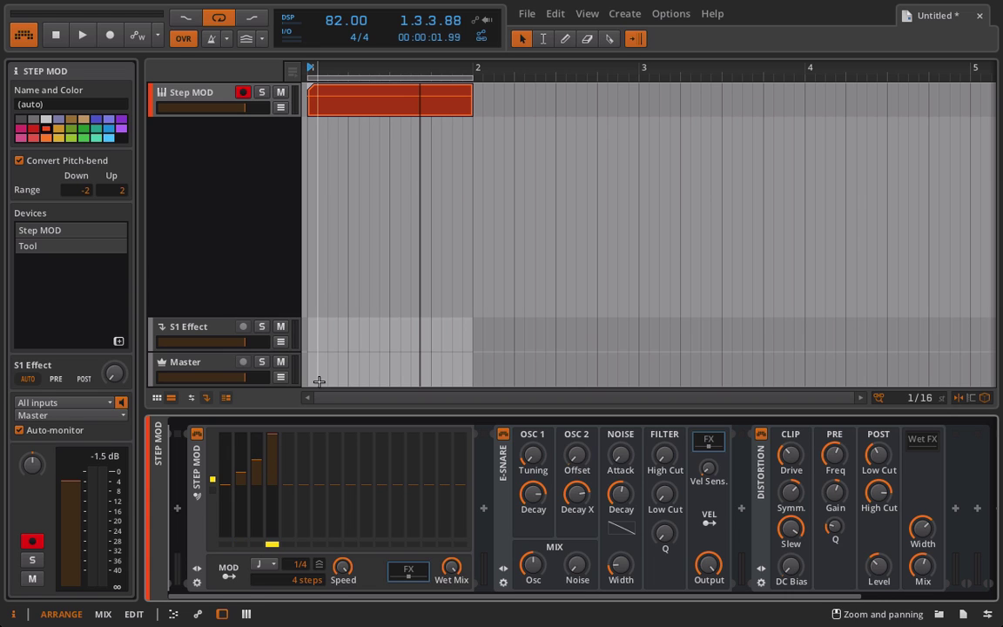
Step: Play the loop while setting the E-Snare's Osc 2 Offset to +1.00 st and raising Decay X, and stop playback
key("space")
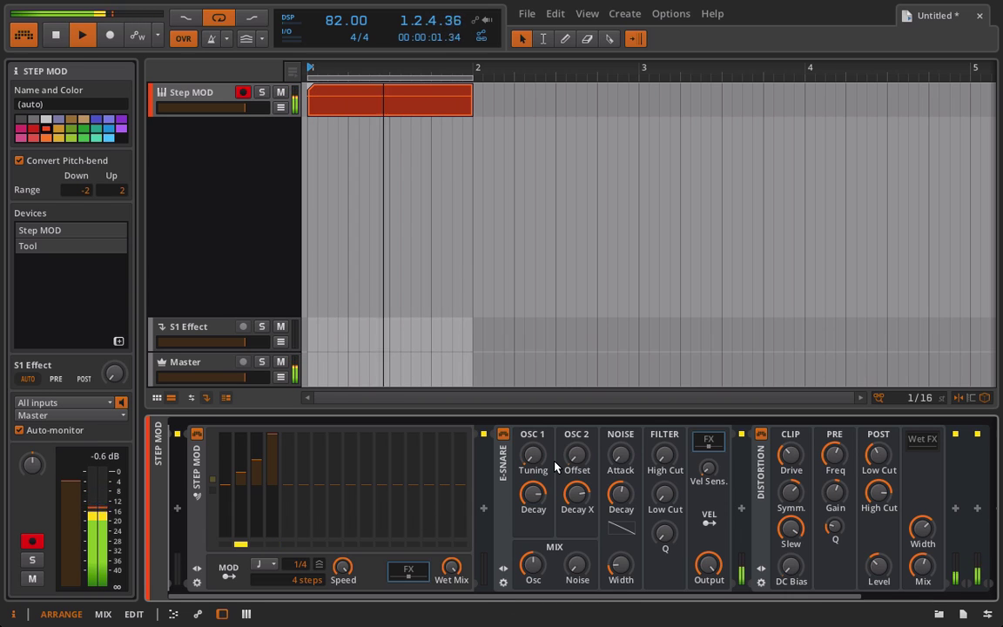
mouse_move(577, 461)
left_mouse_down()
mouse_move(576, 451)
mouse_move(579, 469)
left_mouse_up()
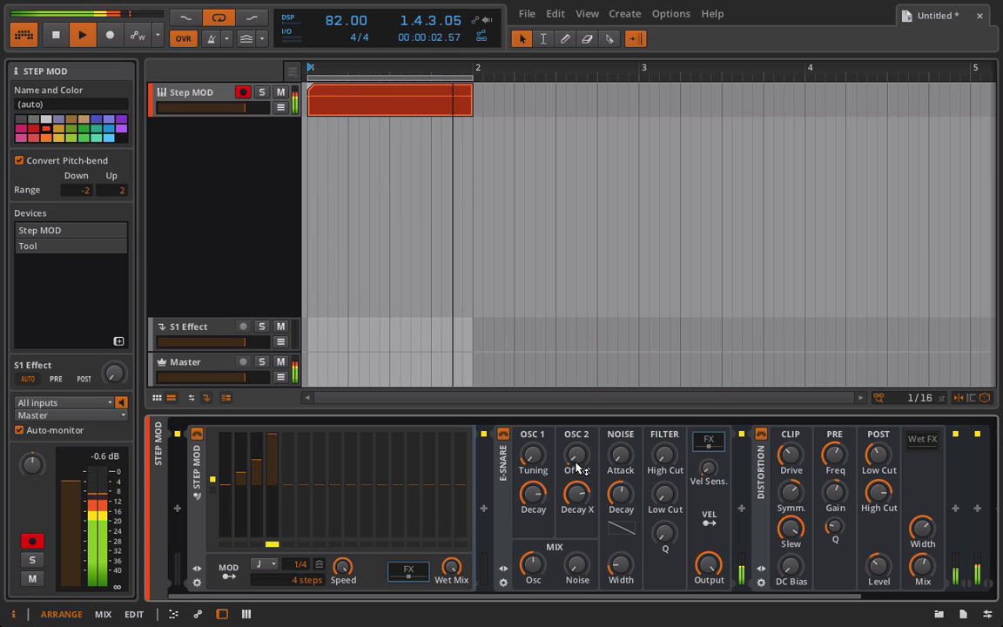
left_click_drag(577, 510, 579, 476)
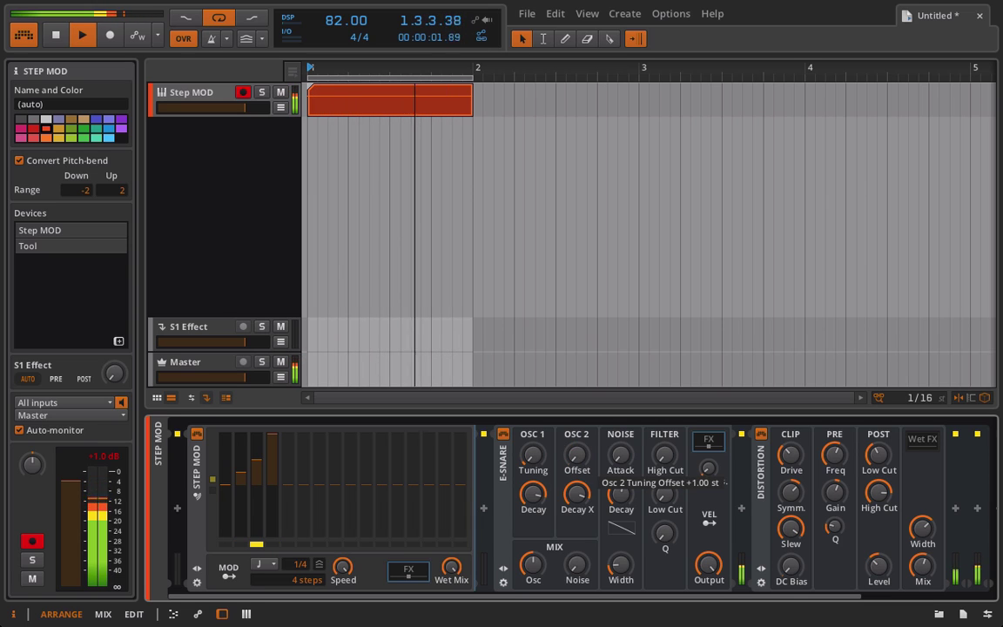
key("space")
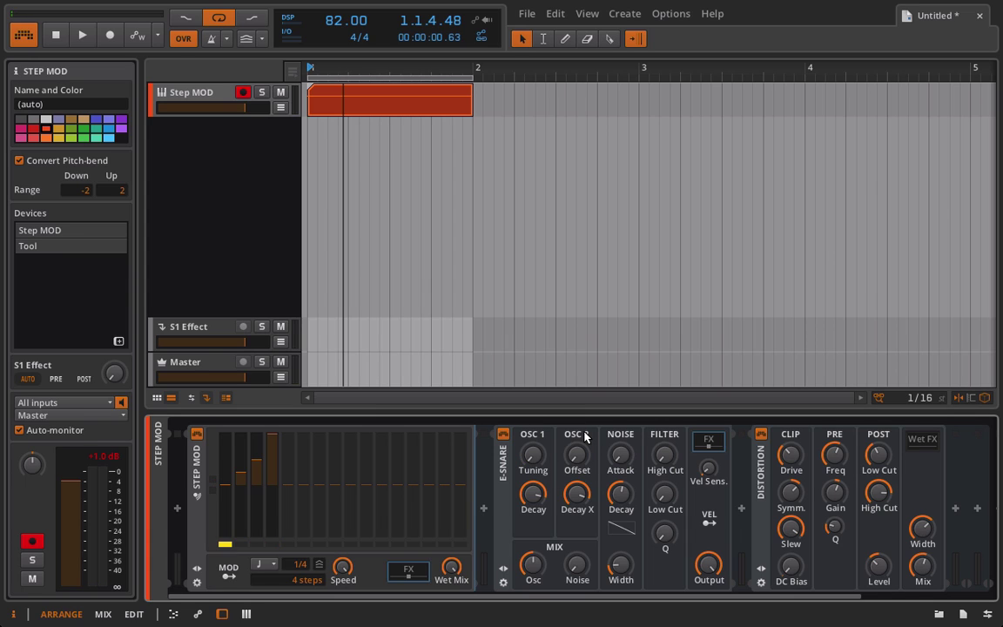
Step: Replace the Step MOD device with a fresh E-Snare and delete the clip from the track
left_click(199, 488)
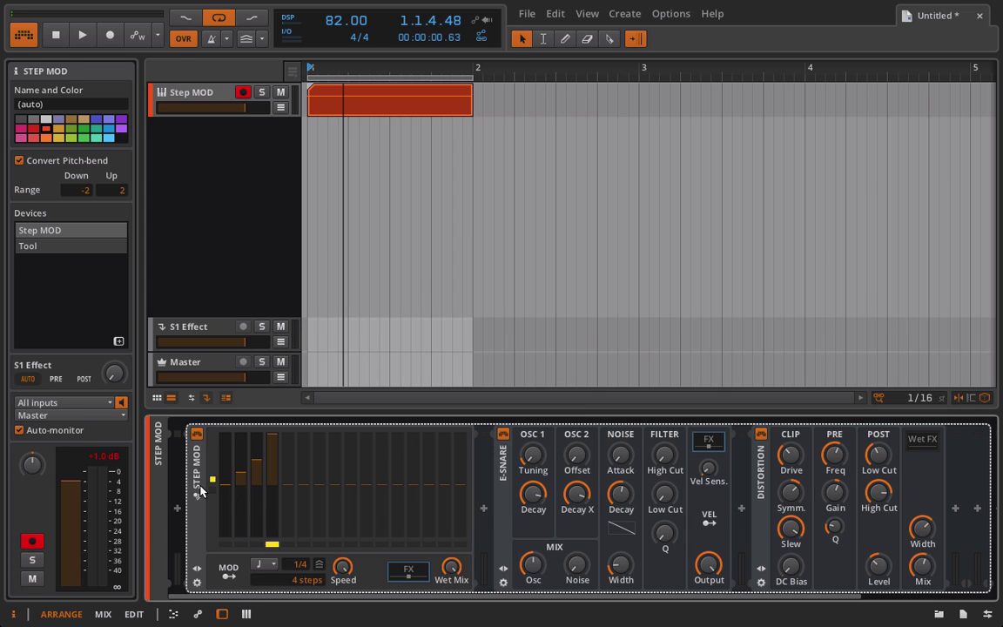
key("Delete")
key("Delete")
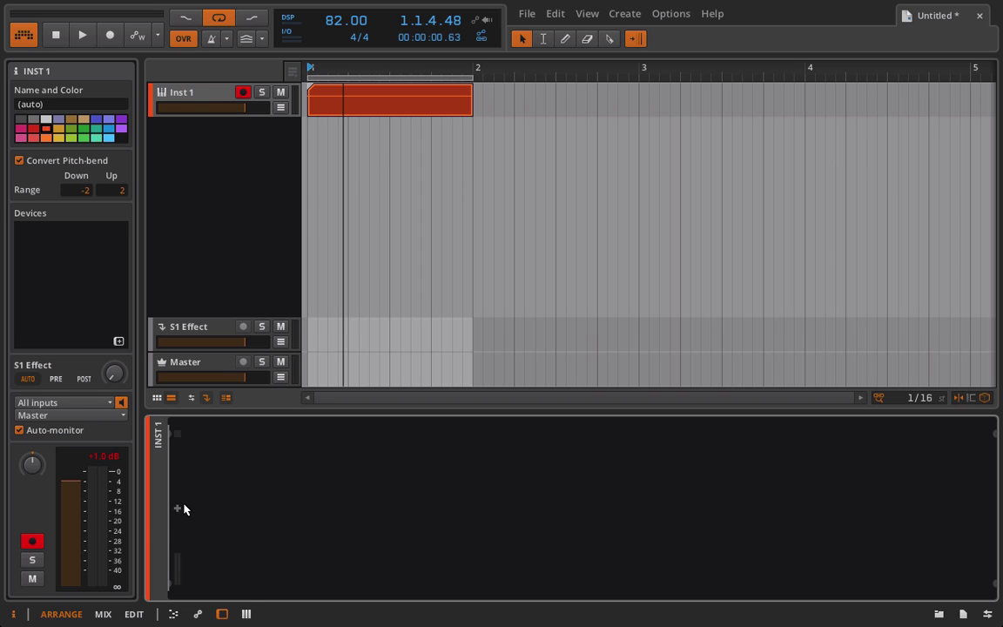
left_click(177, 510)
double_click(228, 503)
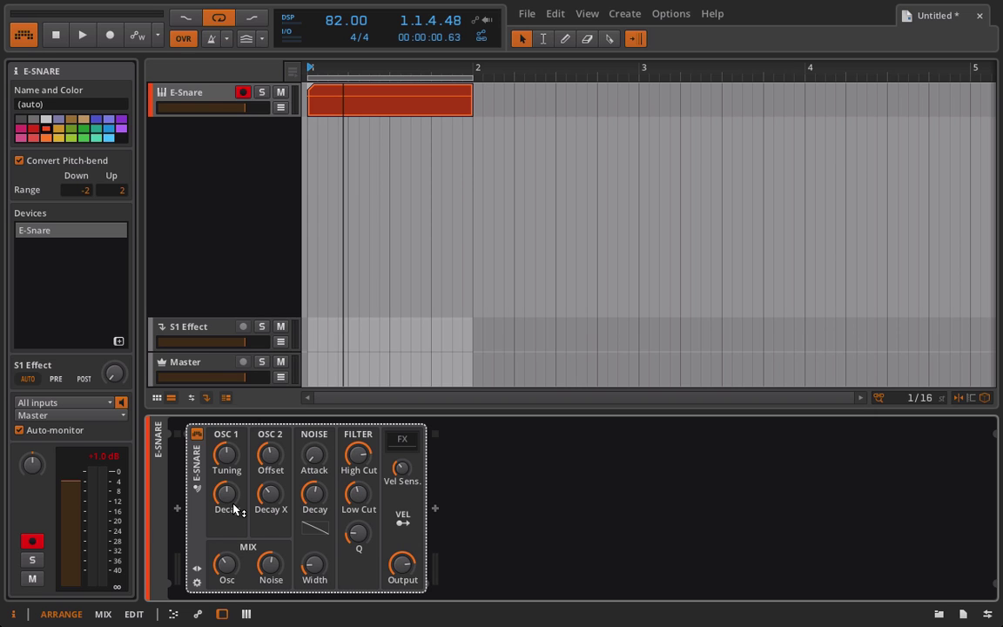
left_click(356, 104)
key("Delete")
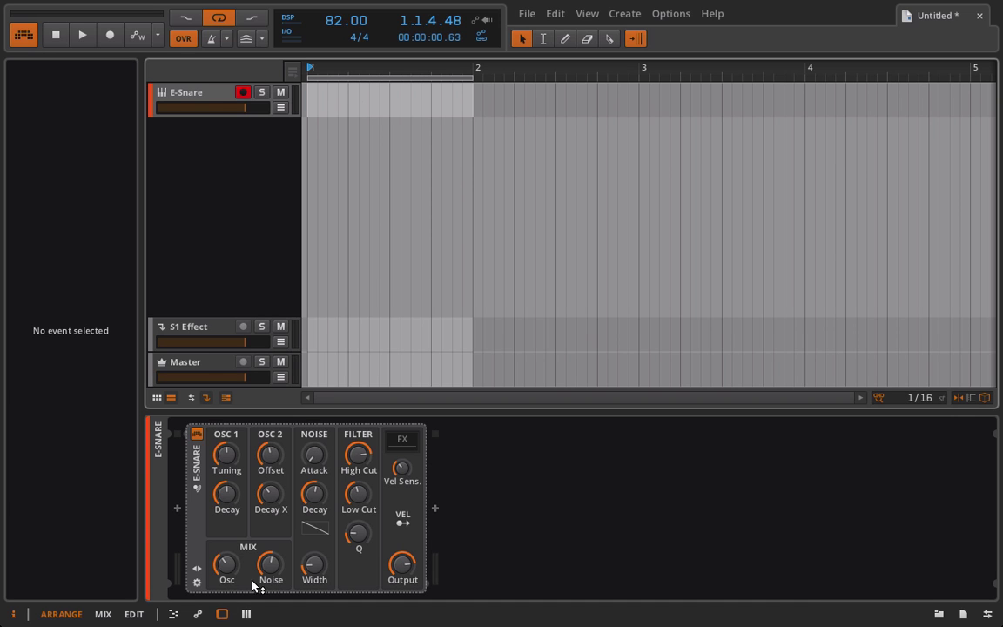
Step: Set the Osc mix to 50.5 %, turn Noise off, and open the filter with High Cut at maximum and Low Cut and Q at minimum
left_click_drag(228, 568, 228, 573)
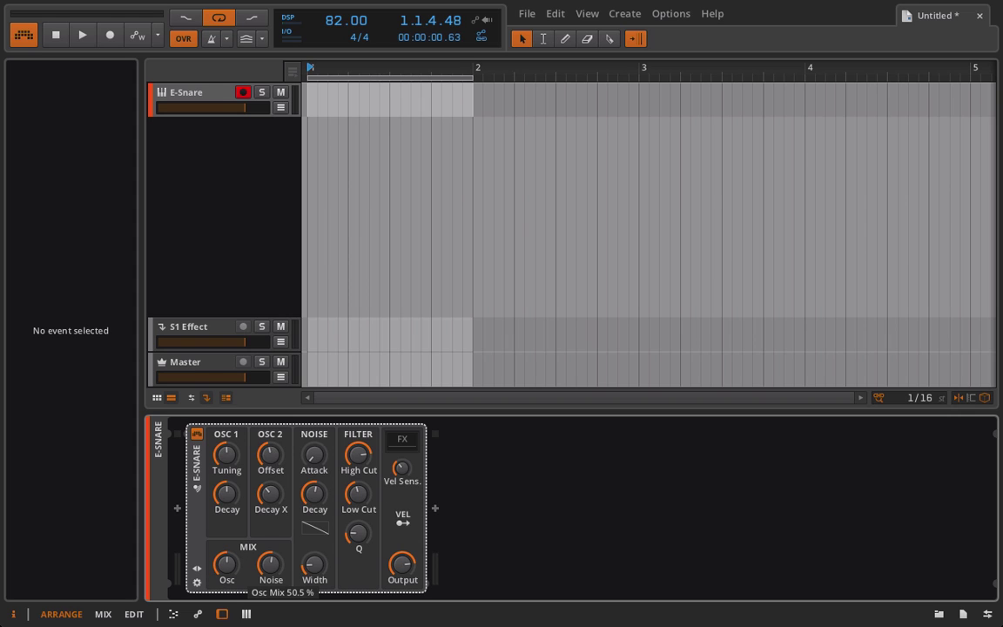
left_click_drag(281, 564, 280, 581)
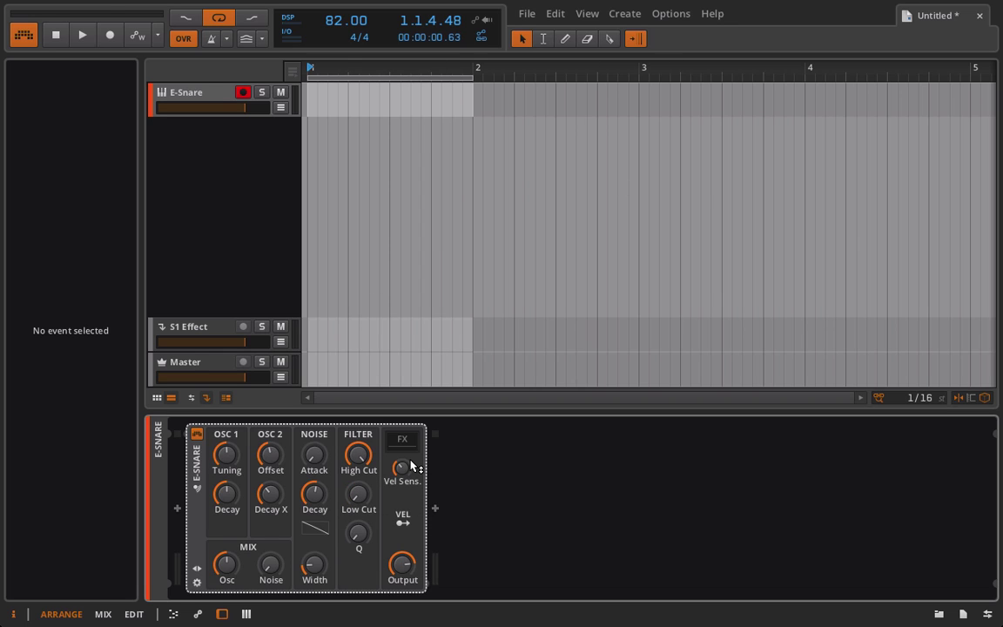
key("a")
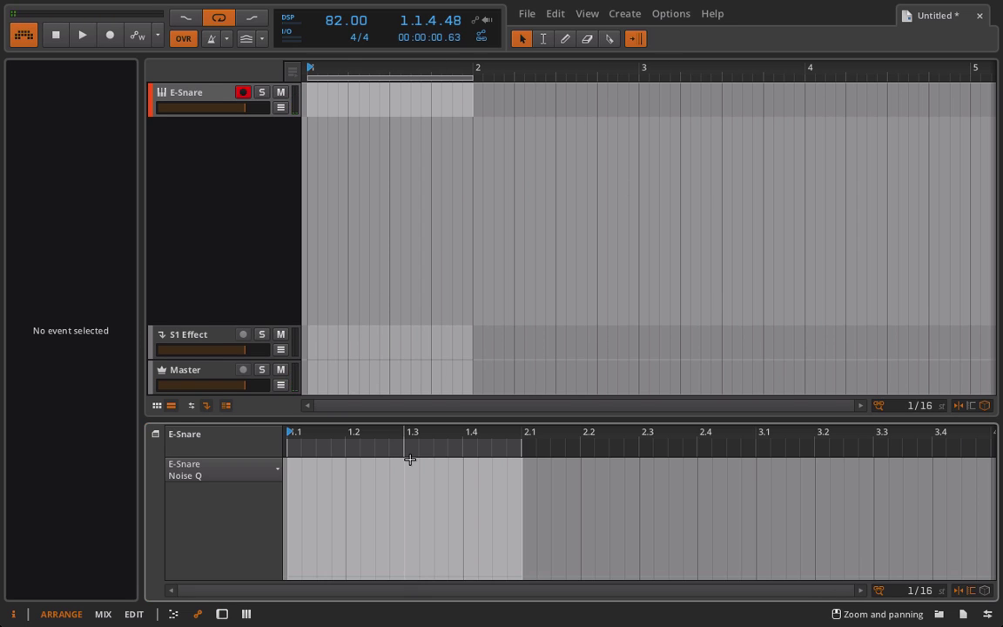
left_click(210, 90)
key("d")
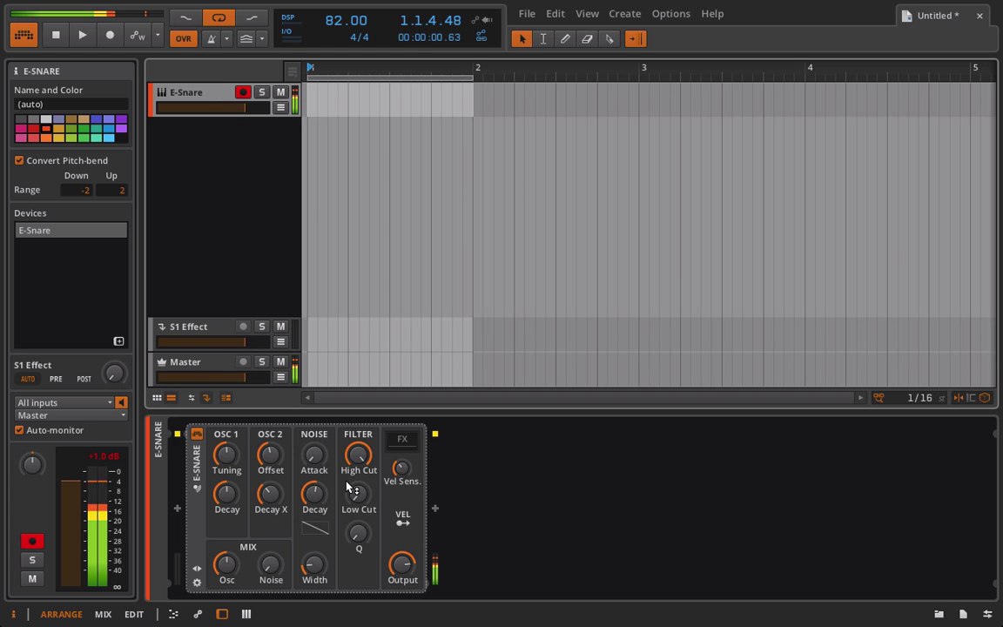
Step: Audition the Noise mix from zero to maximum and bring it back to a low level
left_click_drag(269, 567, 269, 575)
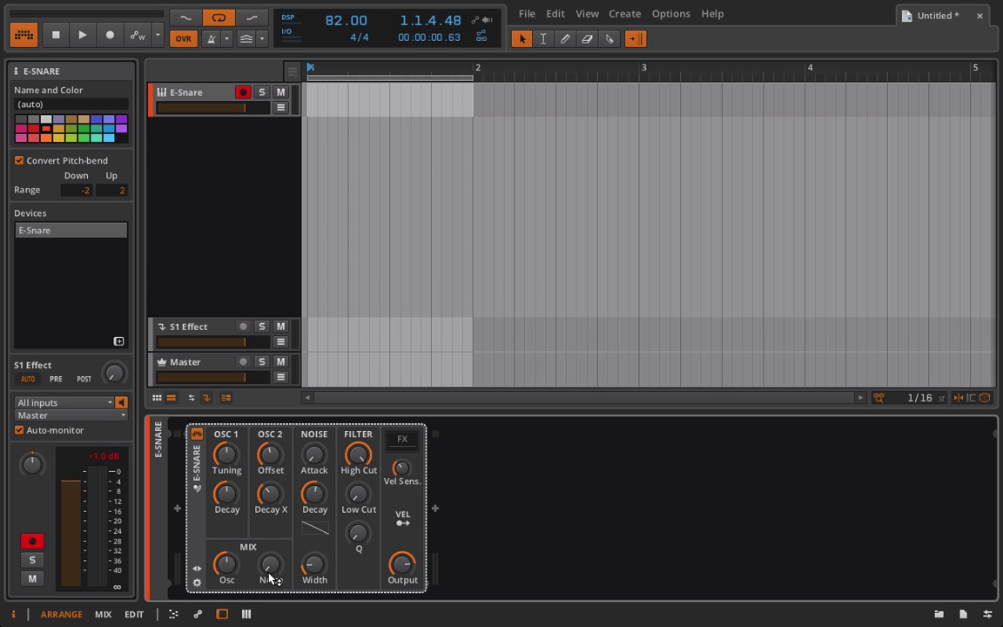
mouse_move(270, 576)
left_mouse_down()
mouse_move(269, 522)
mouse_move(269, 578)
left_mouse_up()
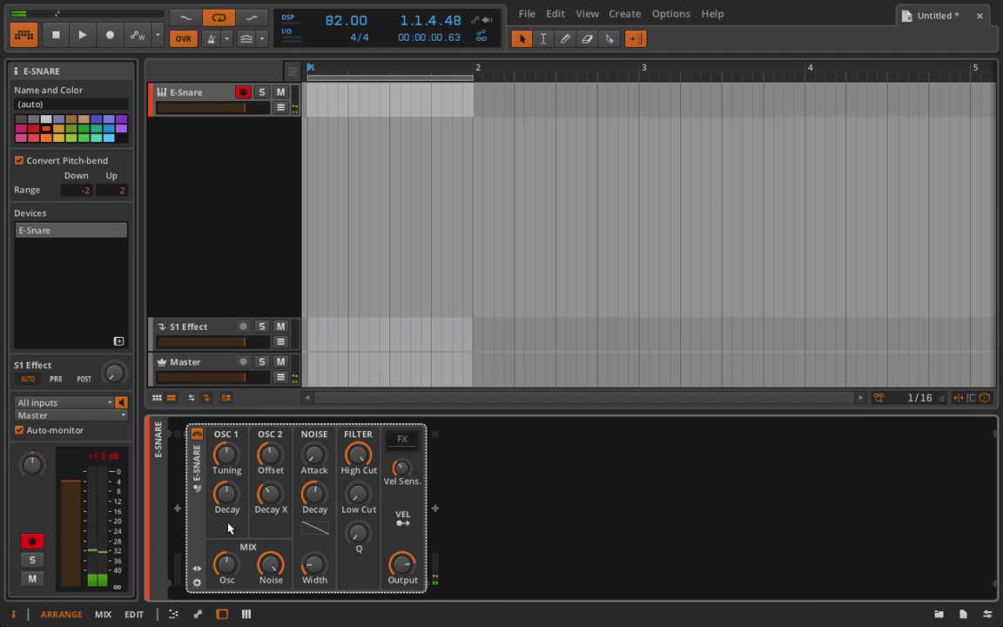
left_click_drag(272, 567, 272, 626)
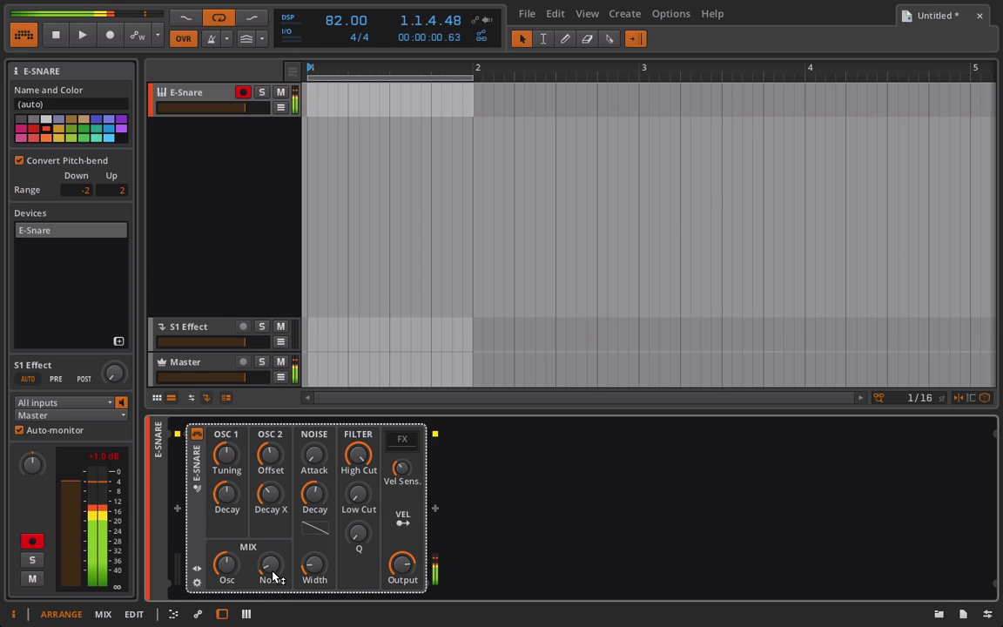
Step: Bend the Noise decay envelope into a concave curve and raise the Noise mix to a moderate level
left_click_drag(315, 533, 315, 527)
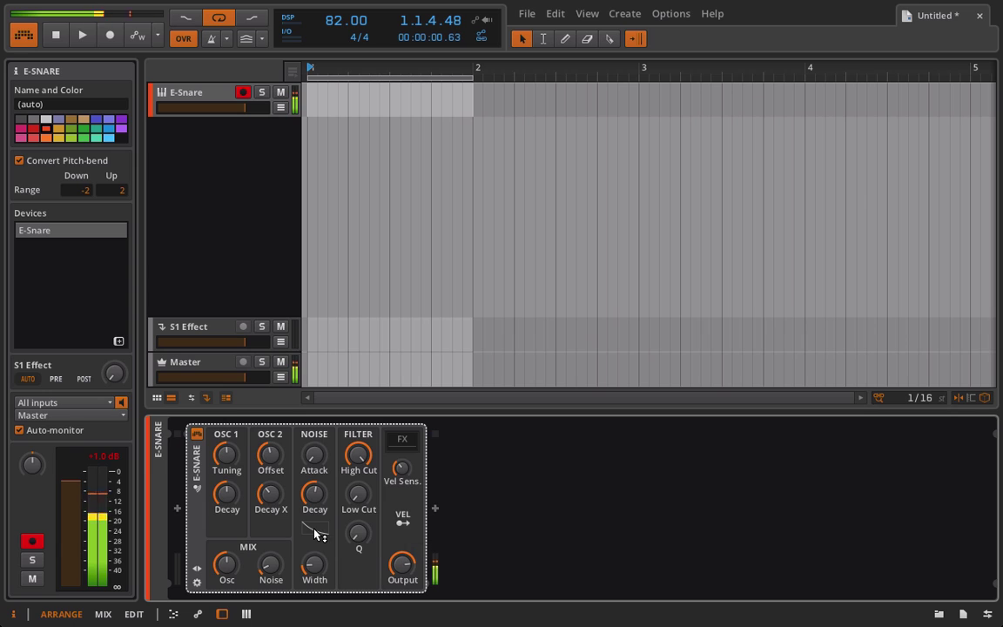
left_click_drag(271, 564, 271, 554)
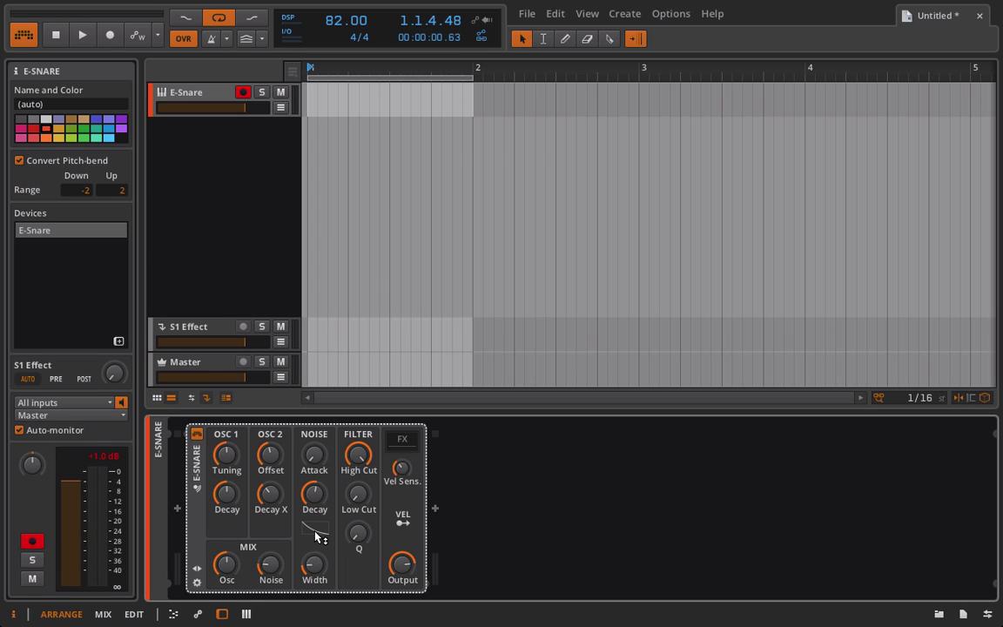
left_click_drag(318, 537, 317, 536)
left_click_drag(318, 538, 318, 533)
left_click_drag(270, 565, 271, 564)
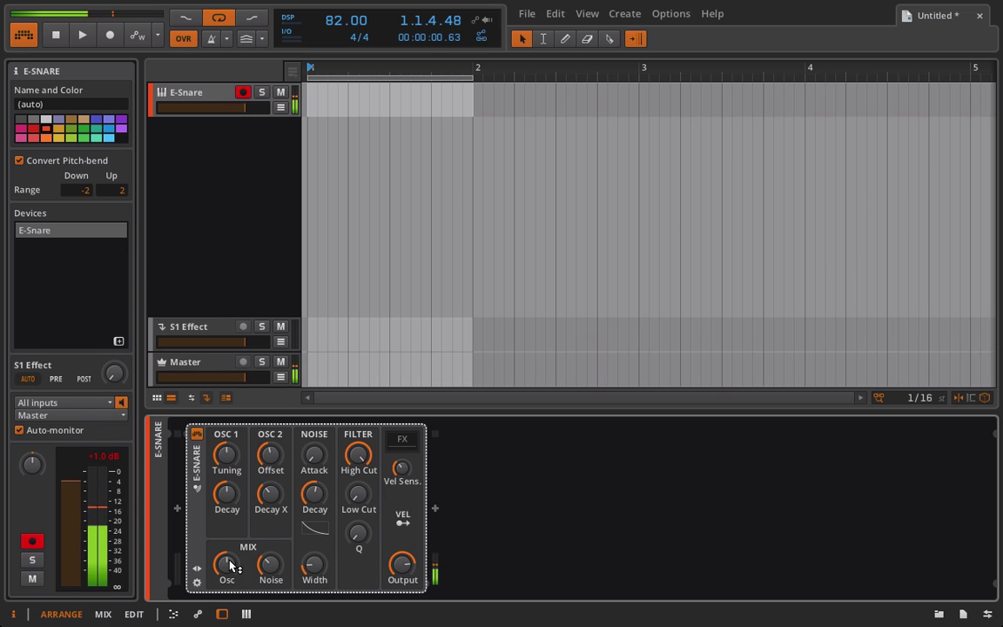
Step: Lower Osc 2 Offset and Decay X, lengthen the Osc 1 and Noise decays slightly, and raise the Noise mix to nearly half
left_click_drag(269, 468, 231, 494)
left_click_drag(226, 453, 226, 470)
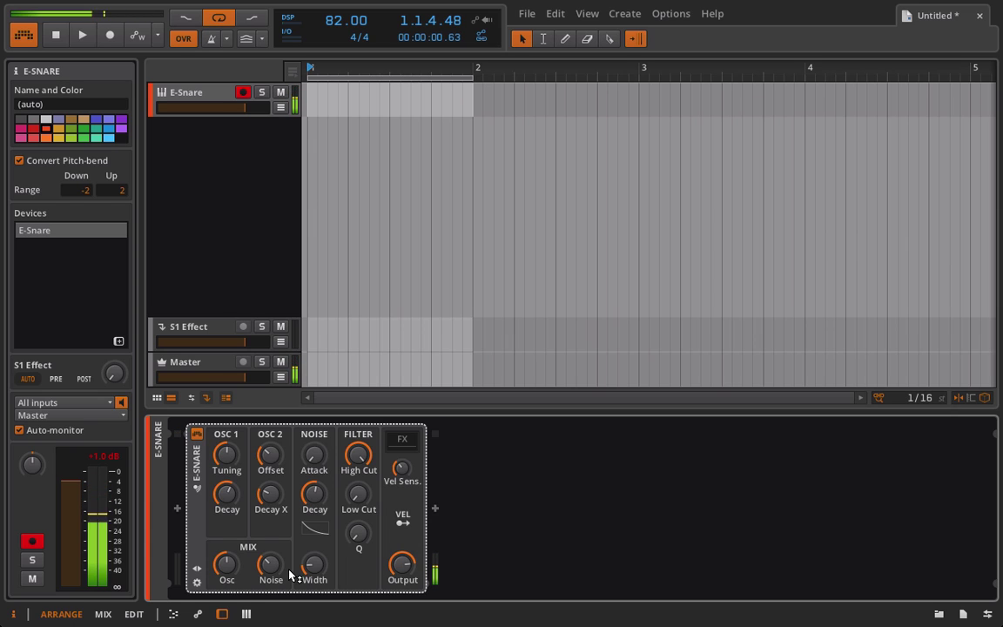
left_click_drag(270, 564, 272, 550)
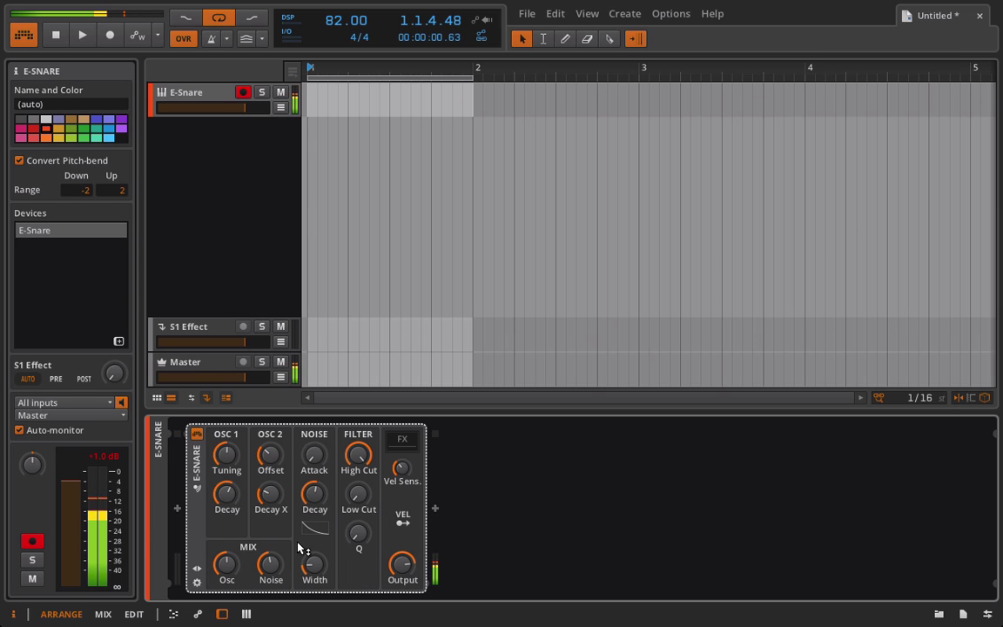
left_click_drag(314, 494, 314, 494)
left_click_drag(314, 454, 314, 454)
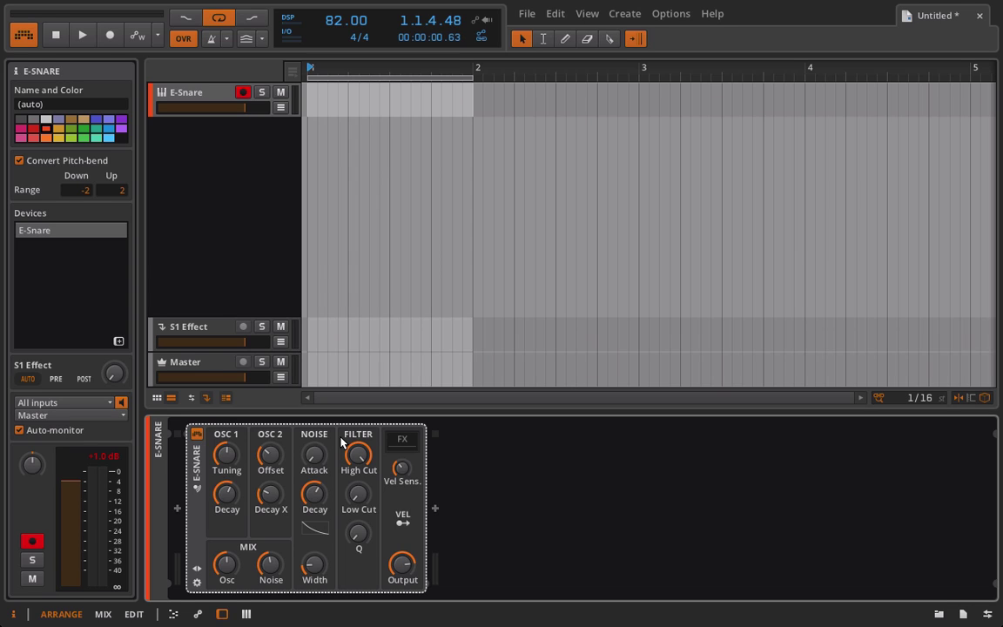
Step: Try the Noise Attack at its 31.6 ms maximum, reset it to minimum, and widen the noise with the Width control
left_click_drag(315, 453, 314, 423)
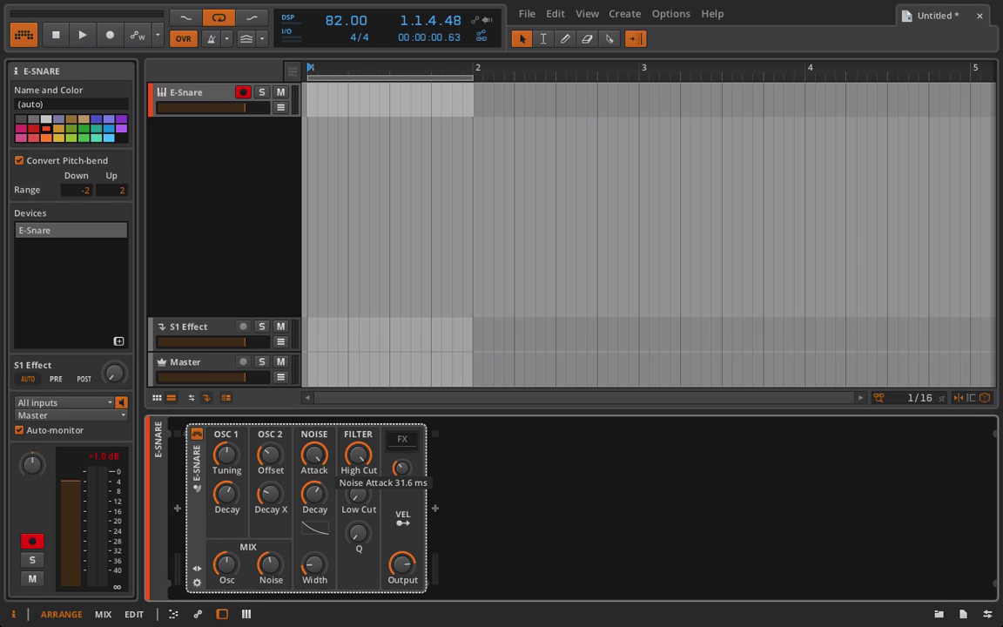
mouse_move(314, 454)
left_mouse_down()
mouse_move(314, 488)
mouse_move(313, 463)
left_mouse_up()
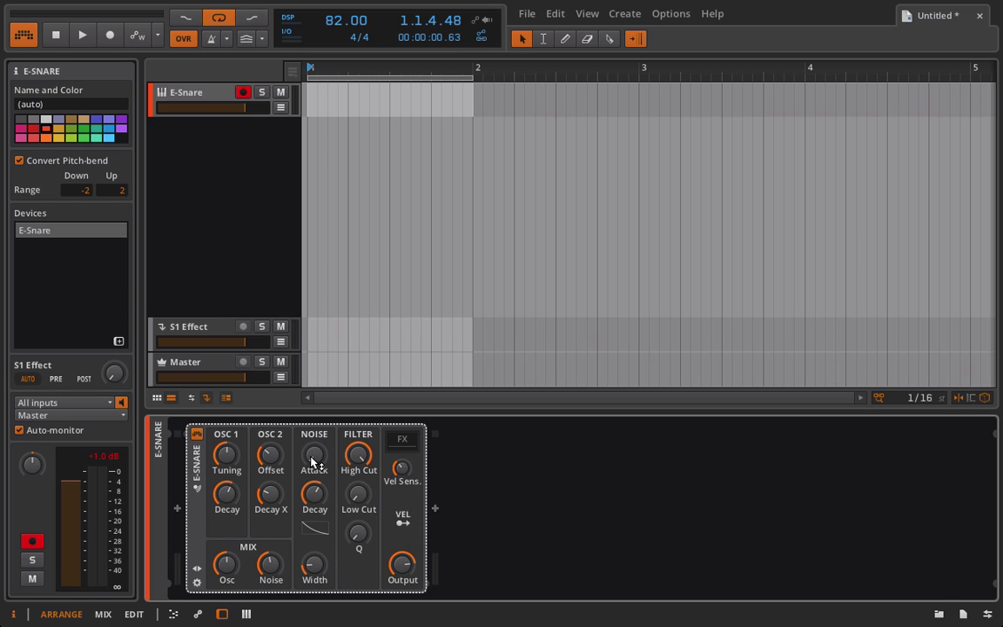
left_click_drag(318, 569, 318, 560)
left_click_drag(319, 457, 320, 427)
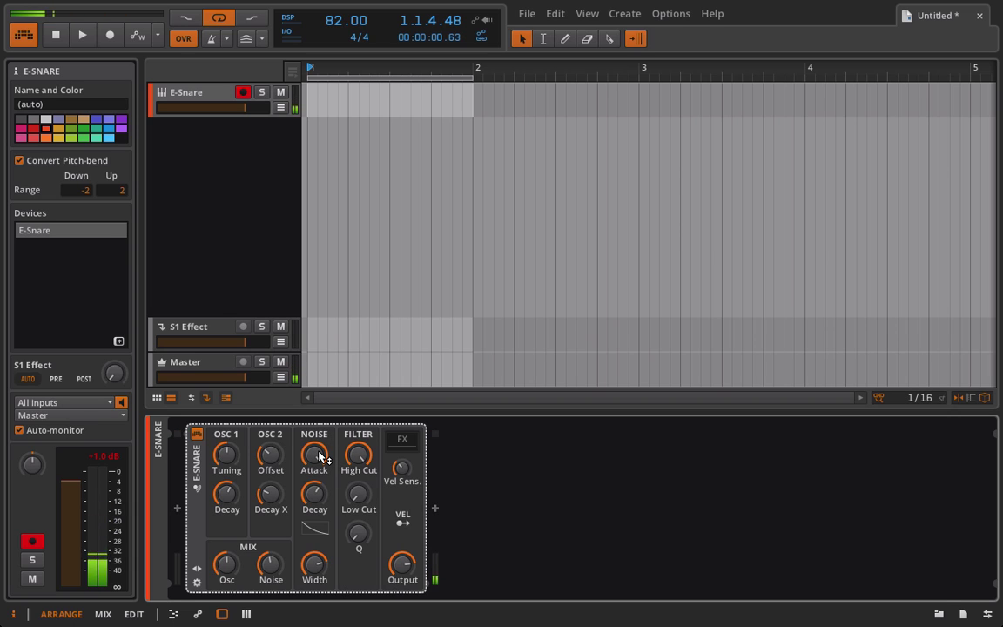
double_click(319, 460)
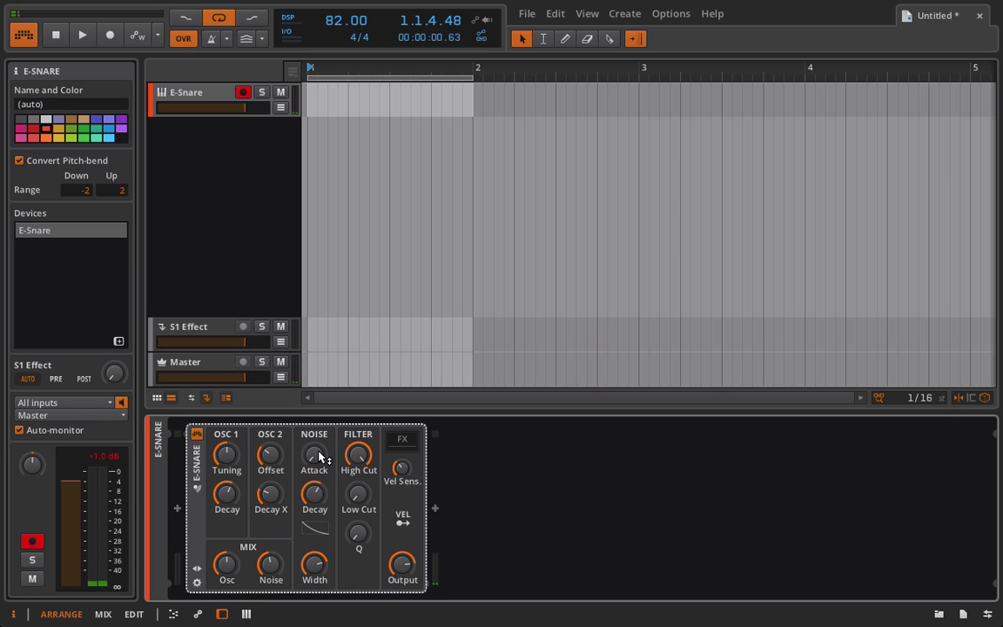
Step: Turn Noise Decay and the Osc and Noise mix levels down to minimum, lower Osc 1 Tuning, and lengthen Osc 1 Decay
left_click_drag(319, 457, 319, 409)
left_click_drag(308, 474, 313, 506)
left_click_drag(224, 571, 223, 620)
left_click_drag(232, 456, 226, 493)
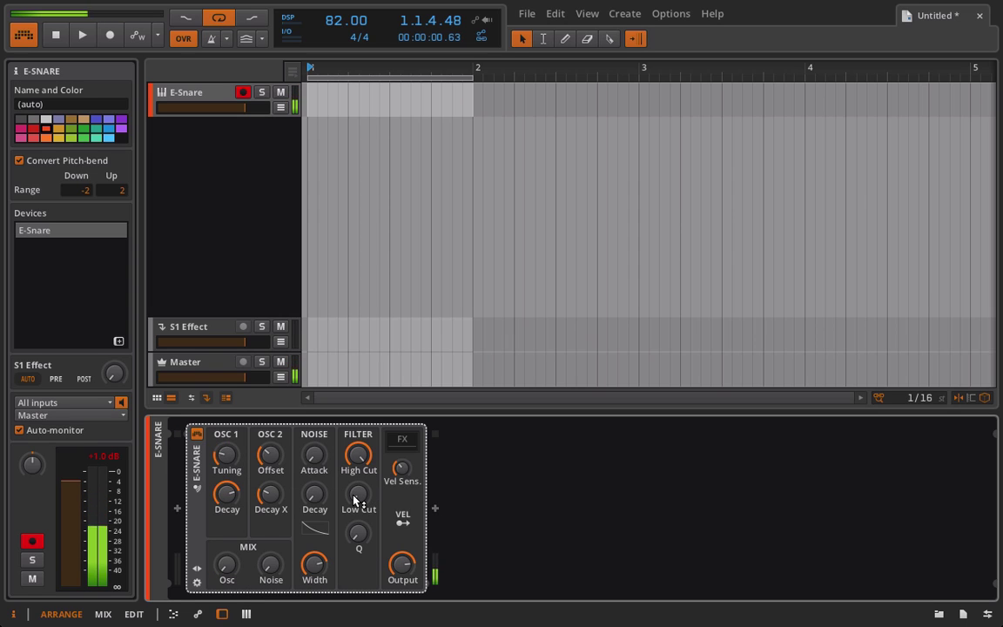
Step: Sweep the filter's Low Cut and High Cut, returning Low Cut to minimum and High Cut to maximum
left_click_drag(355, 499, 355, 466)
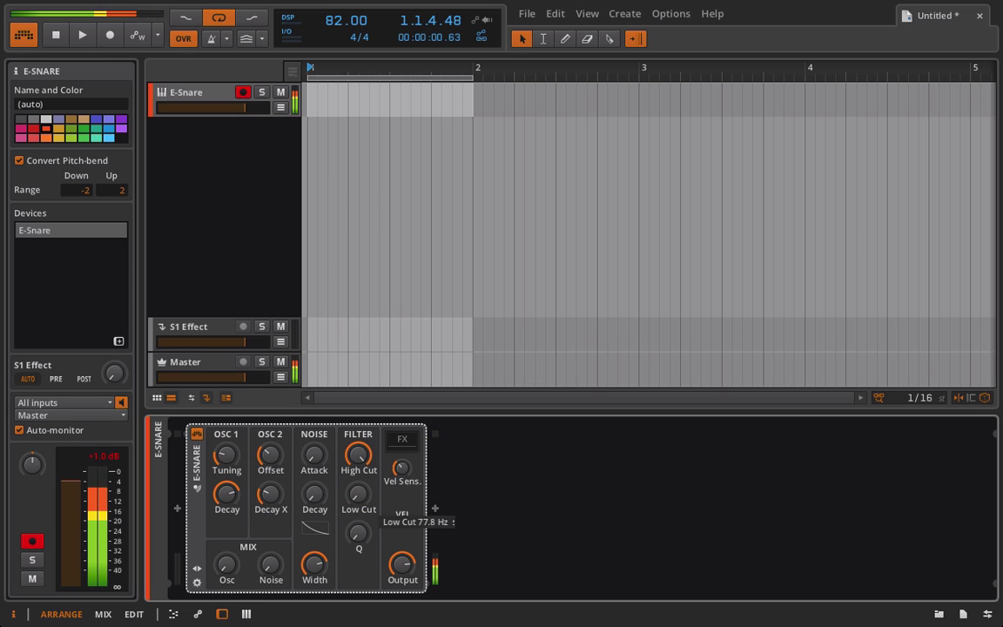
left_click_drag(353, 499, 353, 436)
double_click(354, 499)
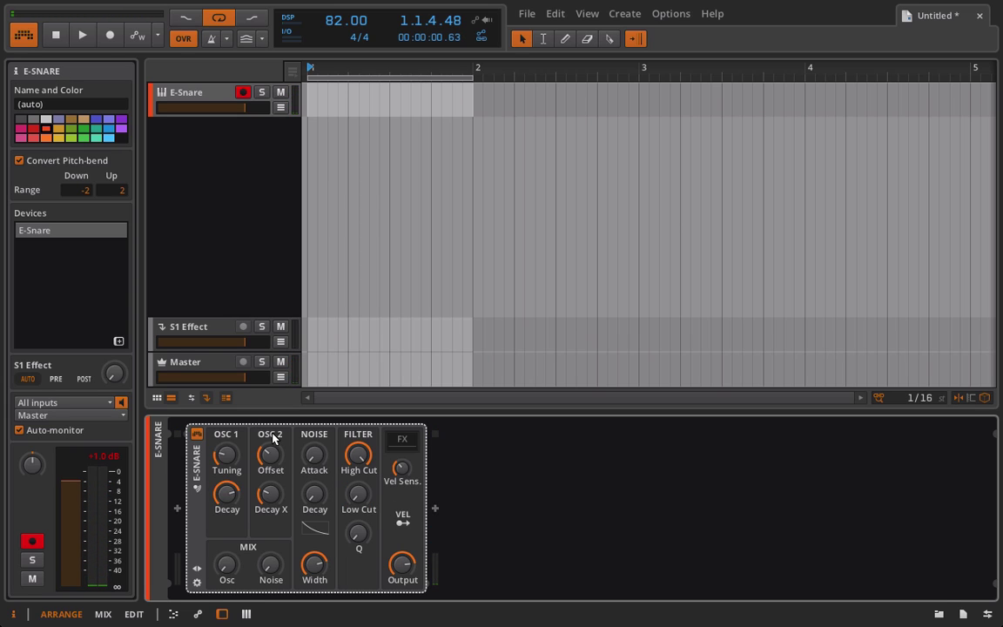
left_click_drag(360, 459, 360, 392)
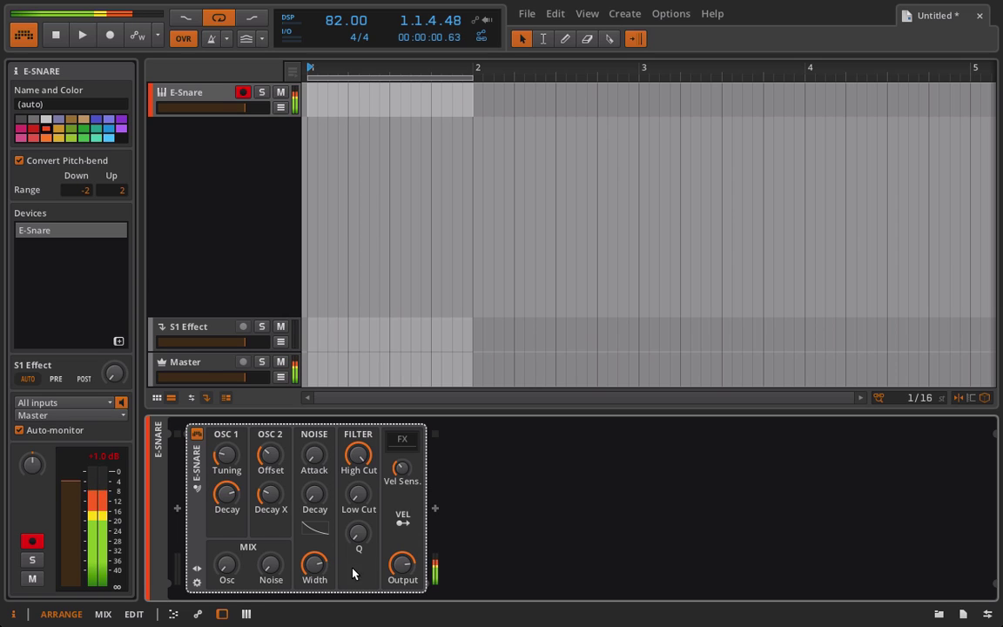
Step: Experiment with the filter's resonance and High Cut, leaving Q slightly above half and High Cut at maximum
left_click_drag(360, 530, 361, 530)
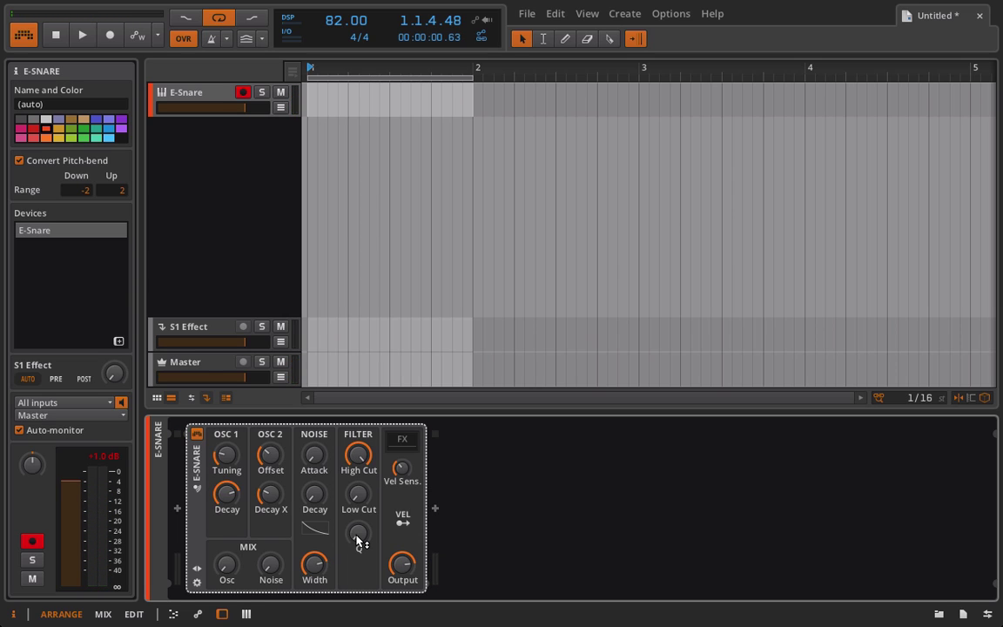
left_click_drag(357, 542, 357, 509)
left_click_drag(357, 454, 357, 454)
left_click_drag(358, 533, 366, 539)
Step: Insert an EQ-2 after the E-Snare and change its Lo band to a low-cut shape
left_click(435, 510)
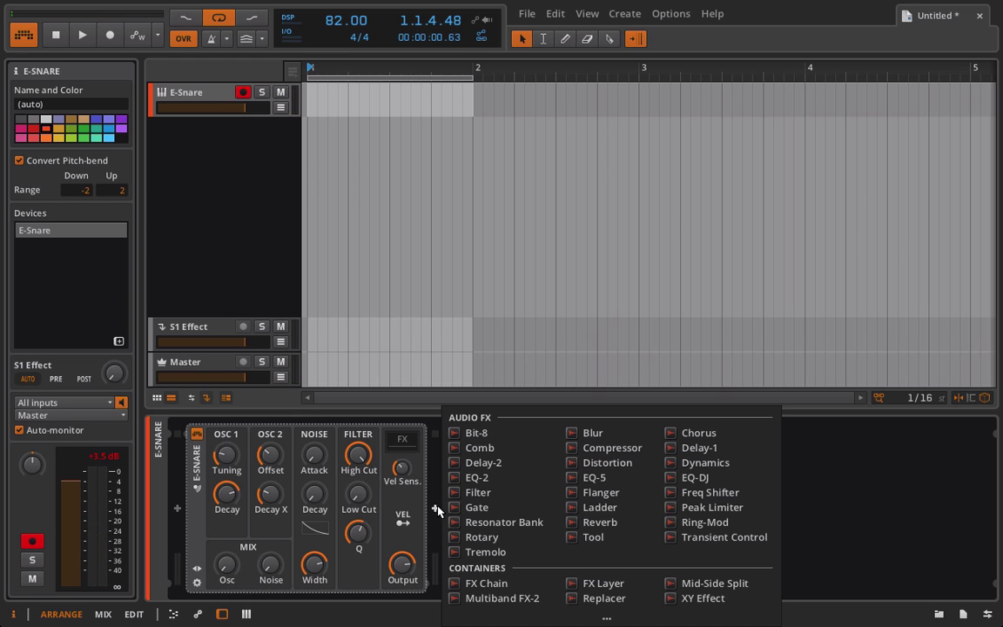
left_click(517, 485)
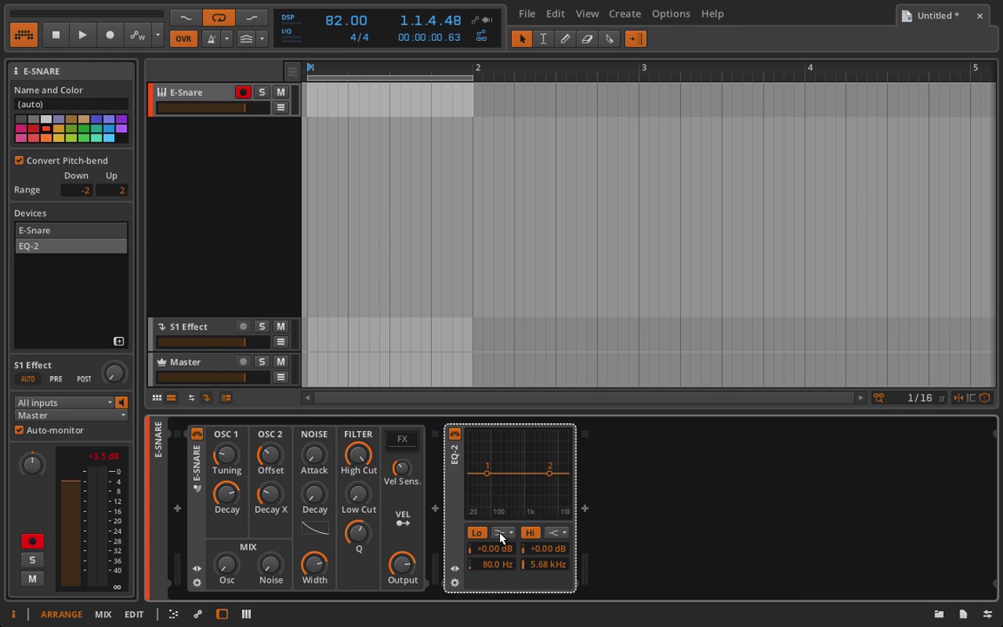
left_click(502, 533)
left_click(505, 506)
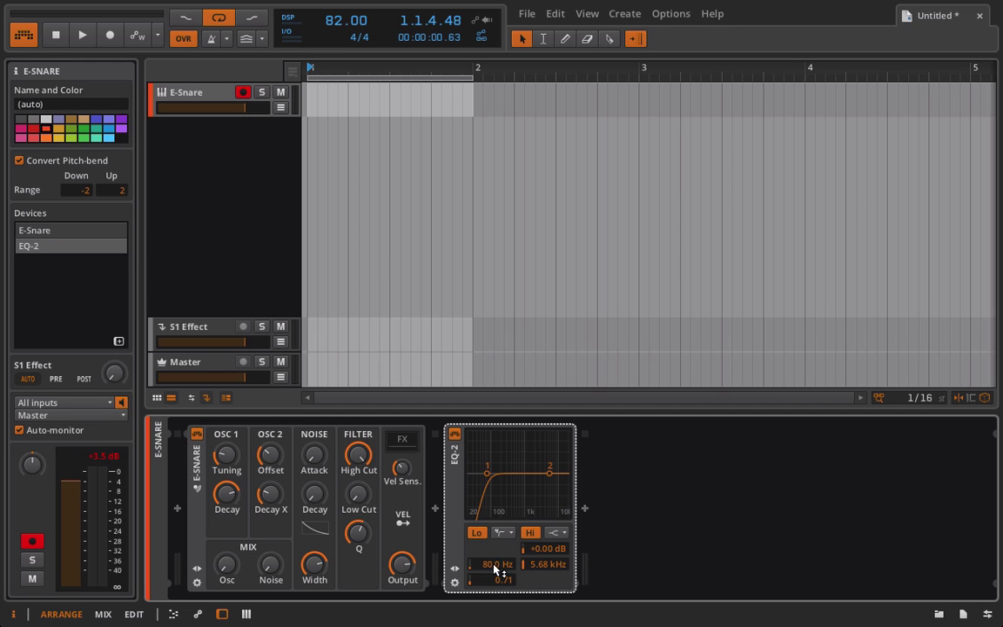
Step: Set the EQ-2 Lo band to 221 Hz with a Q of 5.92, and raise the E-Snare's filter Q to maximum
mouse_move(493, 566)
left_mouse_down()
mouse_move(504, 513)
mouse_move(504, 575)
left_mouse_up()
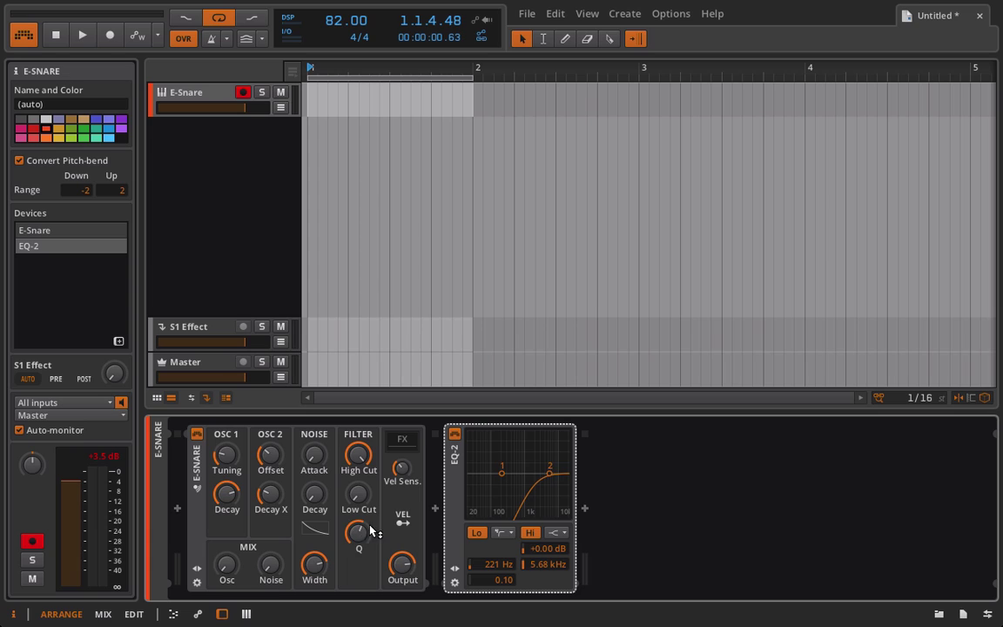
left_click_drag(352, 530, 352, 513)
left_click_drag(501, 589, 502, 545)
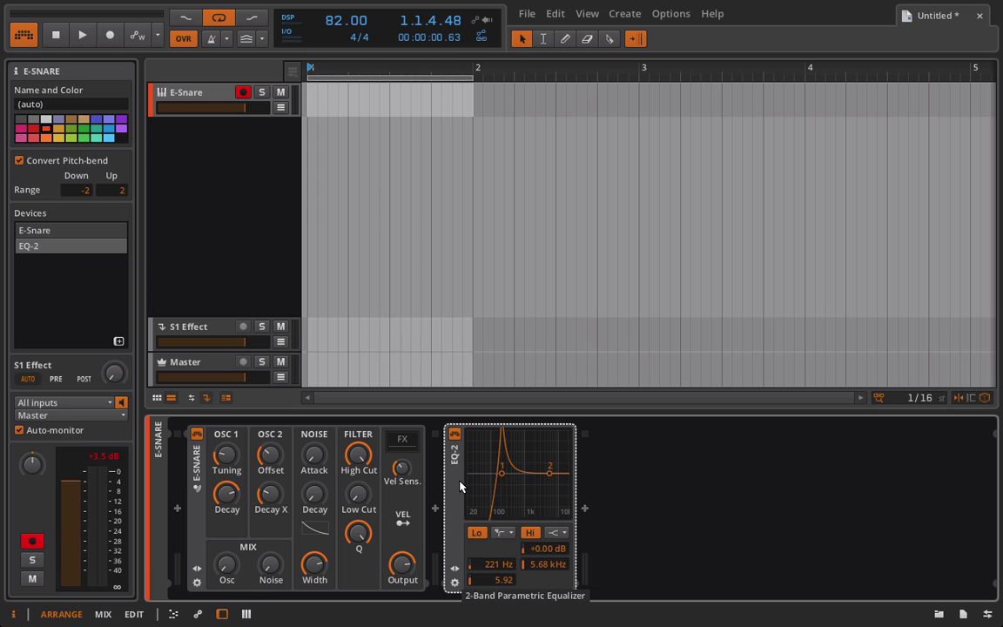
Step: Delete the EQ-2, and sweep the E-Snare's High Cut down to 815 Hz and back to maximum
key("Delete")
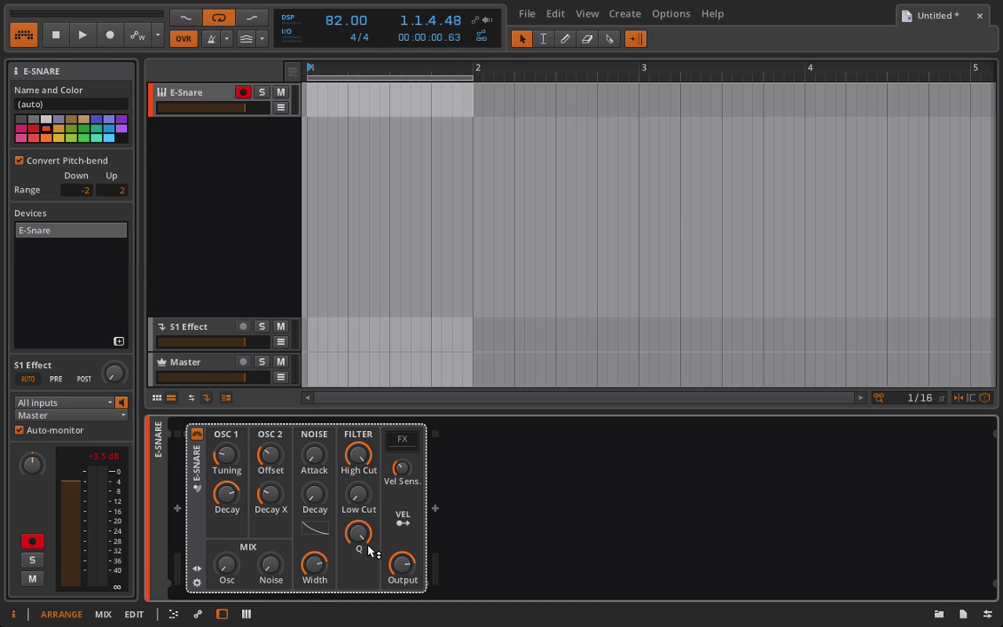
left_click_drag(357, 458, 358, 487)
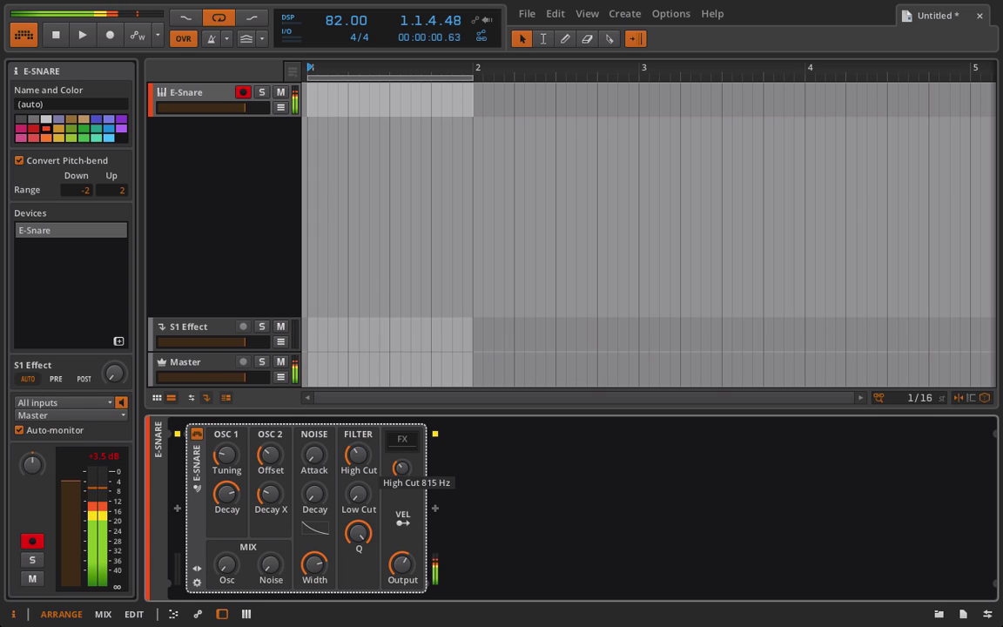
mouse_move(357, 455)
left_mouse_down()
mouse_move(358, 491)
mouse_move(358, 427)
mouse_move(358, 492)
mouse_move(358, 457)
mouse_move(358, 476)
mouse_move(358, 457)
mouse_move(361, 466)
left_mouse_up()
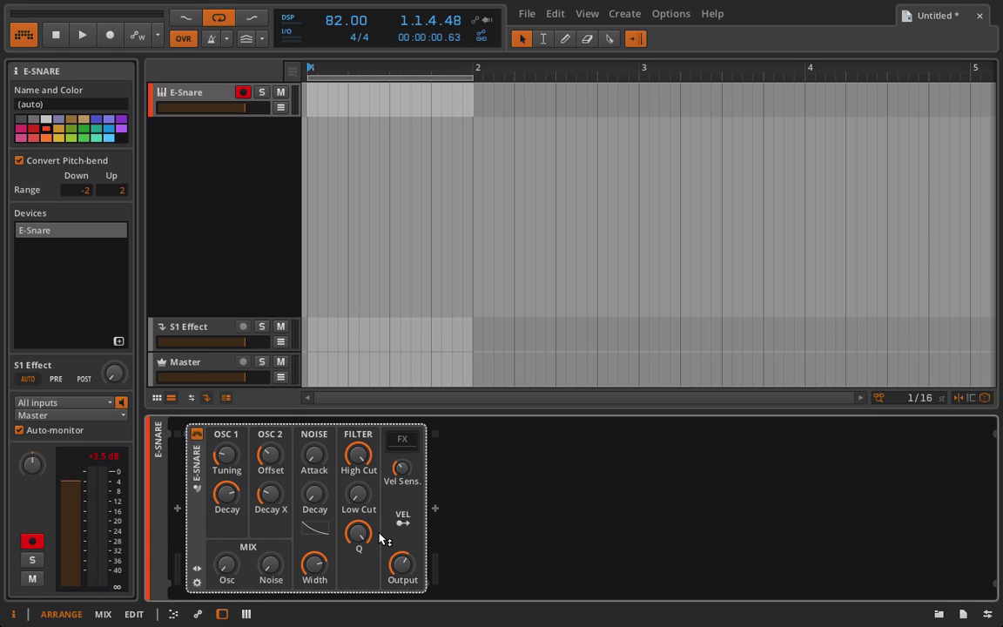
Step: Isolate the noise with the filter Q at minimum and the Noise mix at maximum, and slightly reduce Width
left_click_drag(370, 534, 371, 562)
left_click_drag(230, 569, 259, 536)
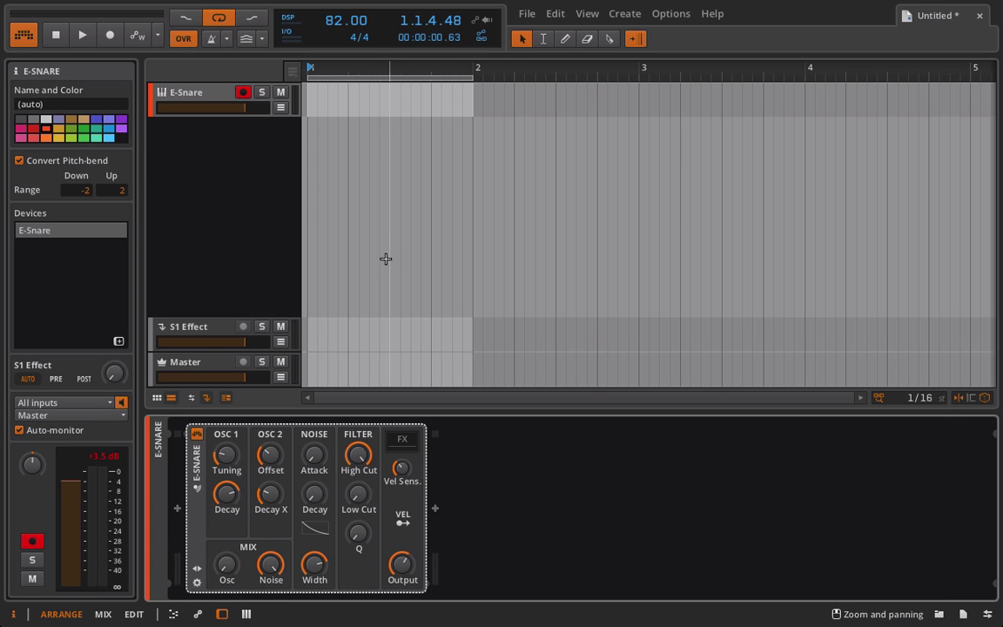
left_click_drag(323, 570, 322, 581)
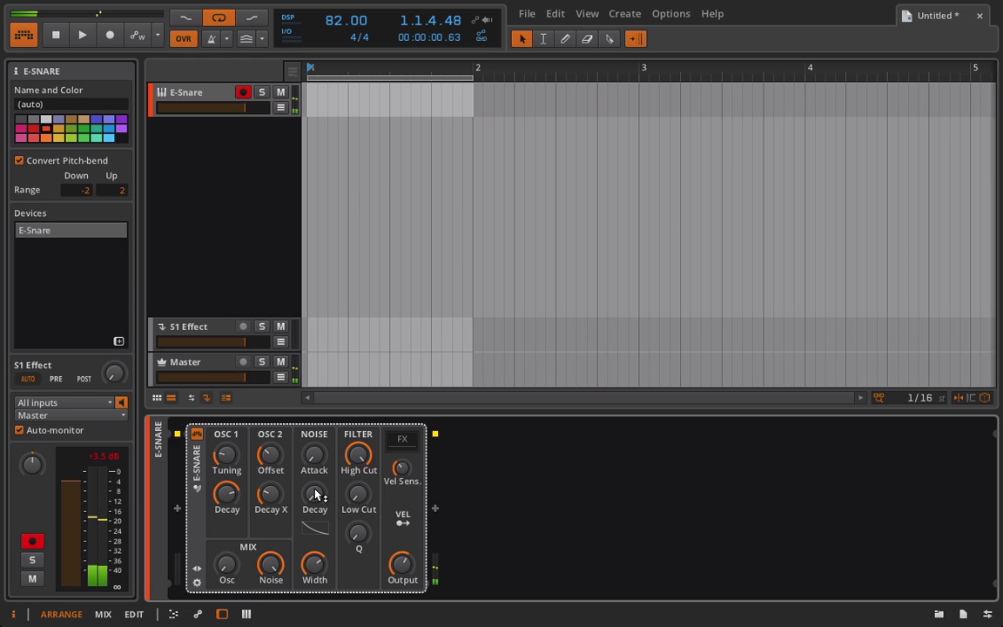
Step: Extend the noise decay to 452 ms with a flatter decay curve, and raise the filter Q
left_click_drag(316, 495, 316, 461)
left_click_drag(311, 529, 312, 500)
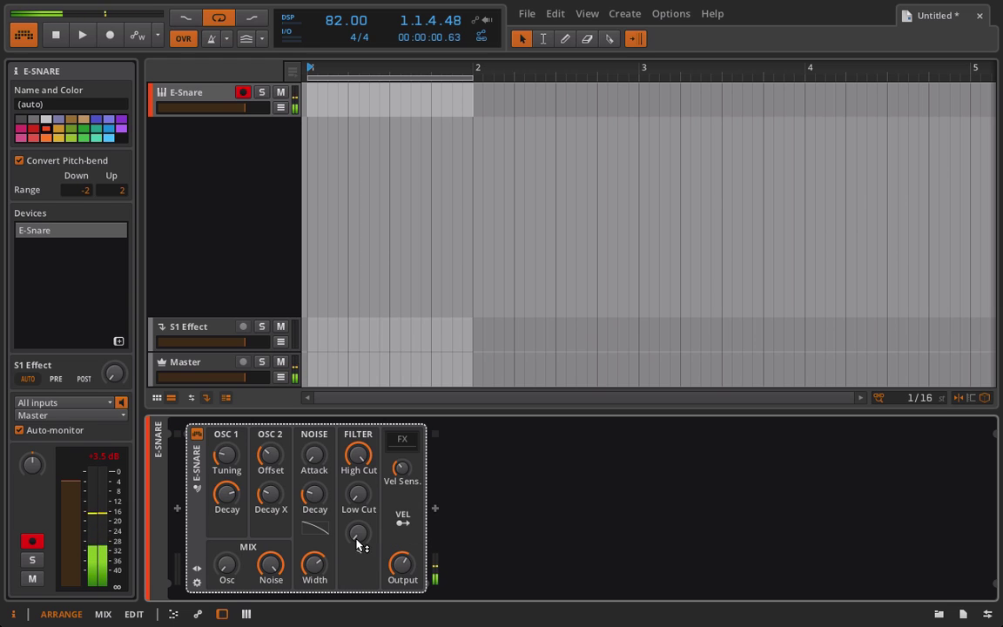
left_click_drag(356, 539, 355, 475)
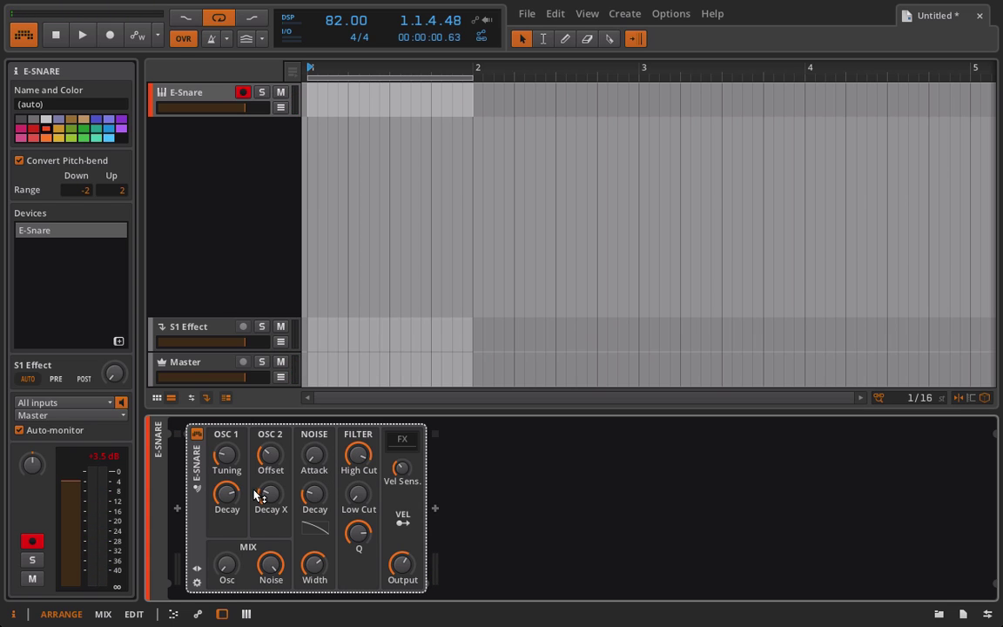
mouse_move(312, 527)
left_mouse_down()
mouse_move(312, 492)
mouse_move(312, 528)
left_mouse_up()
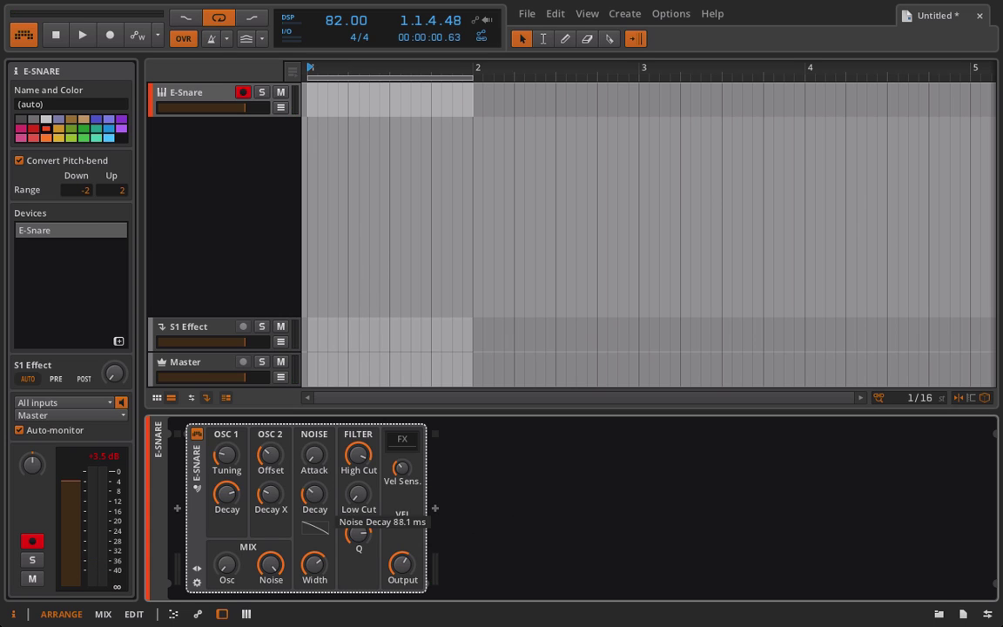
left_click_drag(318, 494, 317, 462)
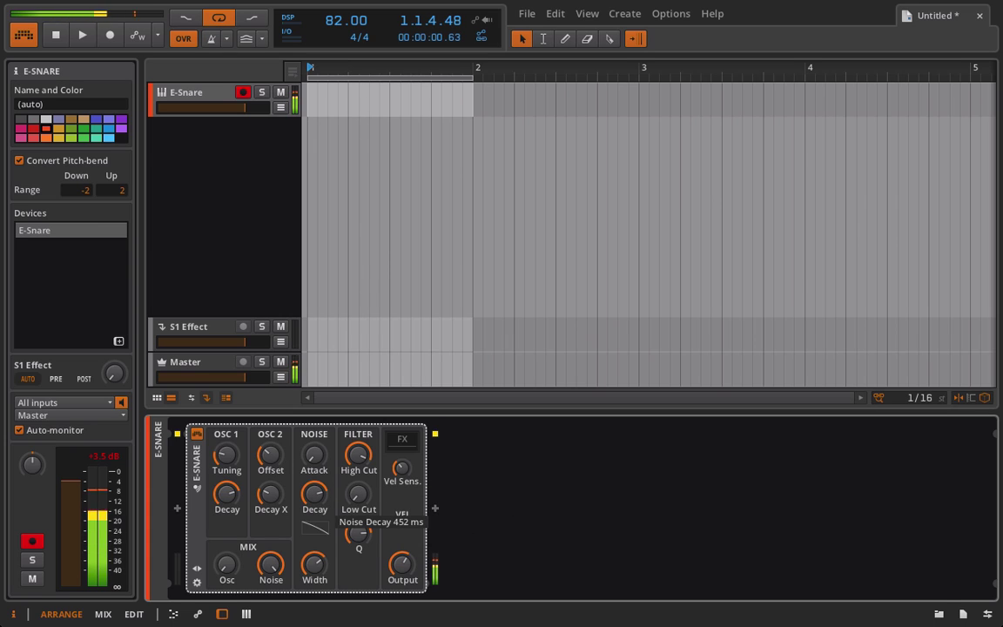
Step: Readjust the filter's Q and cut frequencies, raising Low Cut slightly, and shorten the noise decay to about half
left_click_drag(361, 530, 361, 546)
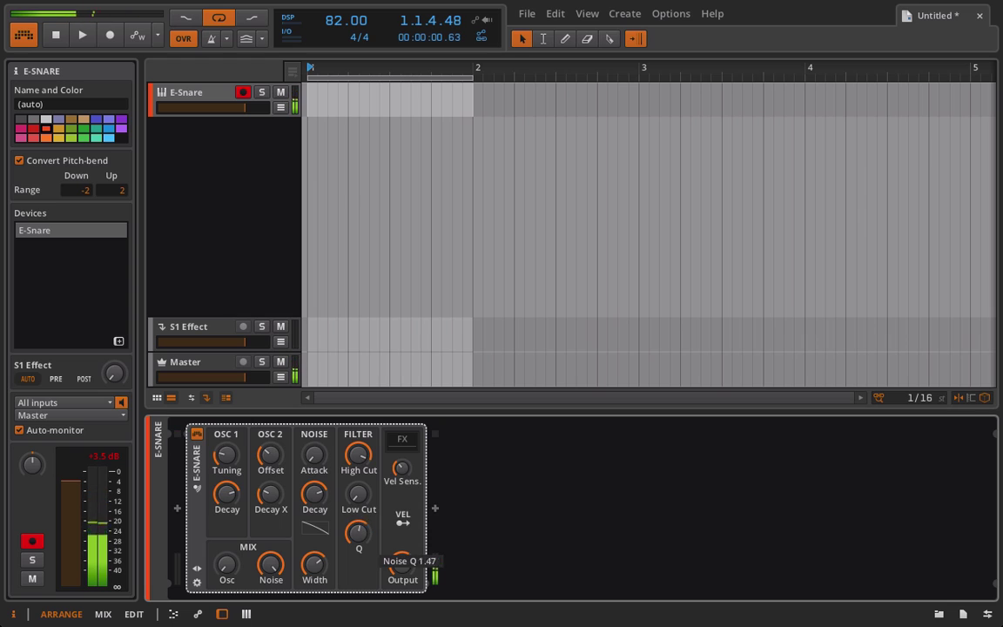
mouse_move(358, 454)
left_mouse_down()
mouse_move(358, 471)
mouse_move(358, 454)
left_mouse_up()
left_click_drag(358, 531, 319, 498)
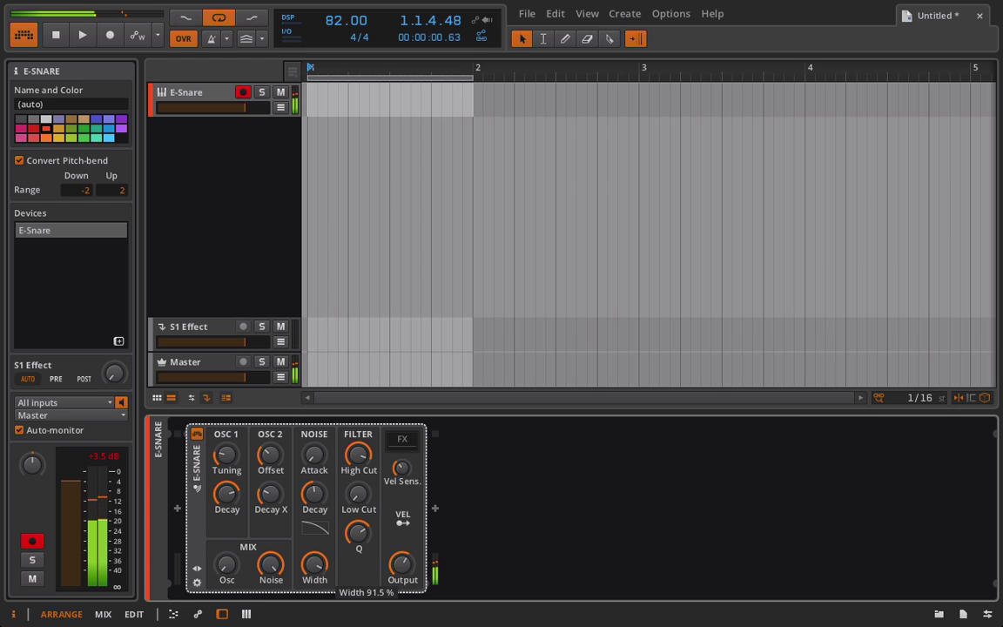
mouse_move(315, 528)
left_mouse_down()
mouse_move(315, 537)
mouse_move(316, 518)
left_mouse_up()
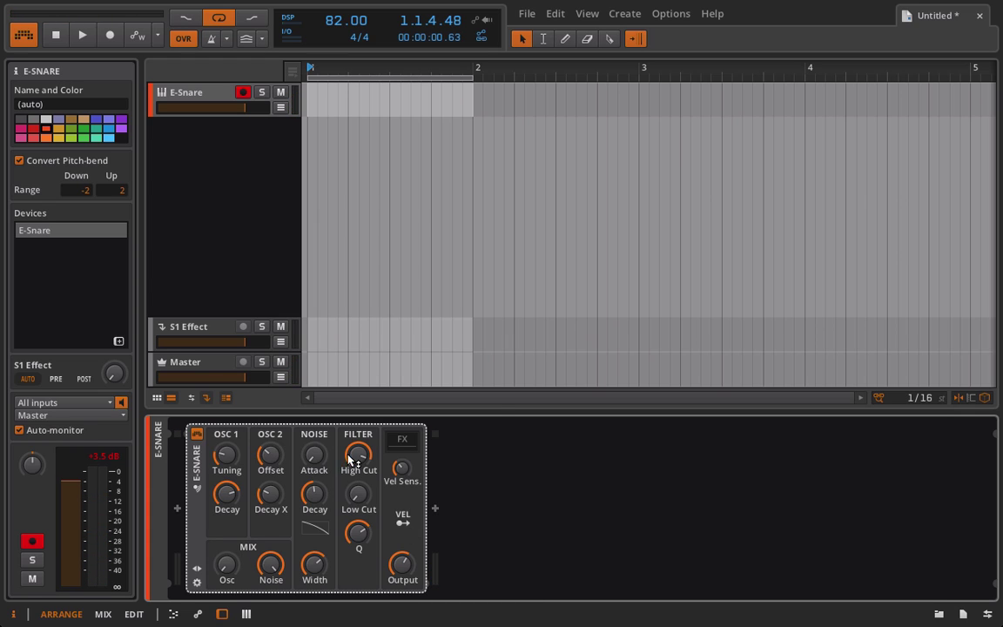
mouse_move(363, 500)
left_mouse_down()
mouse_move(363, 410)
mouse_move(366, 504)
left_mouse_up()
Step: Reduce the Noise mix to just under half, and set Osc 1 to 201 Hz tuning with a shorter decay
mouse_move(272, 568)
left_mouse_down()
mouse_move(272, 587)
mouse_move(265, 564)
left_mouse_up()
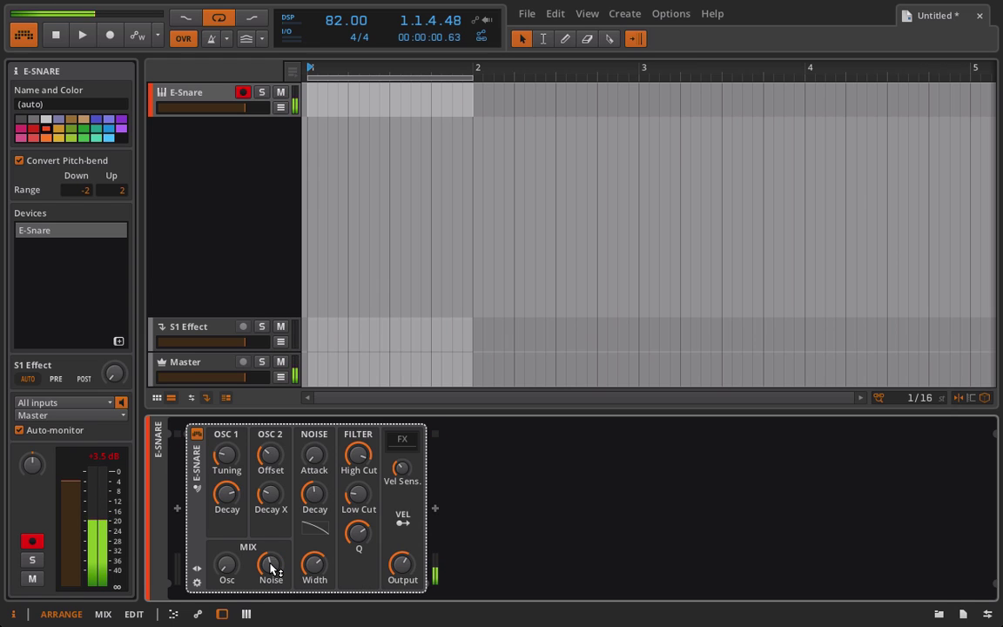
left_click_drag(223, 462, 222, 461)
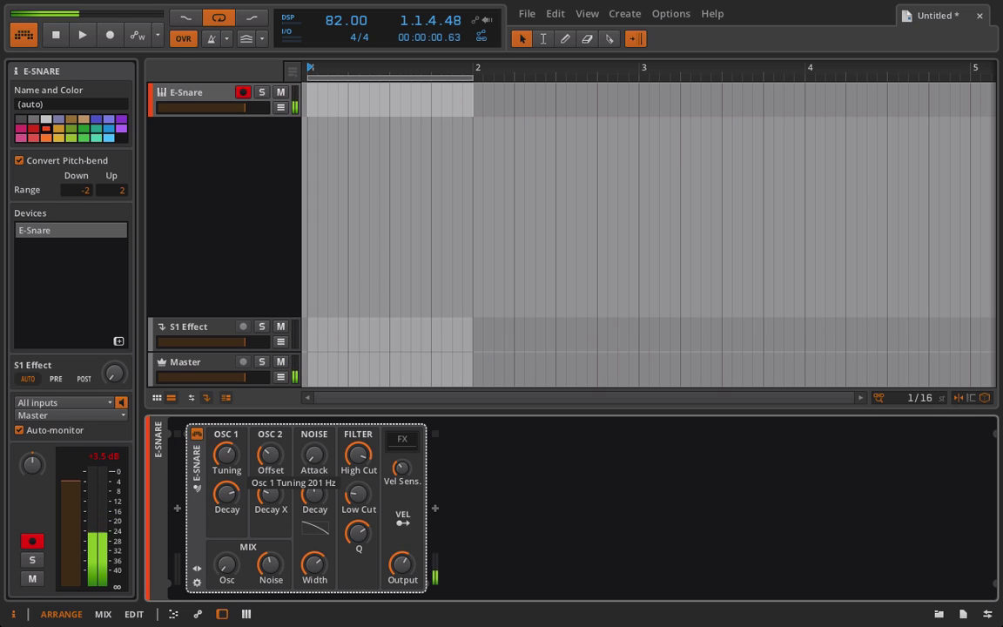
left_click_drag(222, 462, 225, 495)
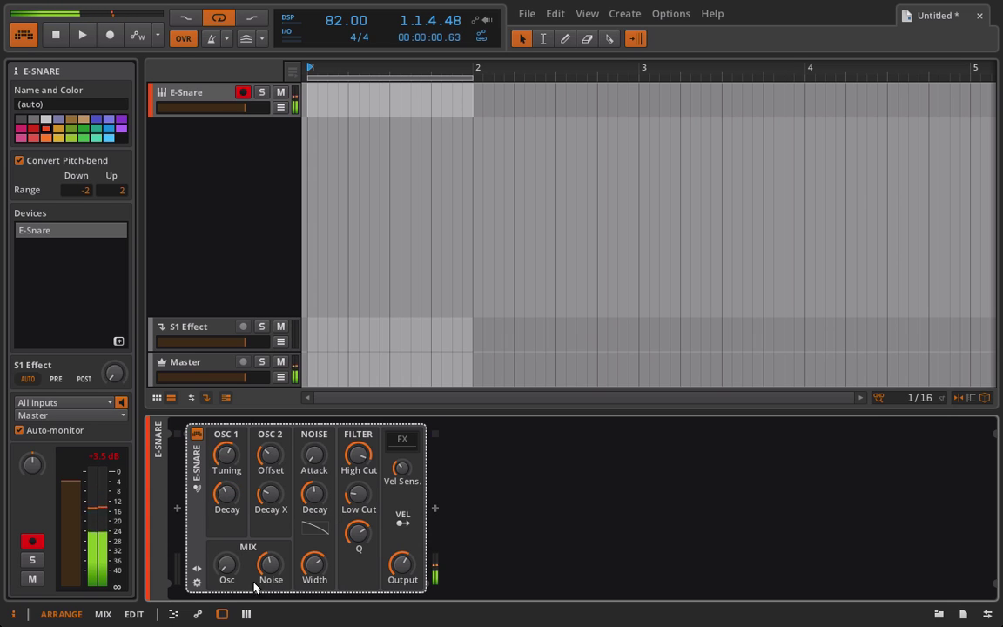
left_click_drag(271, 582, 270, 581)
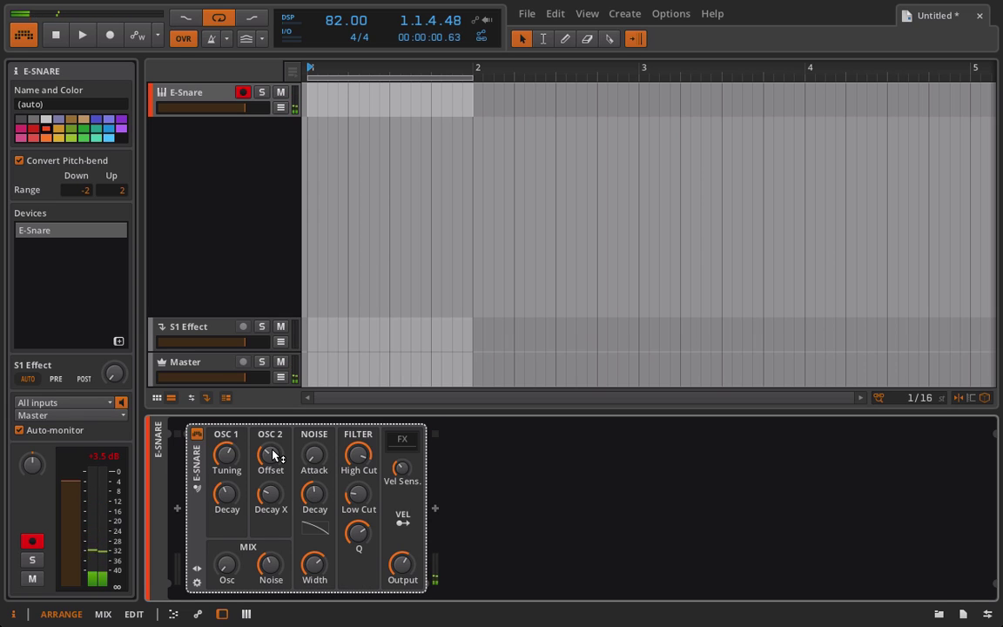
Step: Set Osc 2's Decay X to about half, rebalance Osc and Noise to roughly a third each, and raise Output
left_click_drag(273, 454, 273, 455)
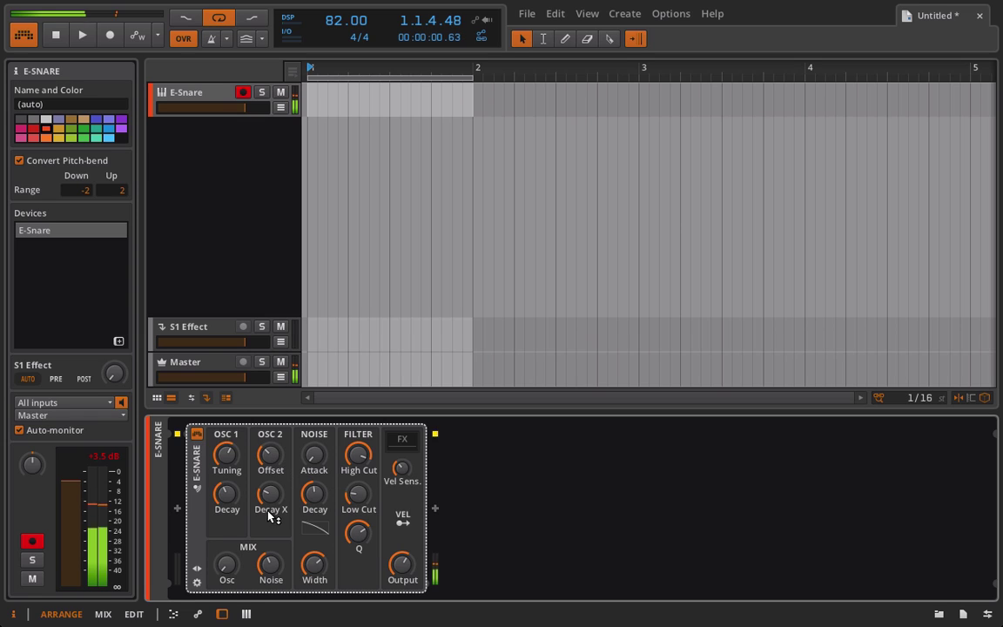
mouse_move(278, 492)
left_mouse_down()
mouse_move(279, 457)
mouse_move(279, 482)
left_mouse_up()
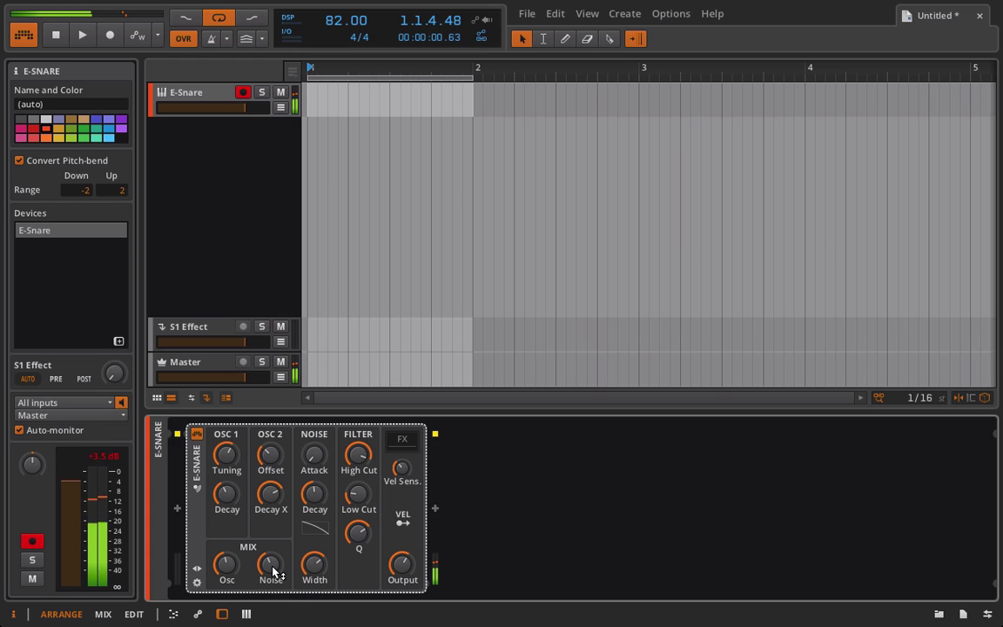
left_click_drag(242, 561, 242, 571)
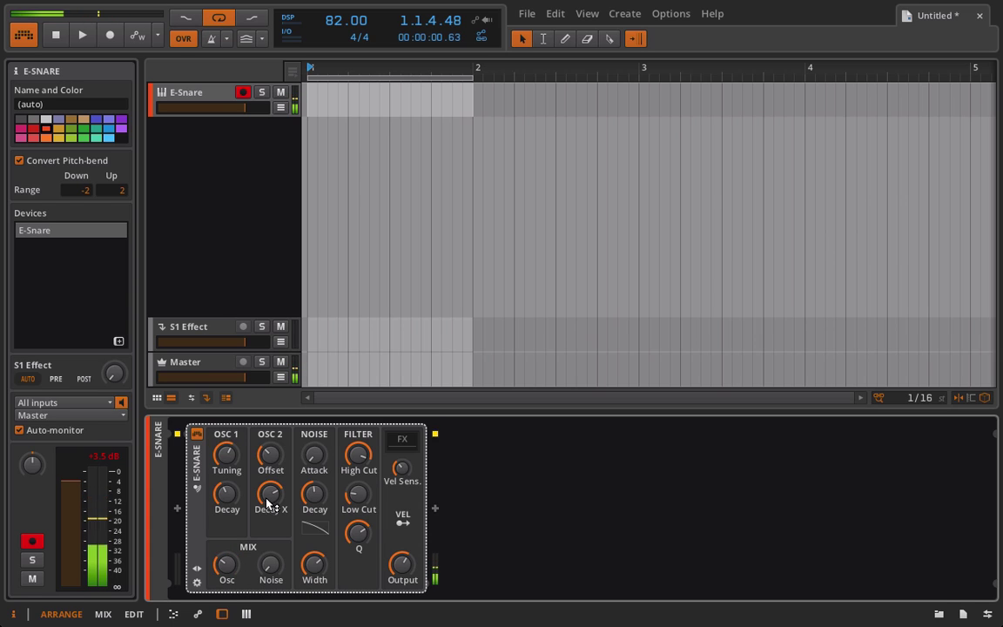
left_click_drag(268, 504, 268, 508)
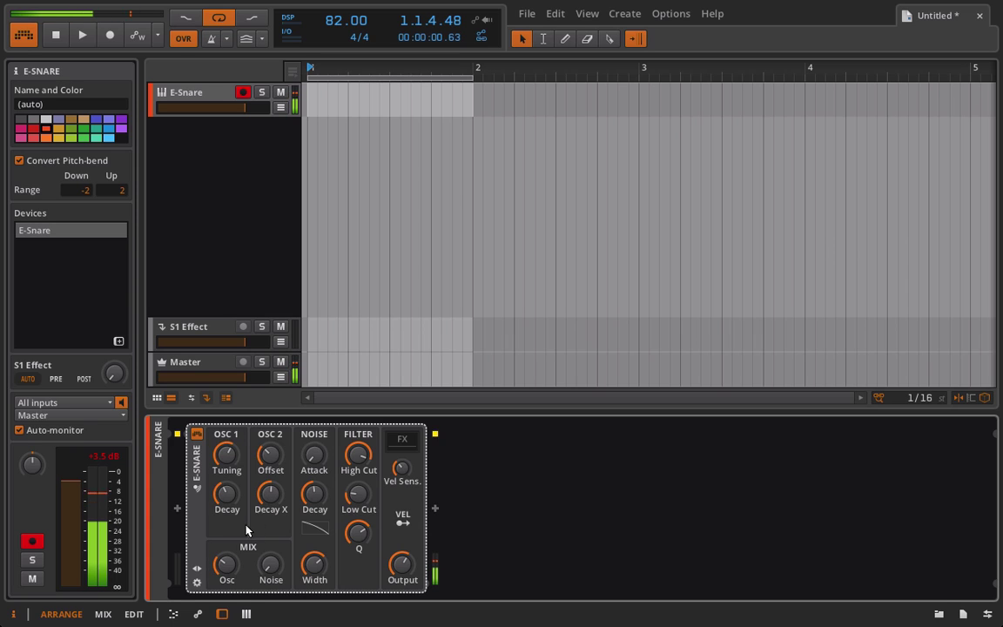
left_click_drag(226, 563, 275, 575)
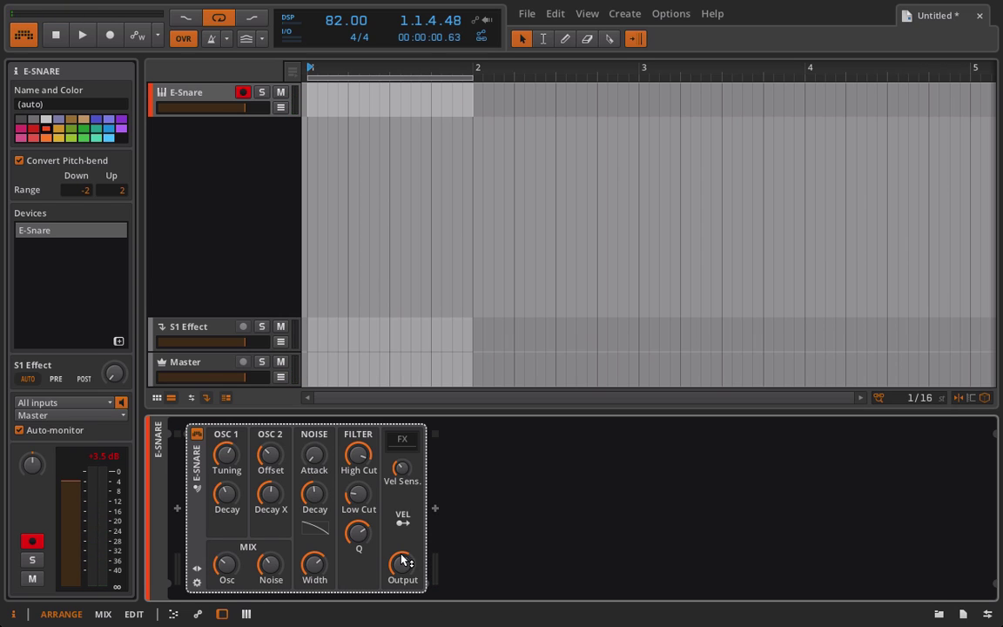
left_click_drag(401, 555, 401, 550)
Step: Map velocity to the filter's High Cut with a modulation amount of -69.61
left_click(402, 519)
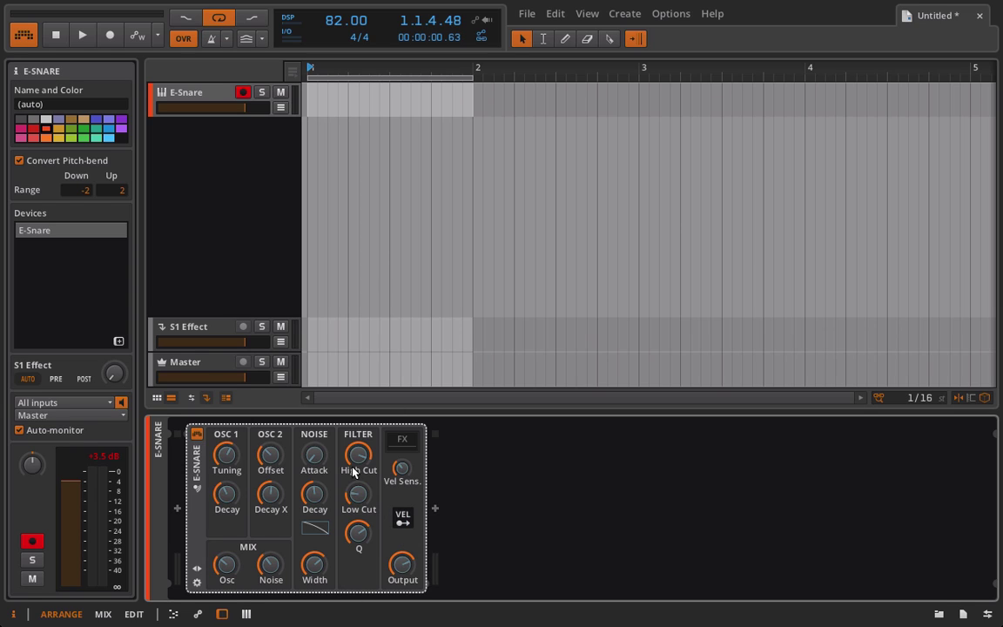
left_click_drag(358, 454, 358, 474)
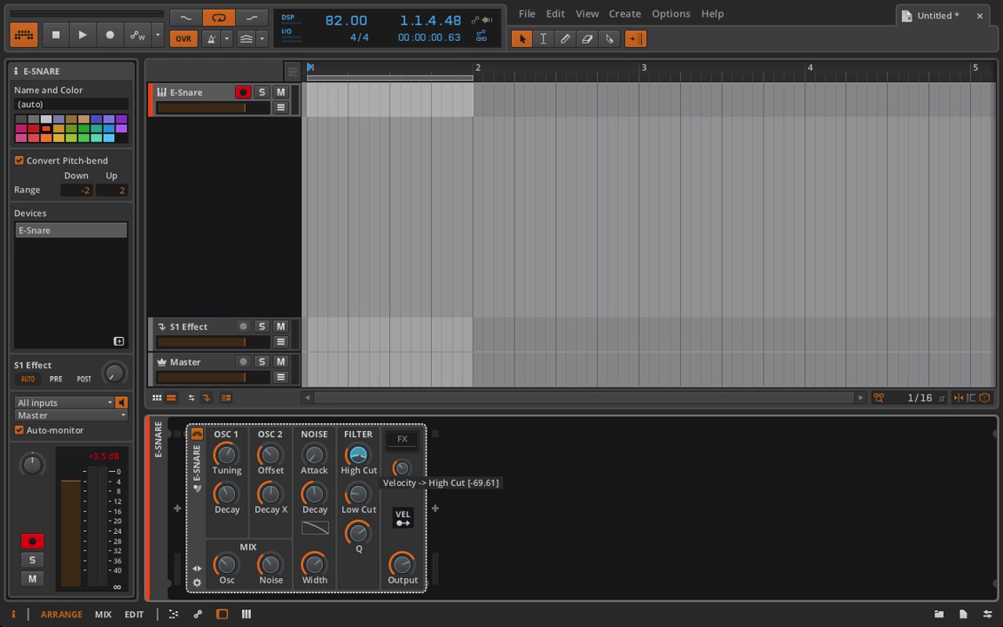
left_click(402, 519)
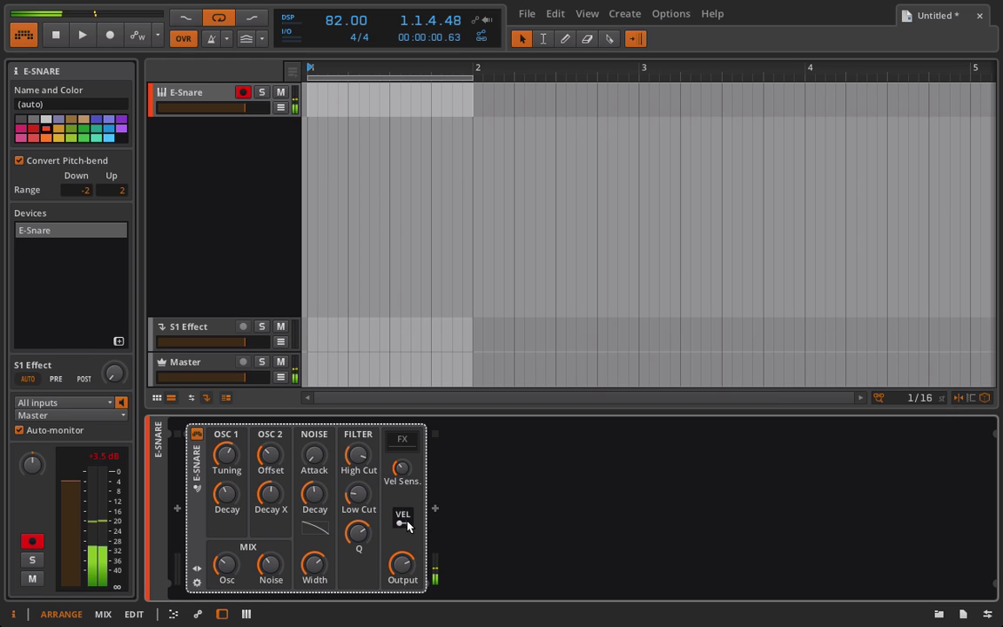
Step: Create a one-bar clip at bar 1 on the E-Snare track and add a one-beat C2 note at its start
left_click(310, 108)
double_click(309, 108)
double_click(312, 100)
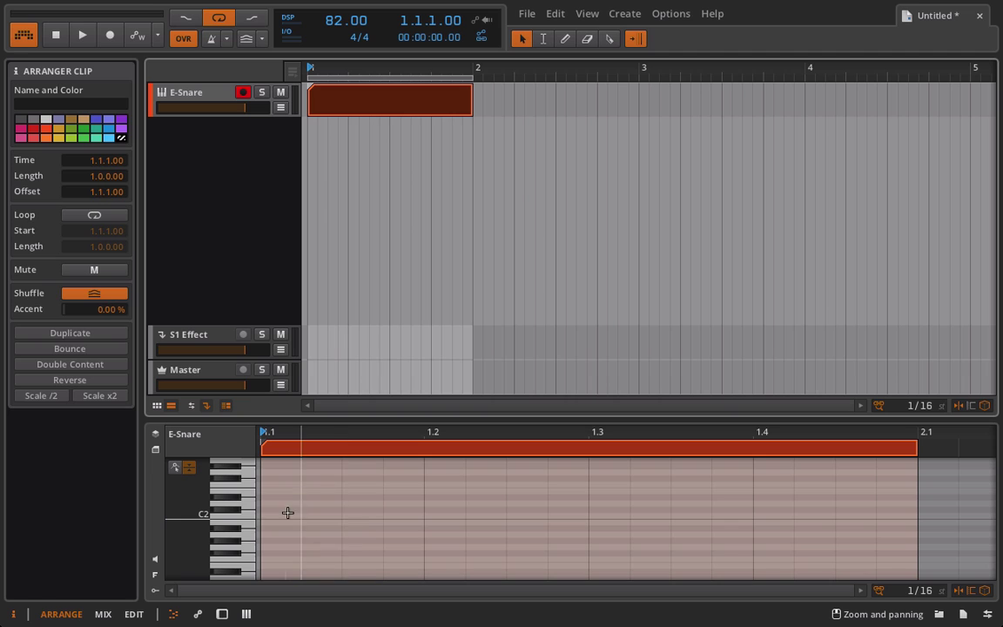
double_click(269, 517)
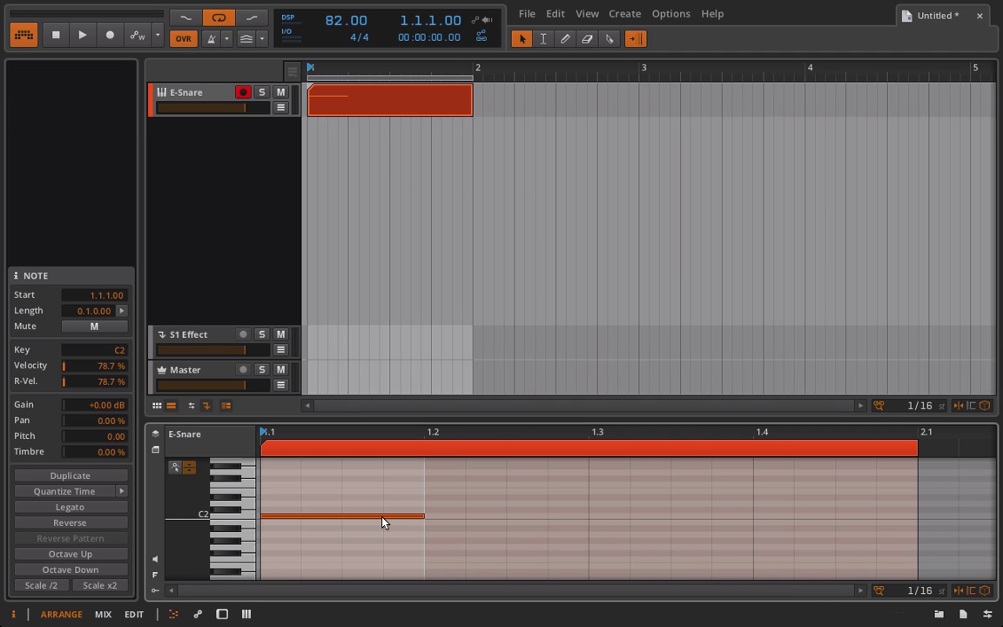
Step: Duplicate the C2 note three times to fill the bar, and start playback
key("ctrl+d")
key("ctrl+d")
key("ctrl+d")
key("space")
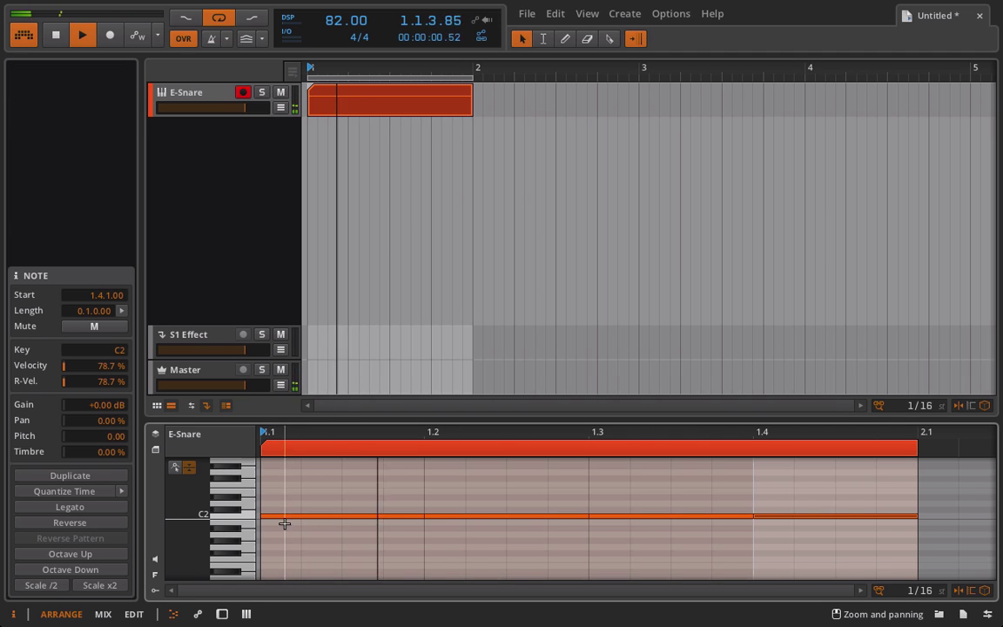
Step: Show the clip's velocity lane and lower the second, third and fourth notes' velocities, making the fourth lowest
left_click(155, 590)
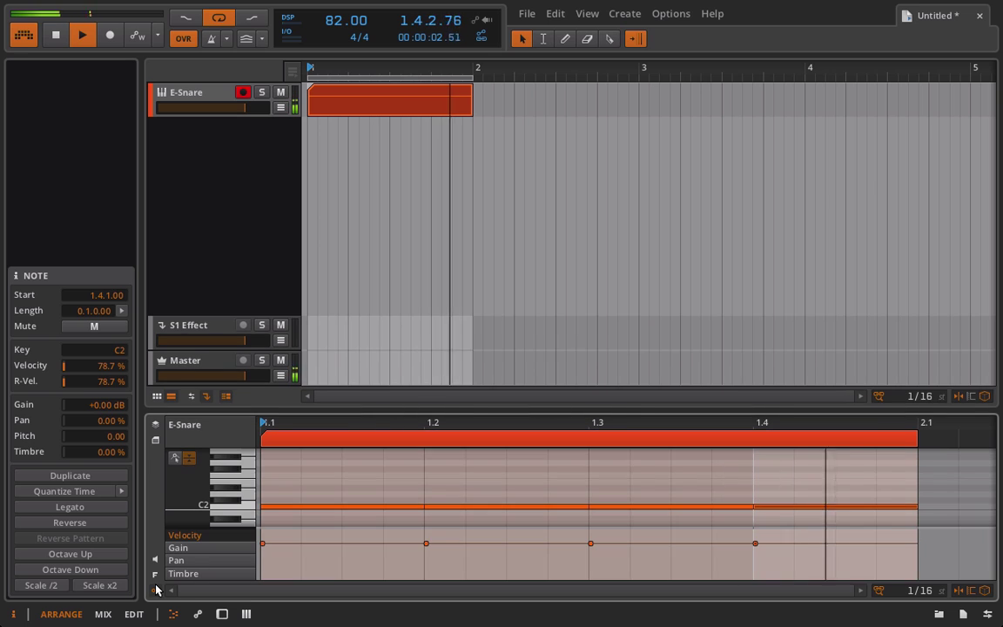
left_click_drag(589, 544, 589, 422)
mouse_move(426, 543)
left_mouse_down()
mouse_move(426, 580)
mouse_move(426, 565)
left_mouse_up()
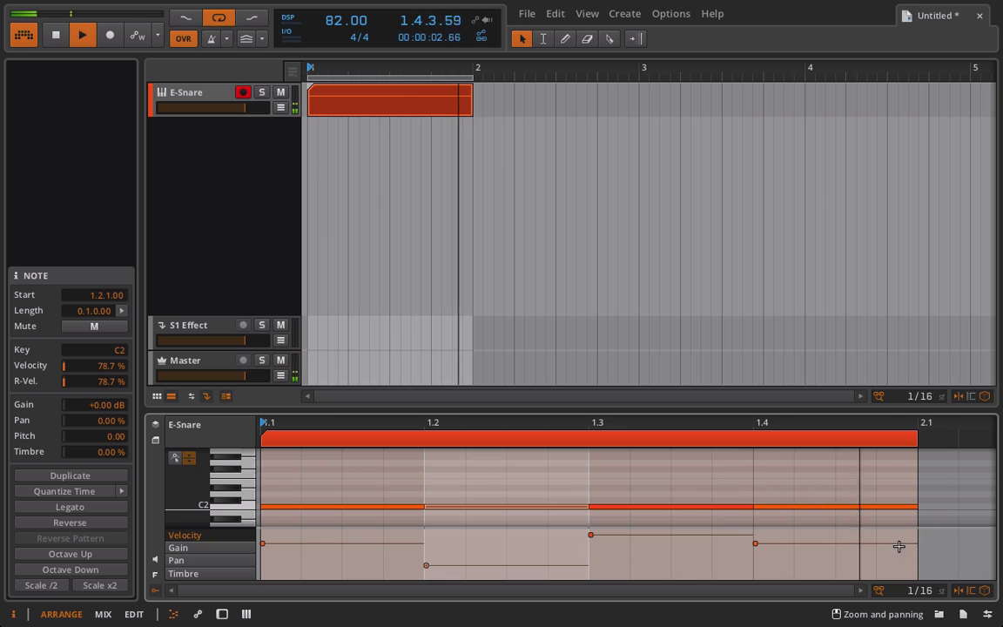
left_click(763, 541)
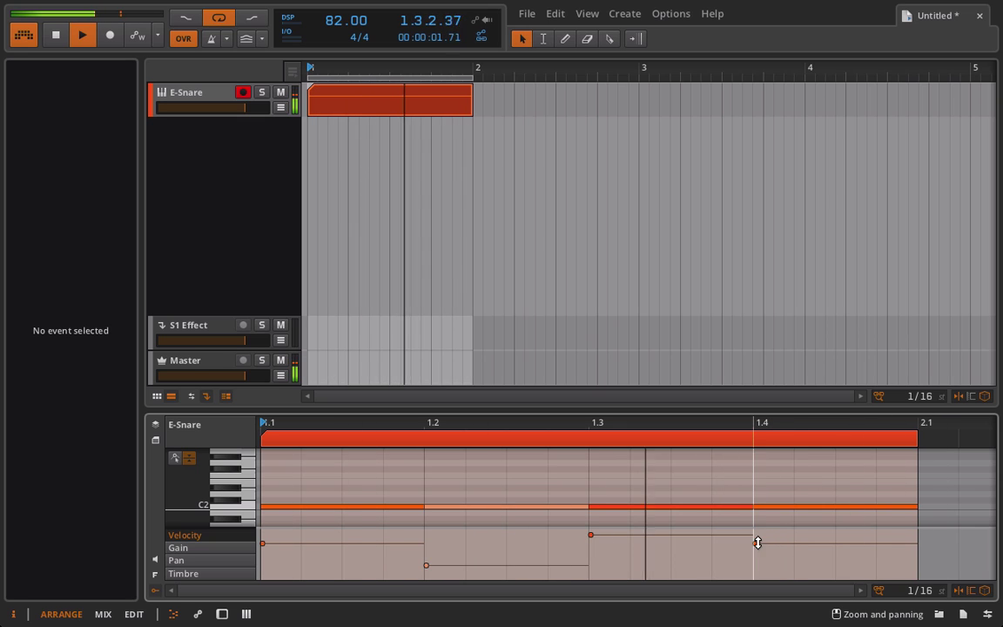
left_click(756, 543)
left_click_drag(757, 545, 757, 572)
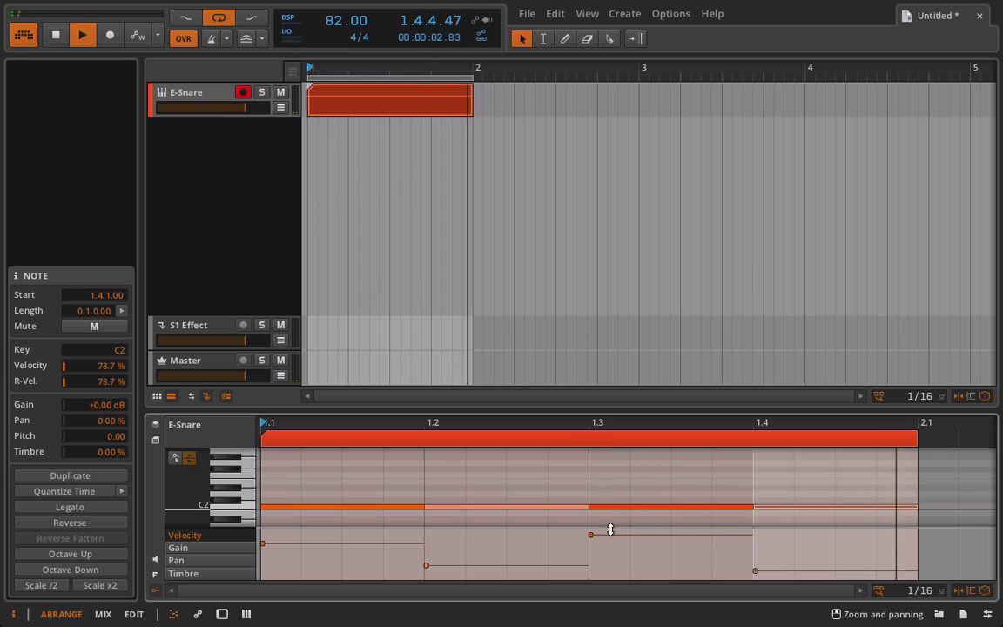
mouse_move(608, 532)
left_mouse_down()
mouse_move(604, 555)
mouse_move(606, 547)
left_mouse_up()
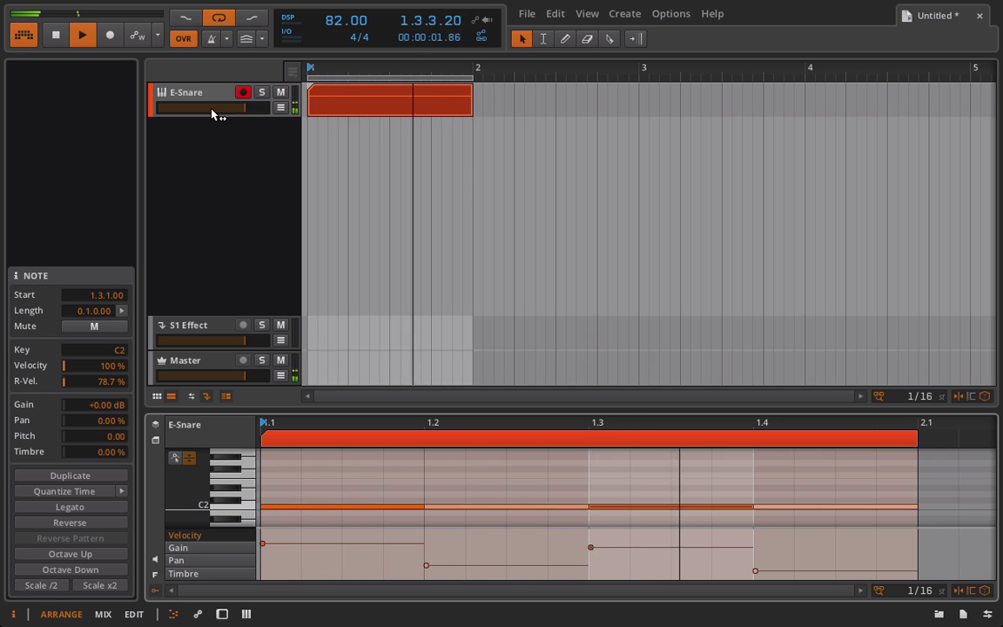
Step: Show the E-Snare device, lower the filter's High Cut, and set its velocity modulation amount to +11.83
left_click(193, 92)
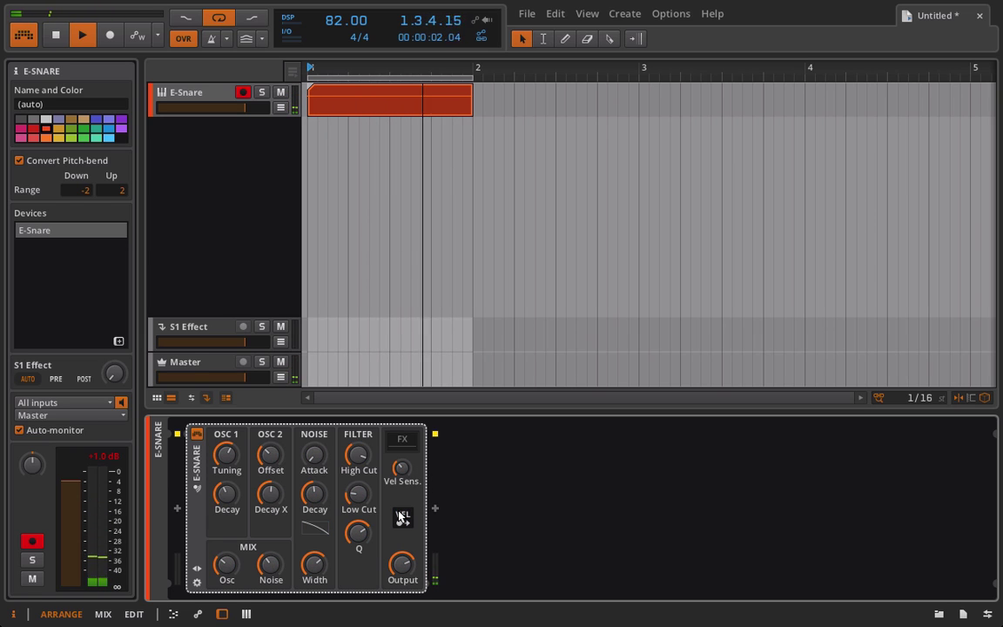
right_click(355, 454)
left_click(424, 560)
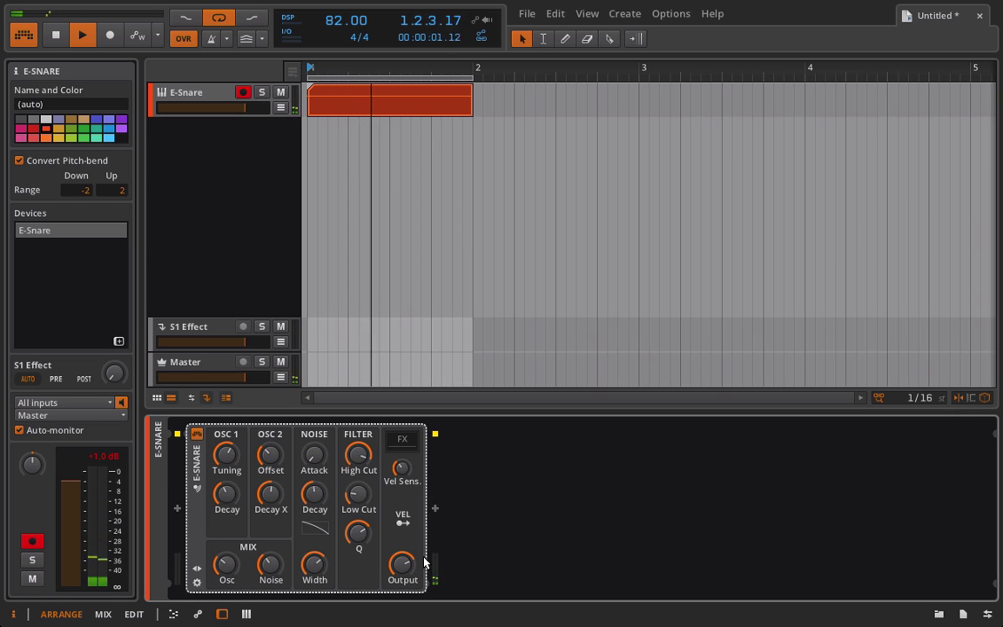
left_click(403, 517)
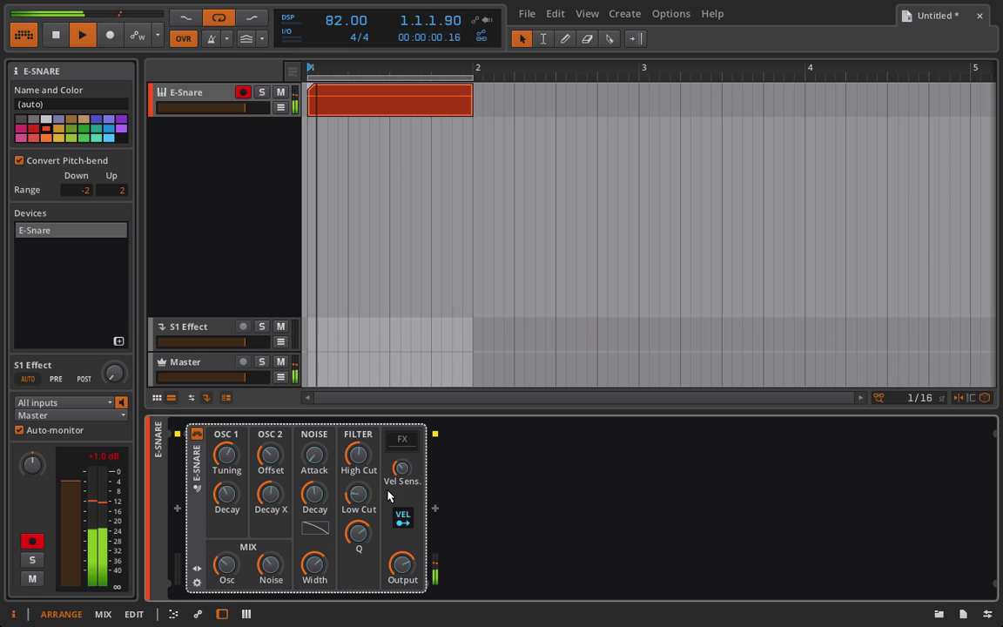
left_click_drag(357, 454, 358, 440)
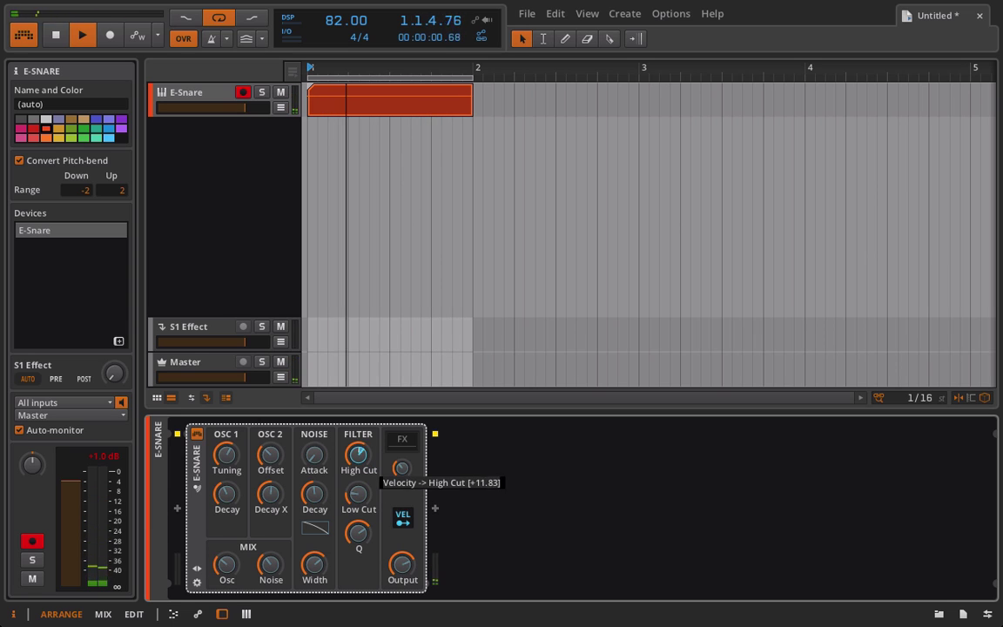
left_click(402, 517)
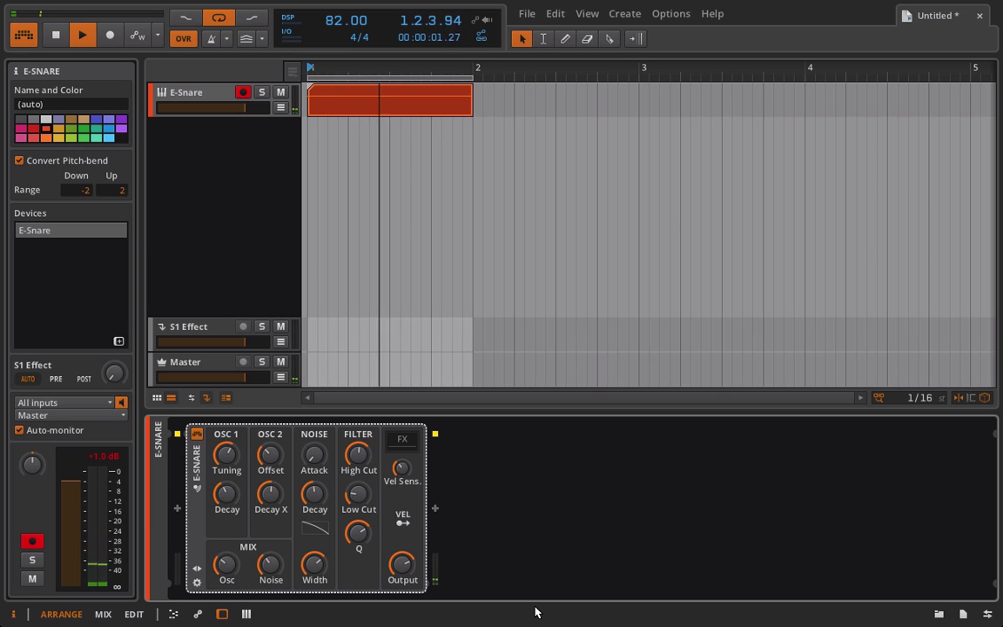
Step: Try a Dynamics device after the E-Snare with adjusted Loud Ratio, Knee and Threshold, lower Attack and higher Output, and delete it
left_click(434, 509)
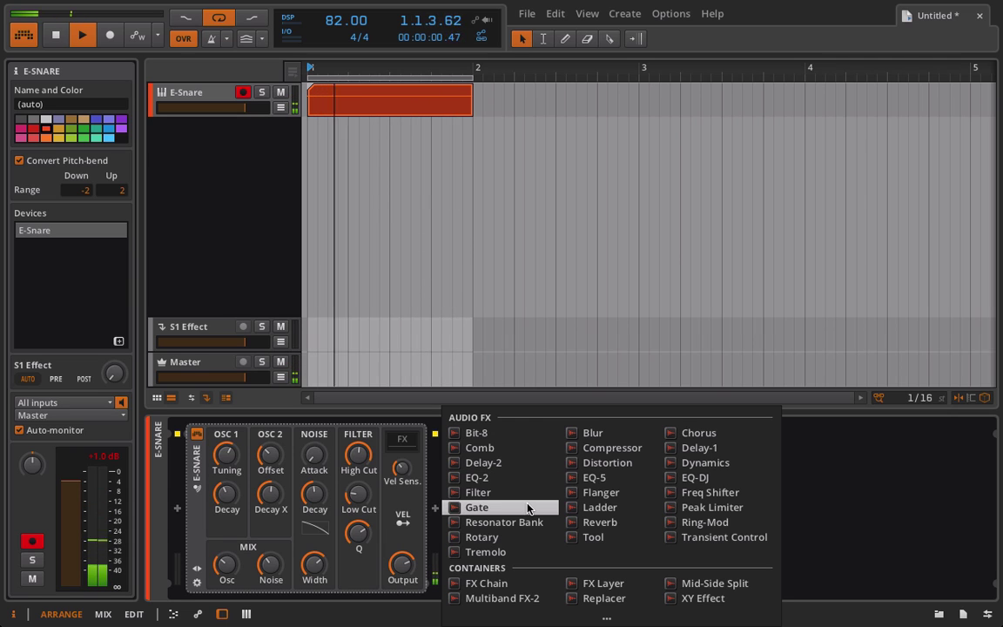
left_click(701, 463)
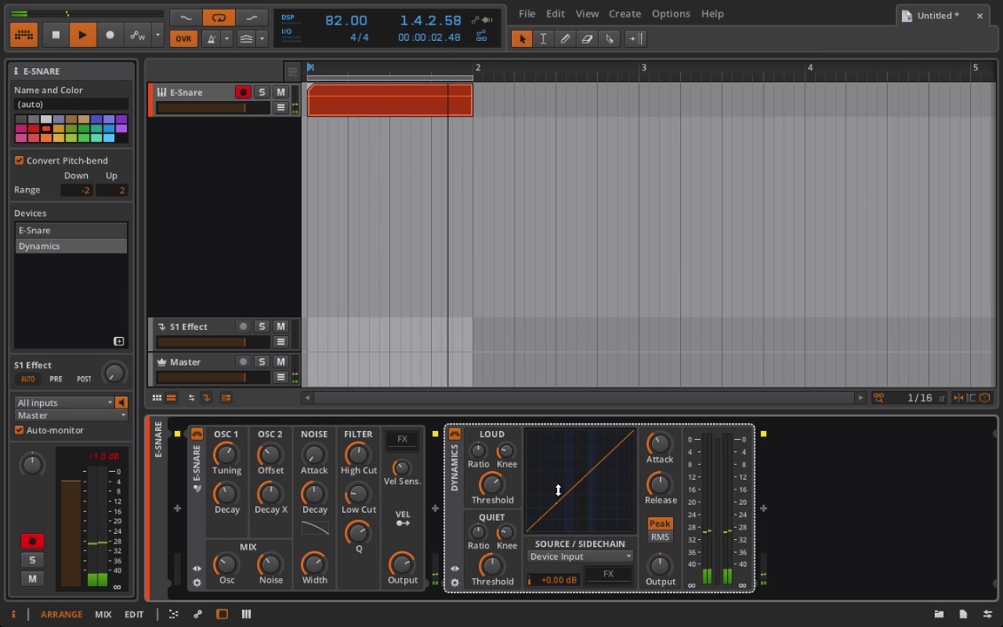
left_click_drag(478, 450, 478, 437)
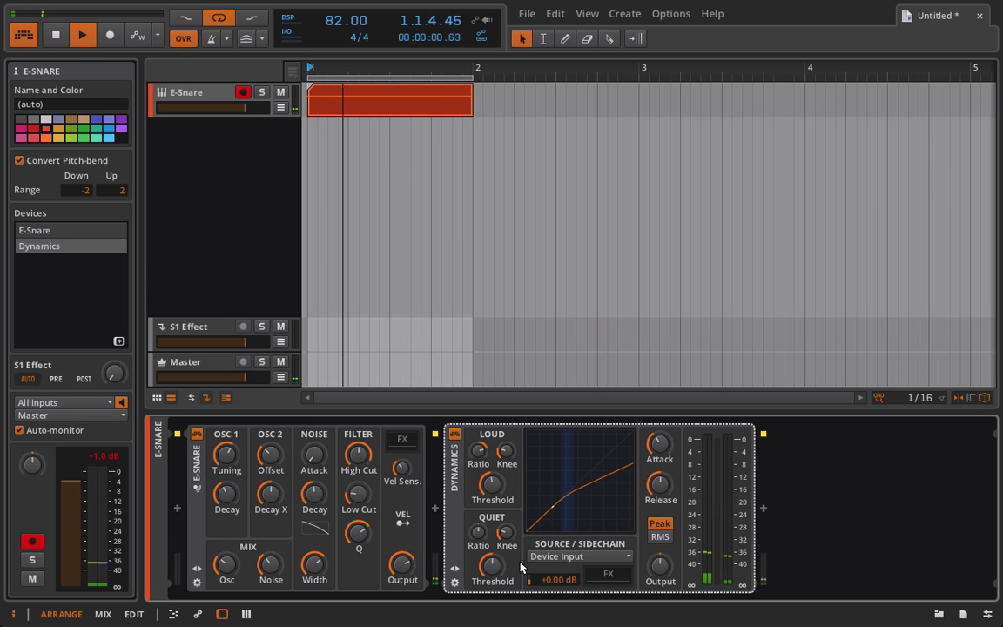
mouse_move(660, 444)
left_mouse_down()
mouse_move(659, 495)
mouse_move(659, 431)
left_mouse_up()
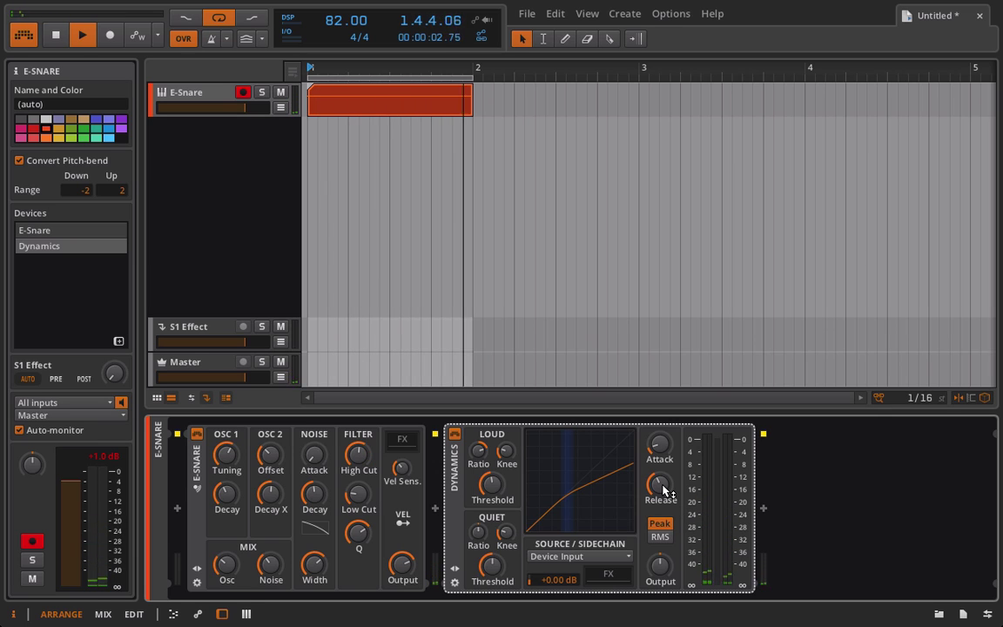
left_click_drag(660, 566, 660, 534)
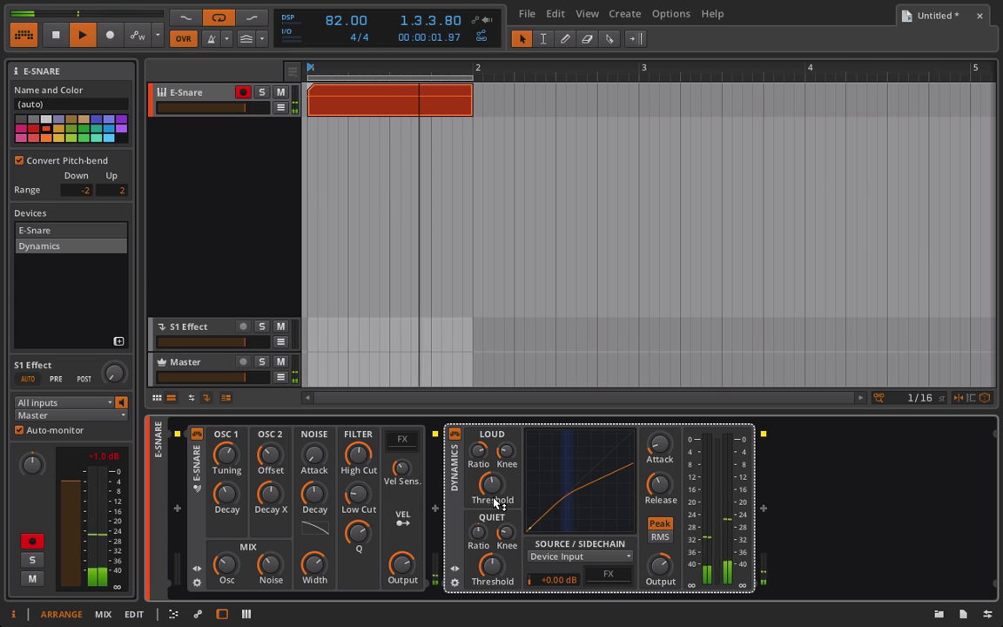
left_click_drag(478, 452, 509, 453)
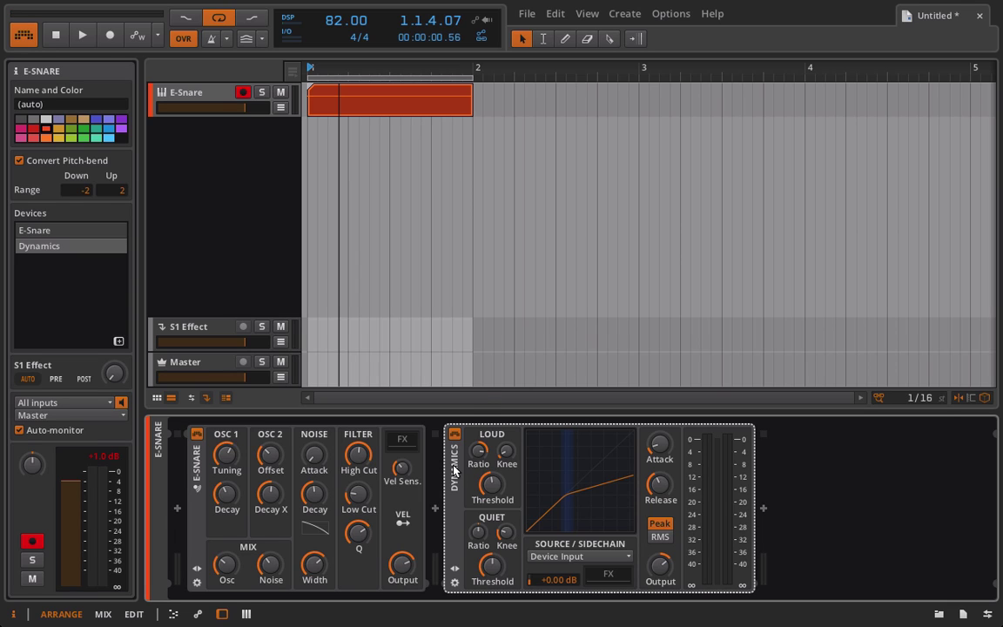
key("Delete")
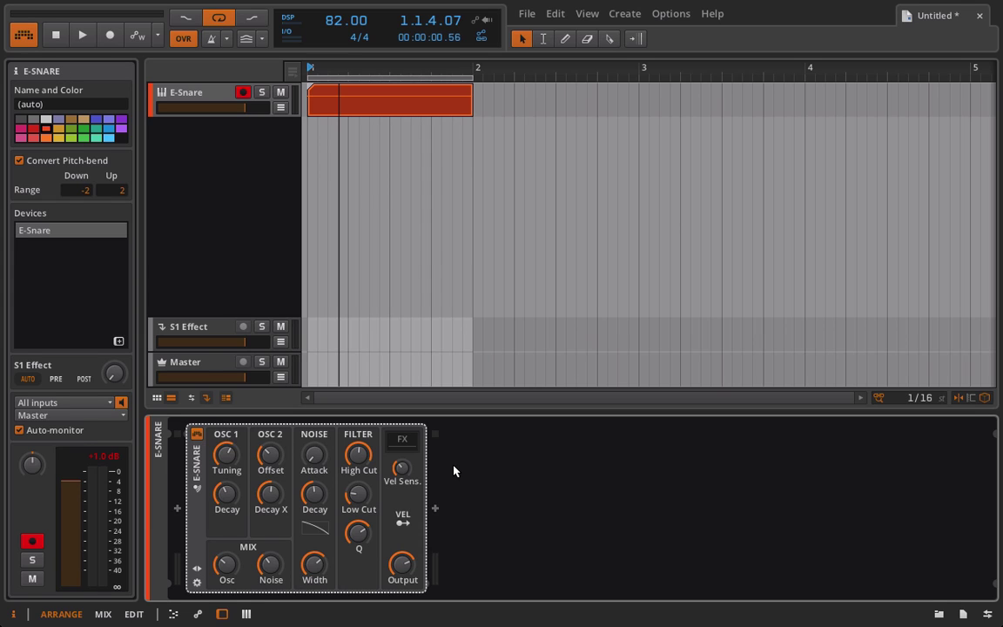
Step: Open the E-Snare's nested FX chain
left_click(403, 443)
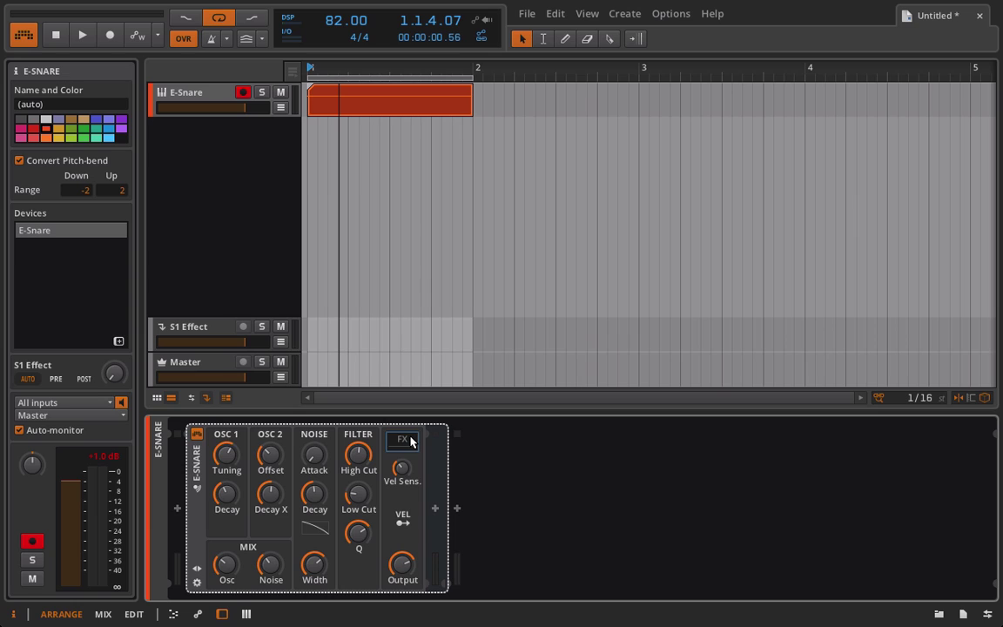